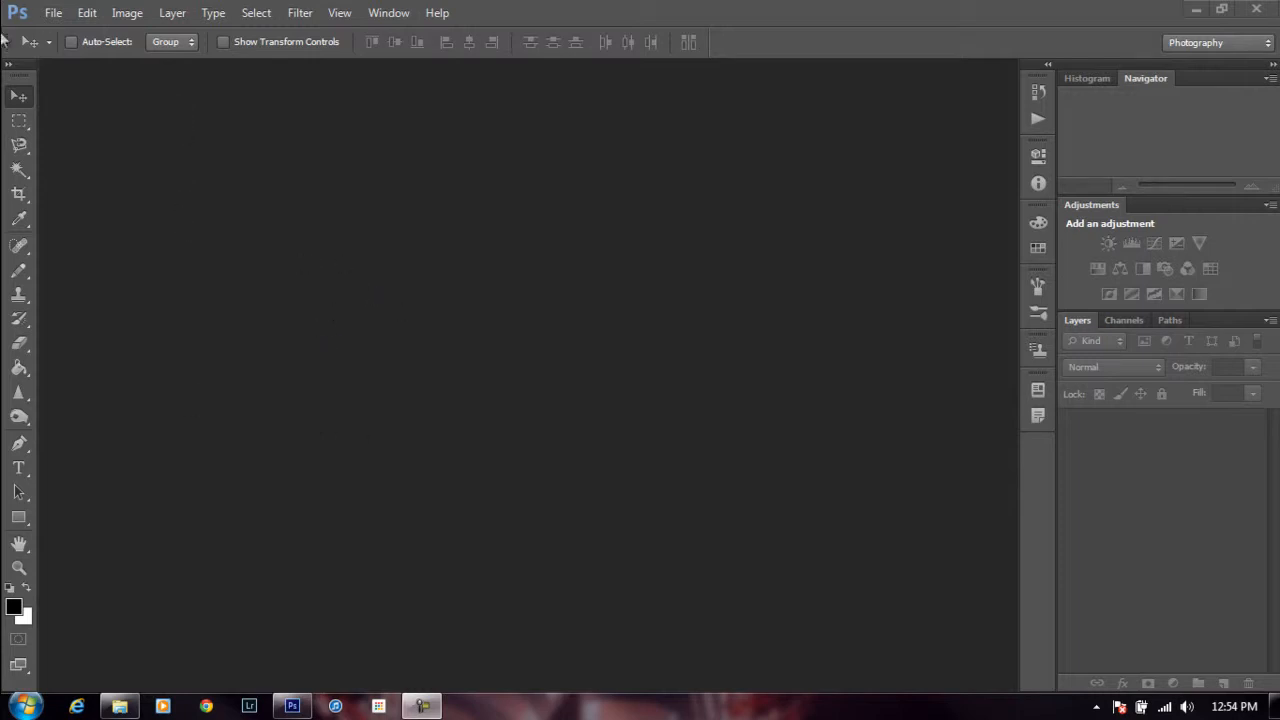
- Start creating a new document
click(55, 15)
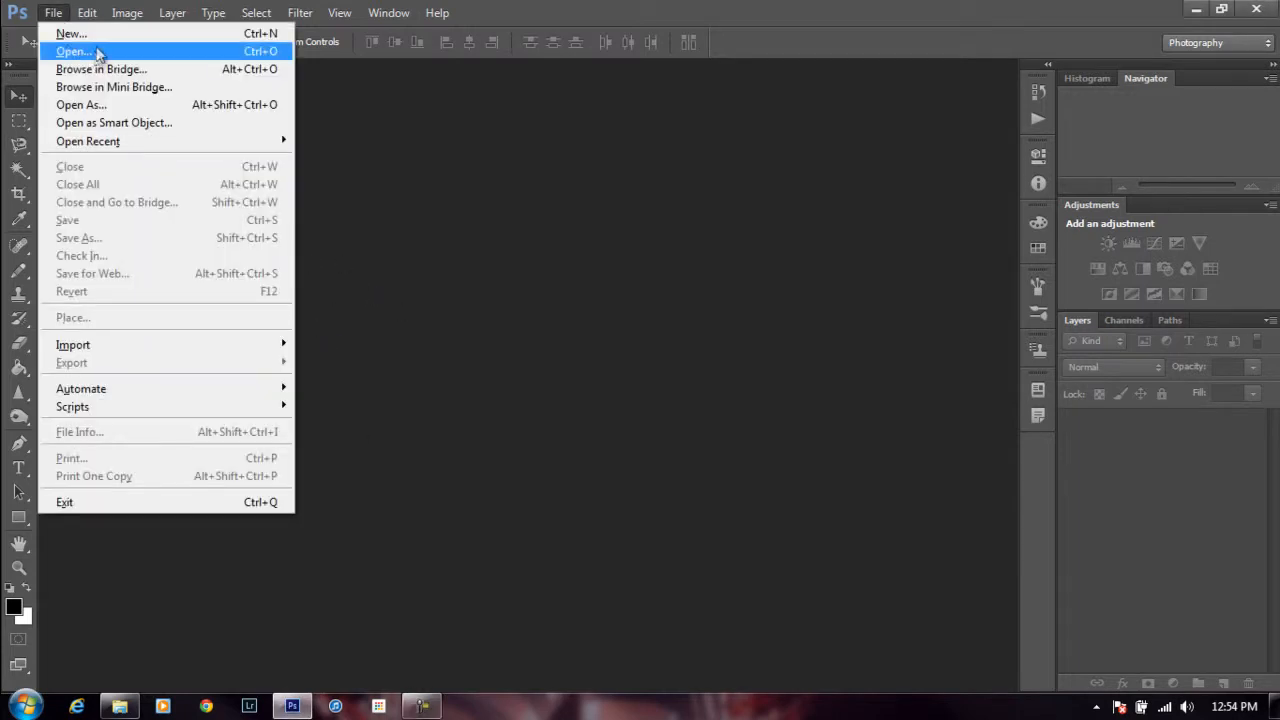
click(97, 35)
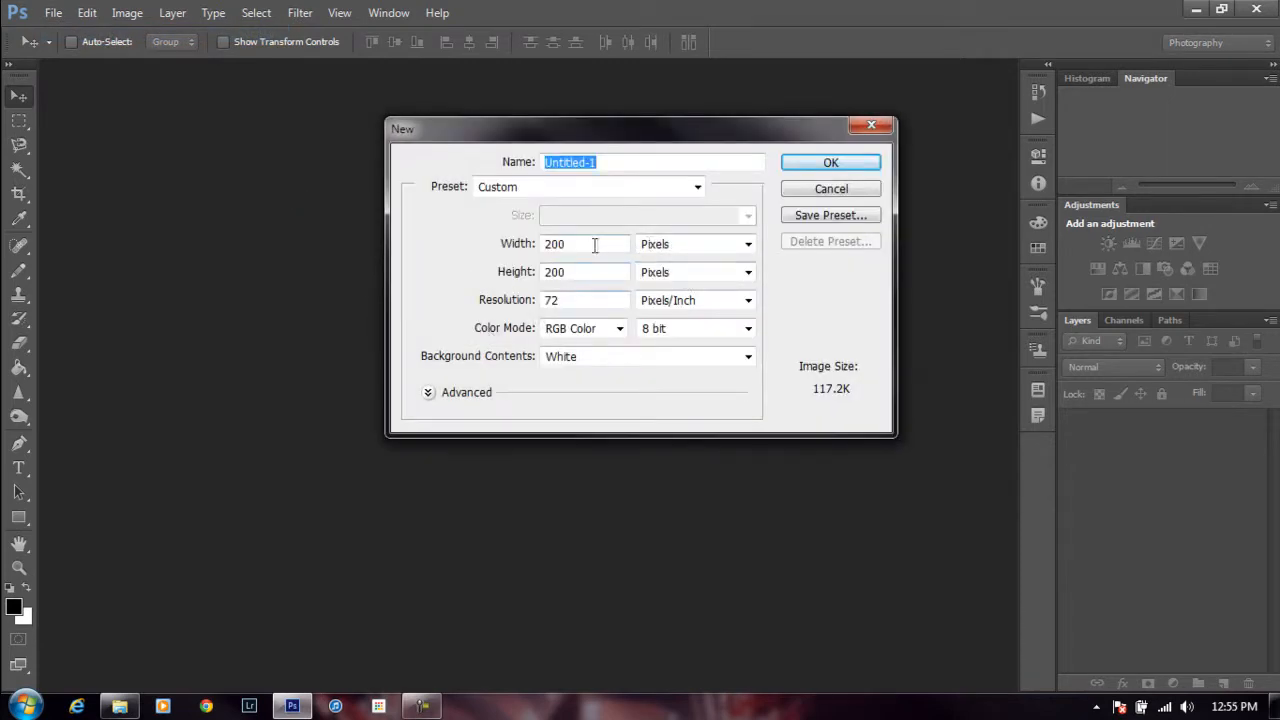
- Set the new document's width to 900 pixels
click(598, 247)
double_click(598, 247)
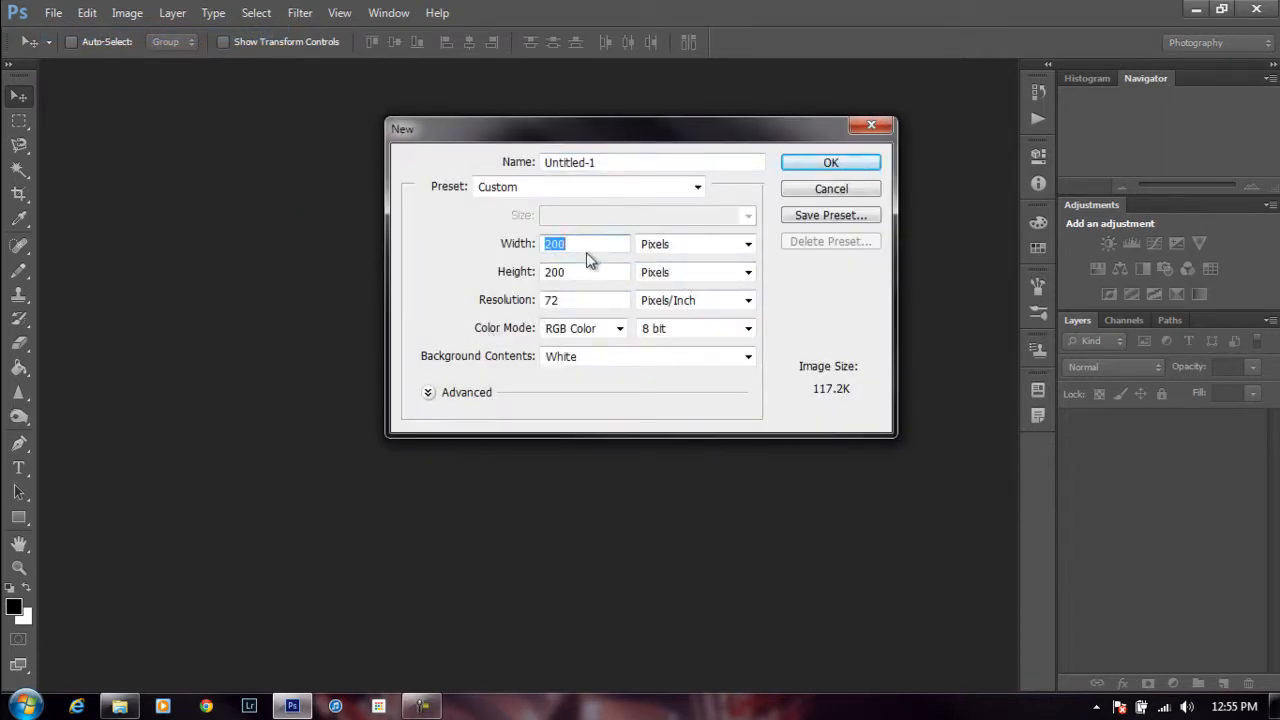
text(200)
double_click(588, 244)
click(588, 244)
double_click(588, 244)
click(588, 244)
double_click(588, 245)
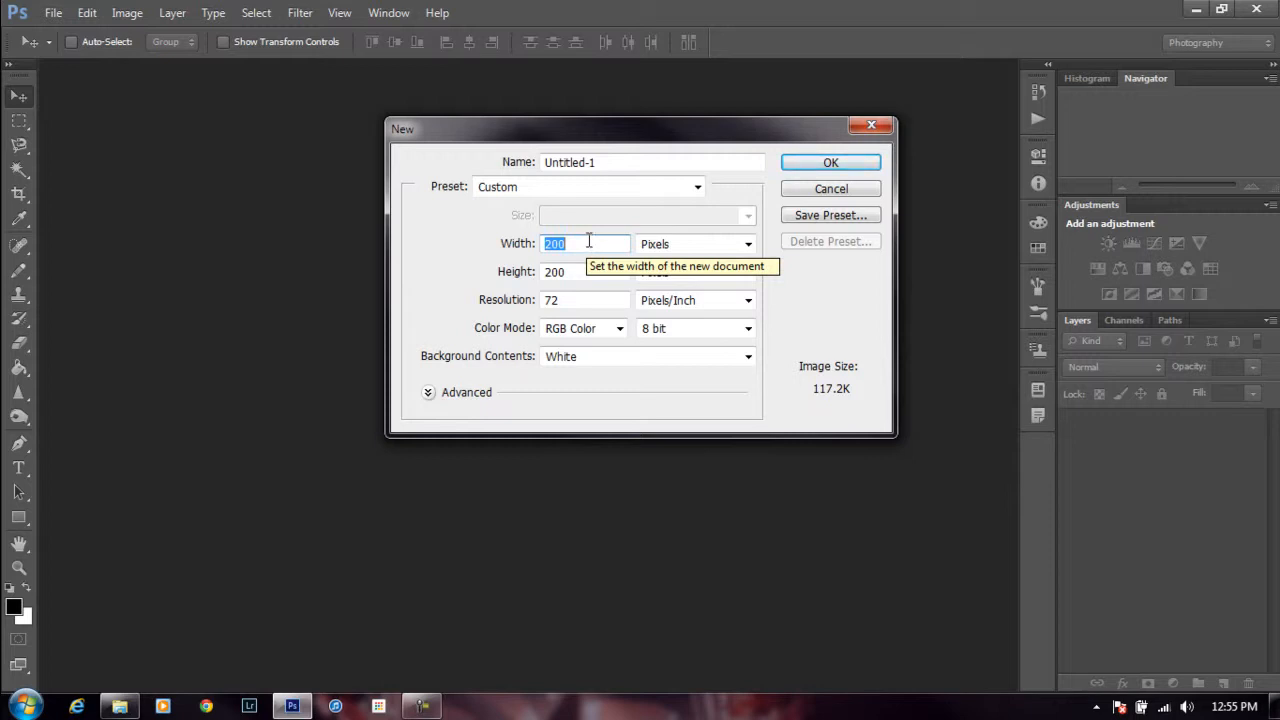
text(1)
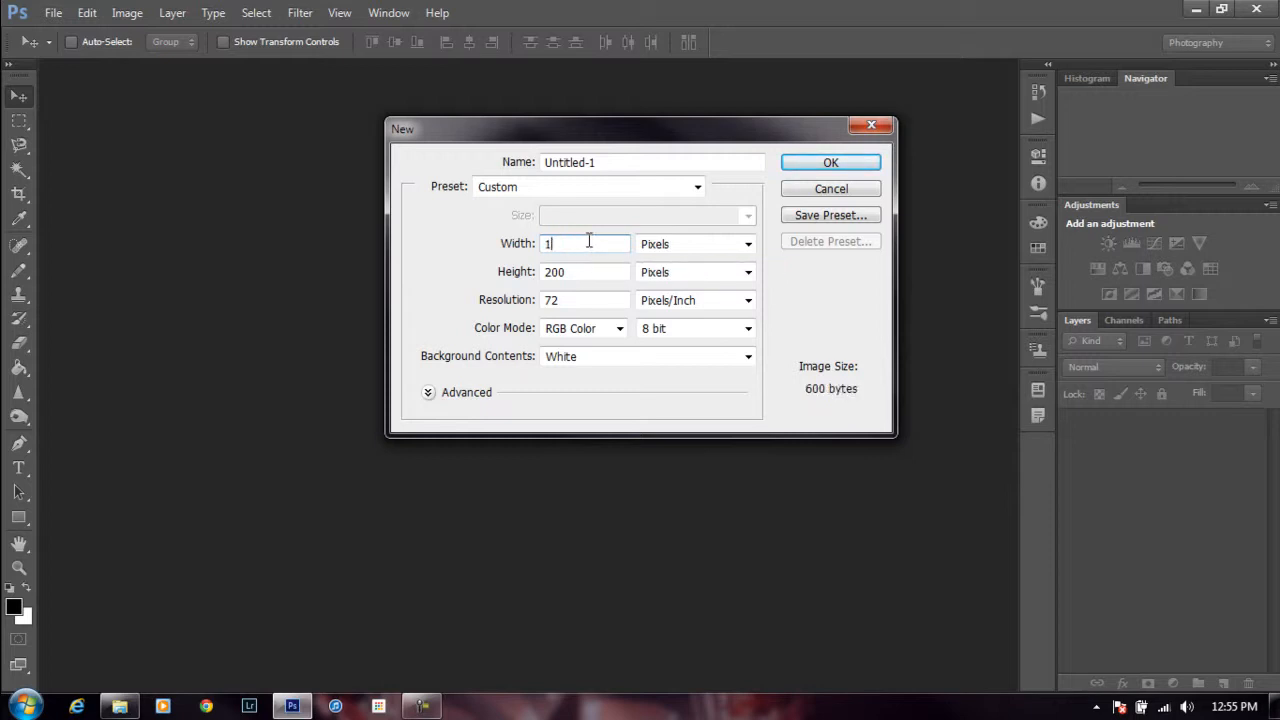
key(BackSpace)
text(900)
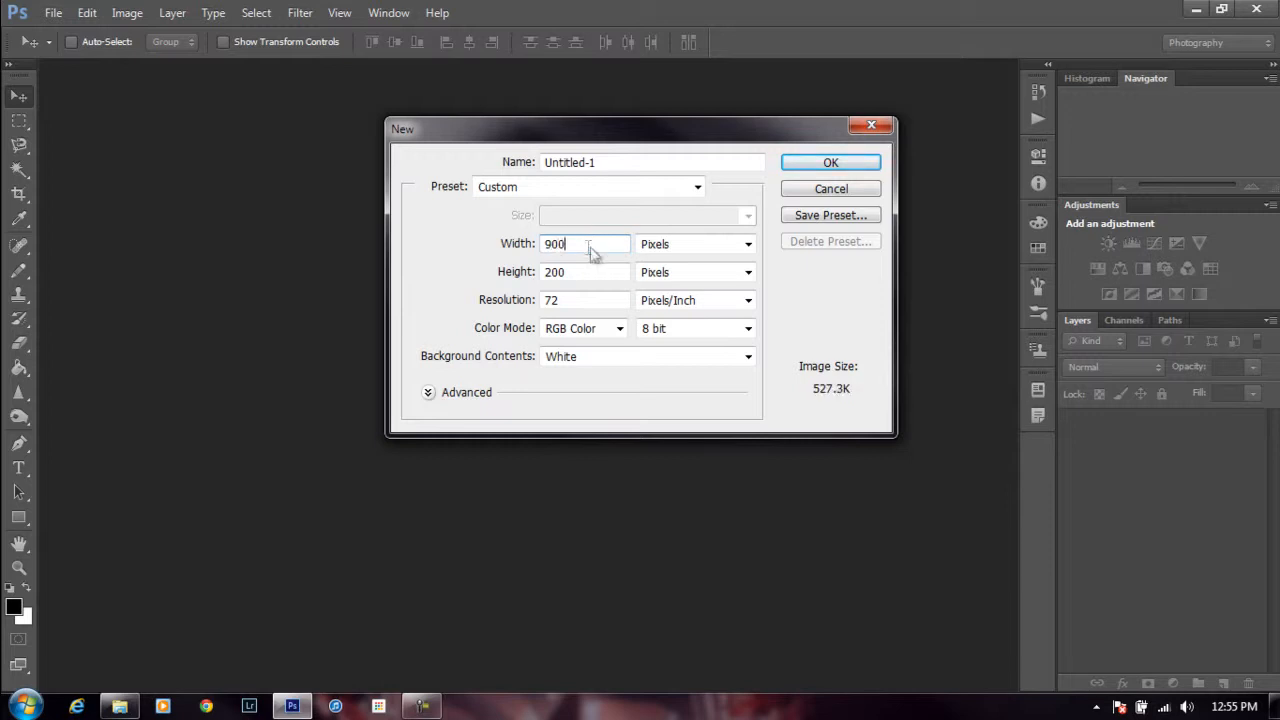
click(597, 271)
double_click(597, 272)
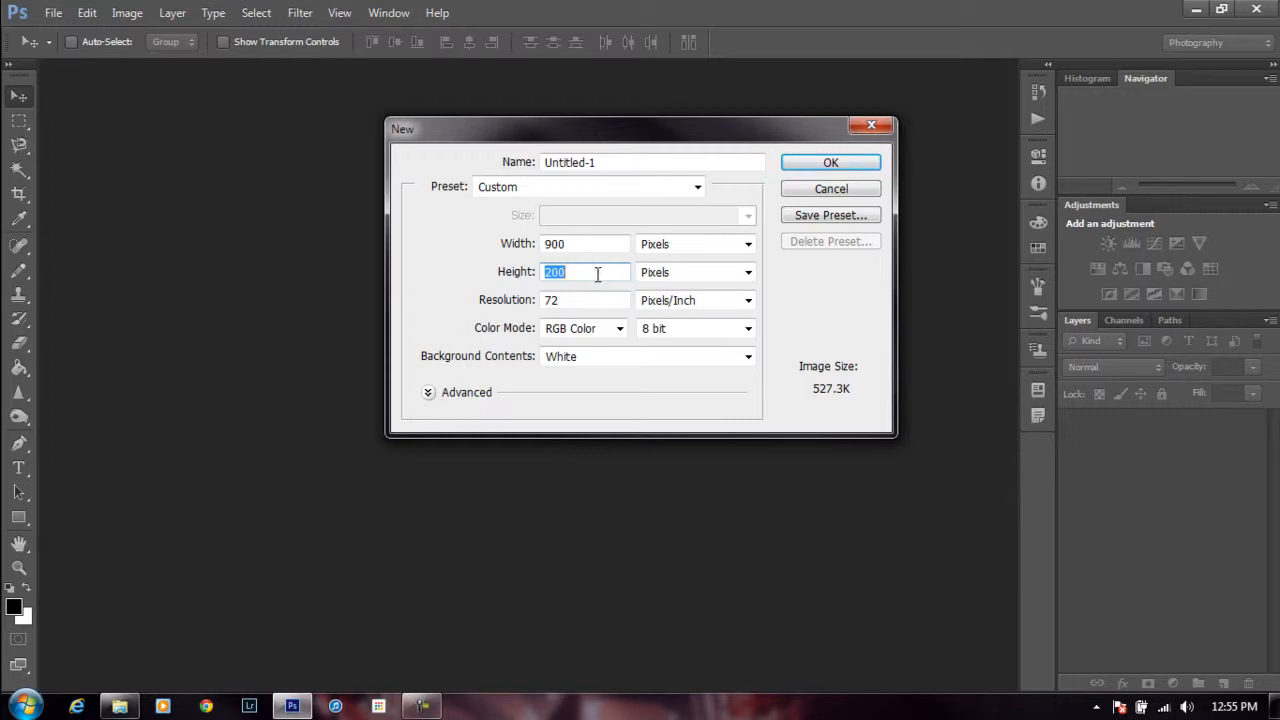
- Set the new document's width to 600 pixels and height to 800 pixels, and create it
click(587, 245)
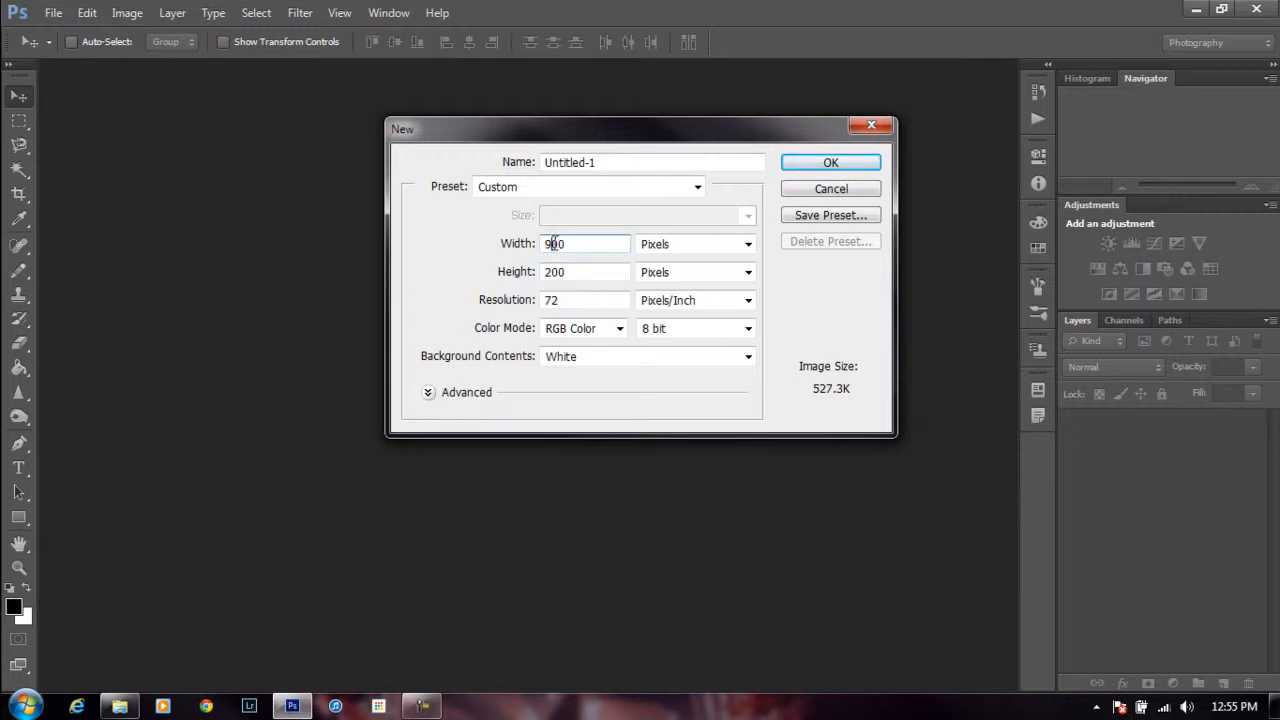
click(551, 243)
key(BackSpace)
text(6)
click(575, 271)
click(551, 271)
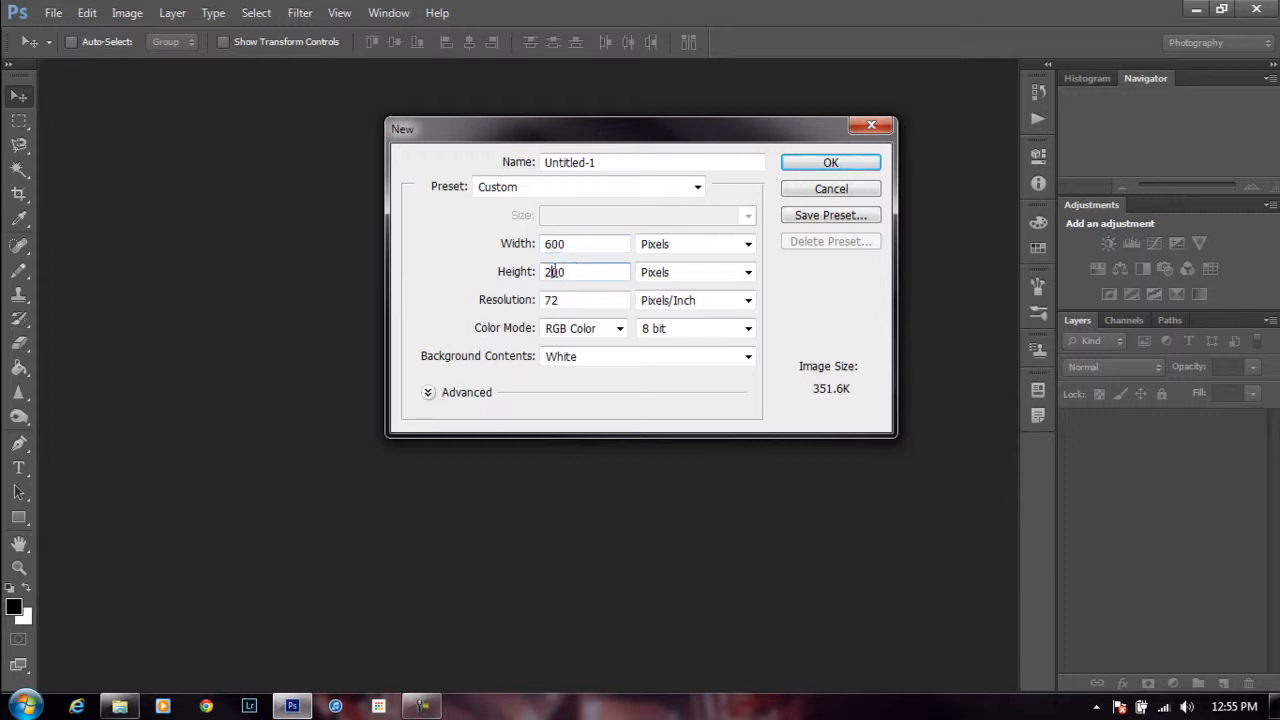
key(BackSpace)
text(8)
click(826, 165)
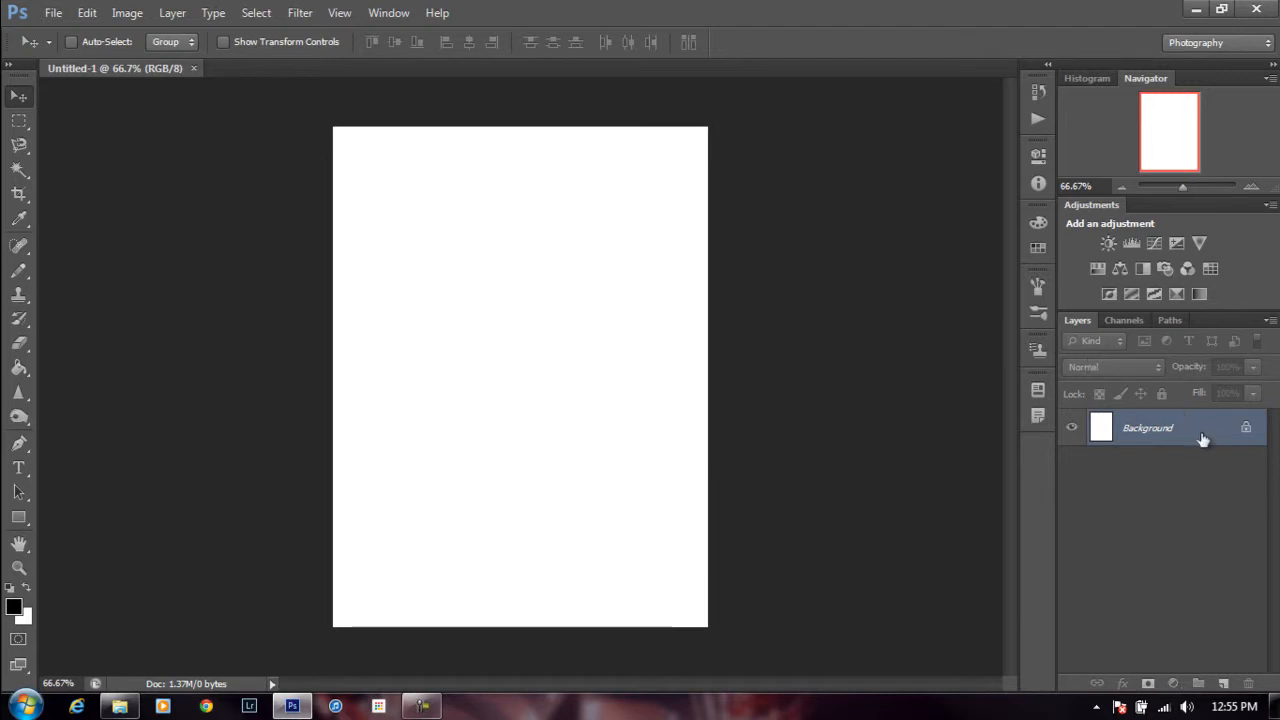
- Convert the Background into a regular layer and fill it with black using the Paint Bucket
double_click(1251, 427)
click(815, 222)
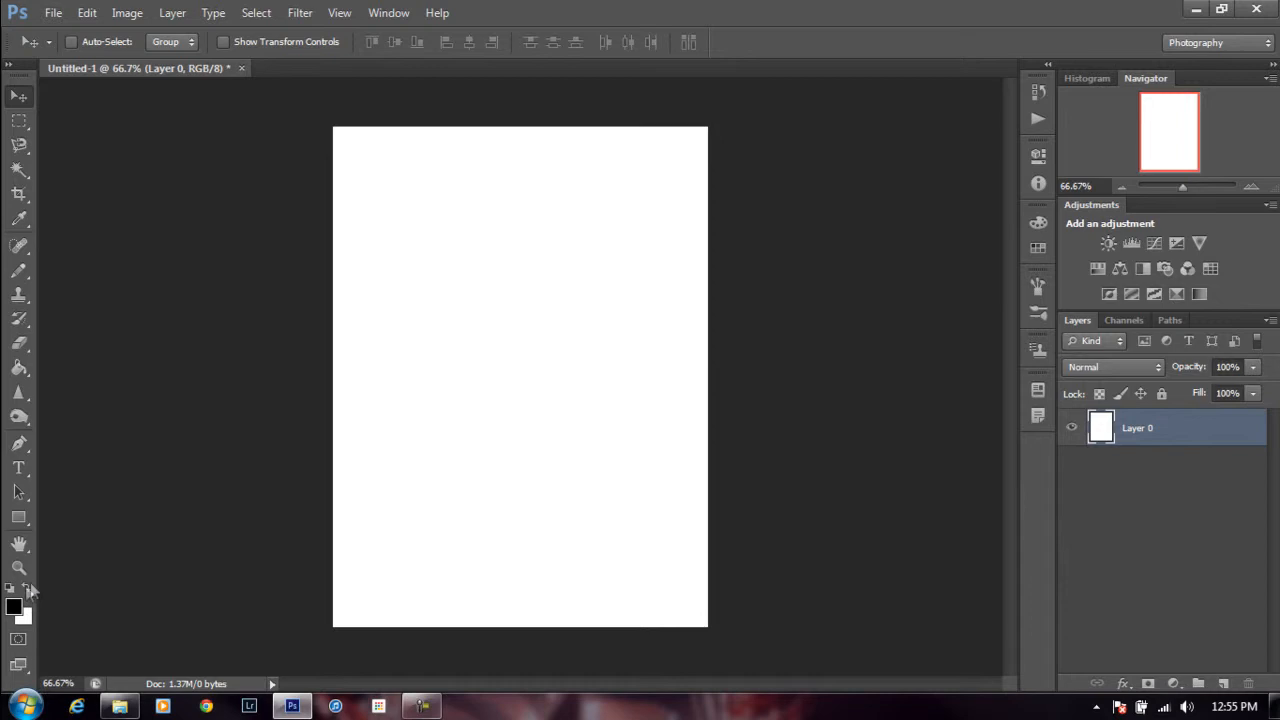
click(19, 369)
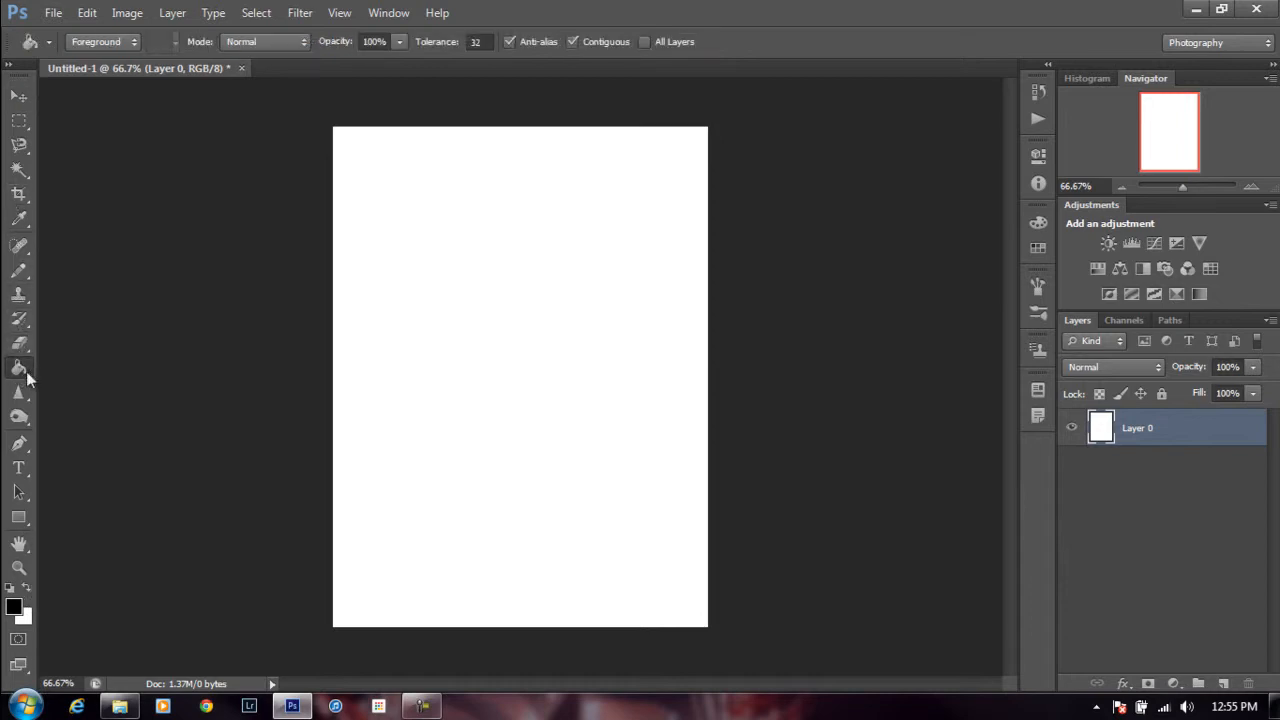
click(465, 268)
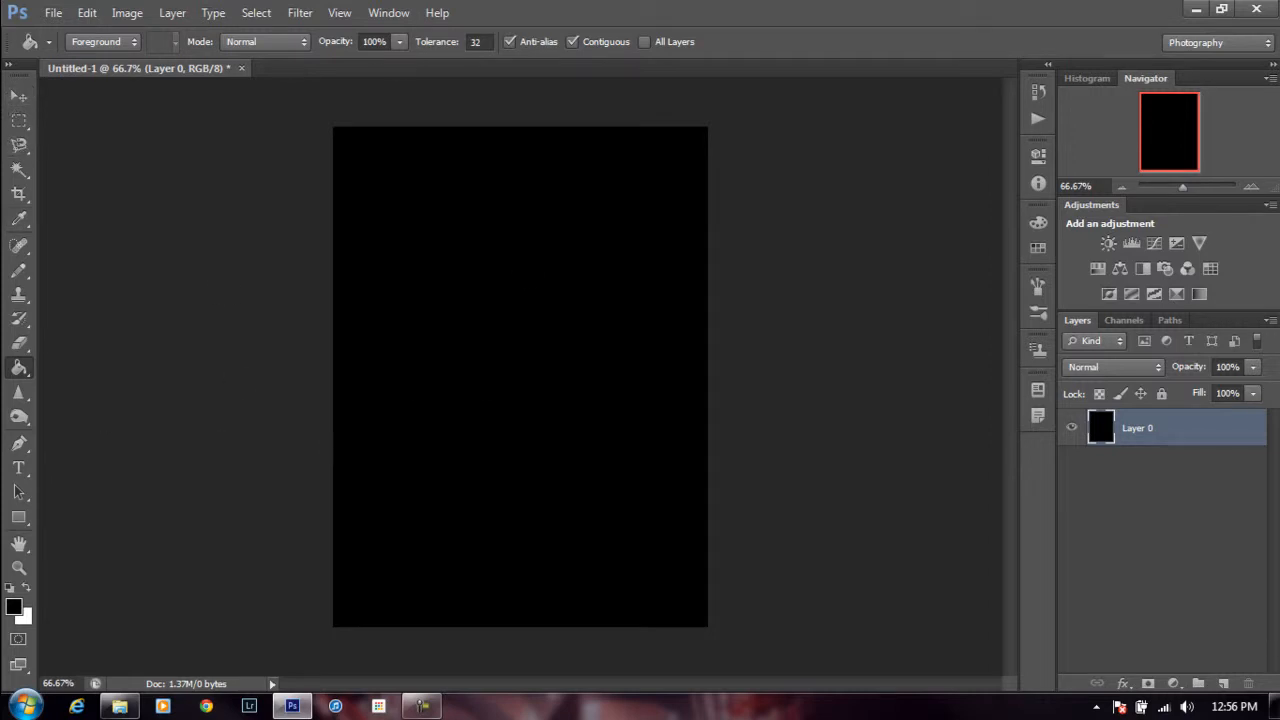
click(19, 96)
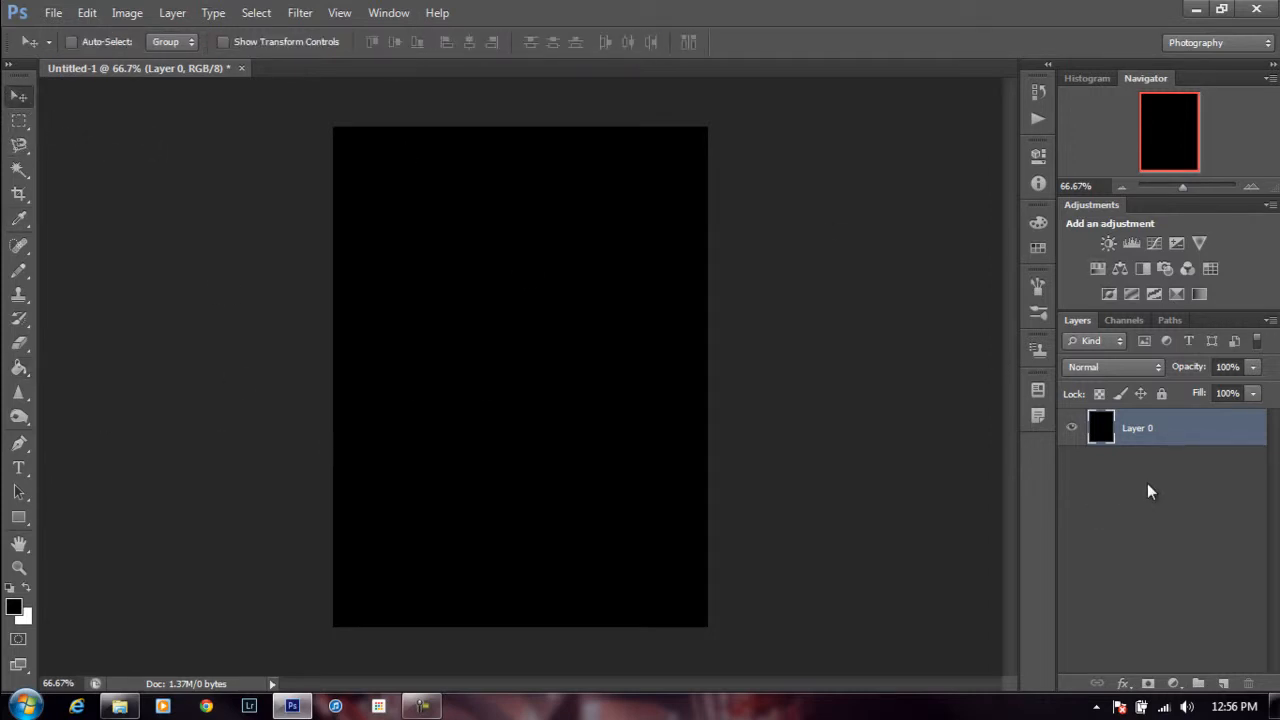
- Add two new empty layers above the black layer
click(1223, 684)
click(1223, 684)
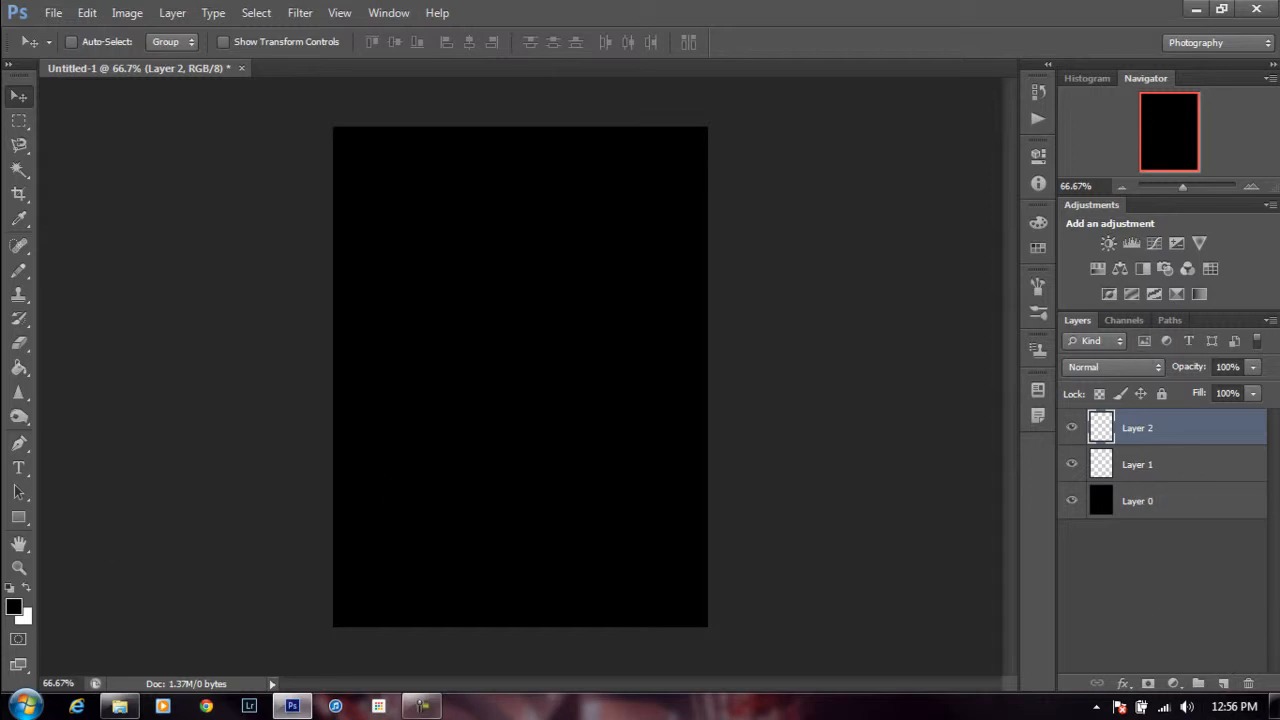
key(alt+Tab)
- Set the foreground colour to bright red (e20e0e) and brush a small spot near the canvas's upper-left corner on the top layer
key(i)
click(16, 603)
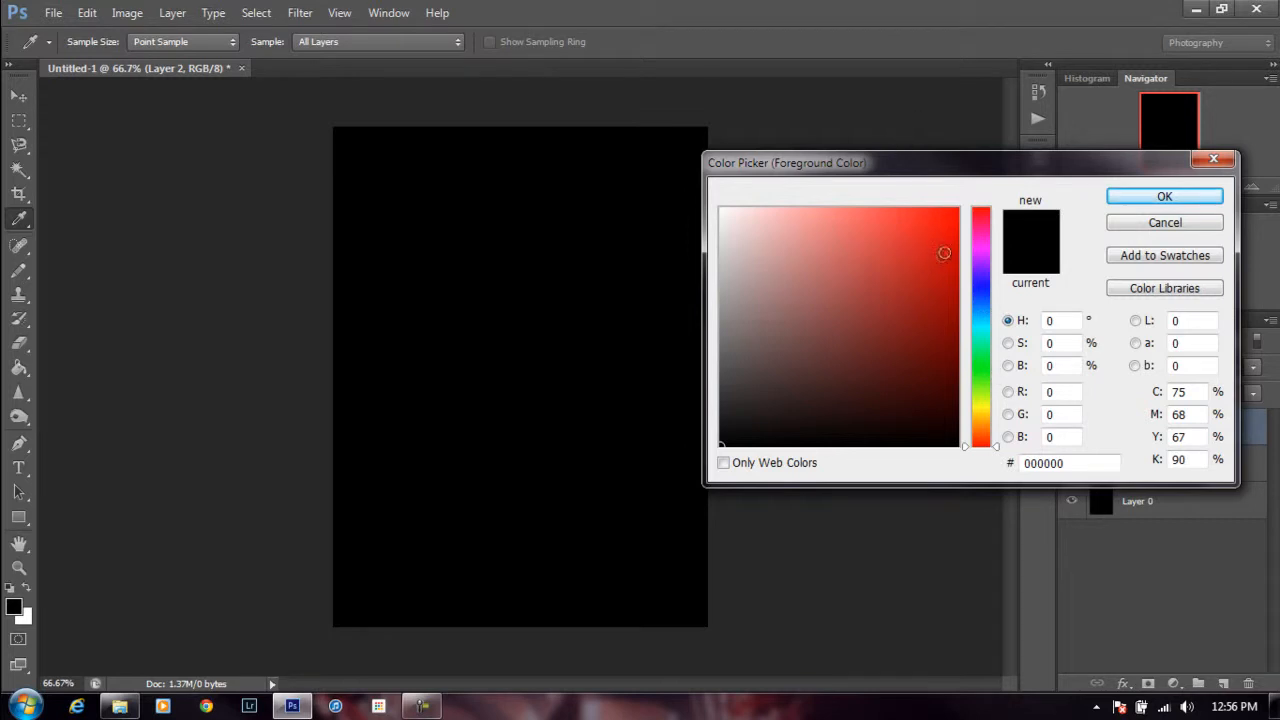
drag(940, 241, 943, 234)
click(1164, 196)
key(v)
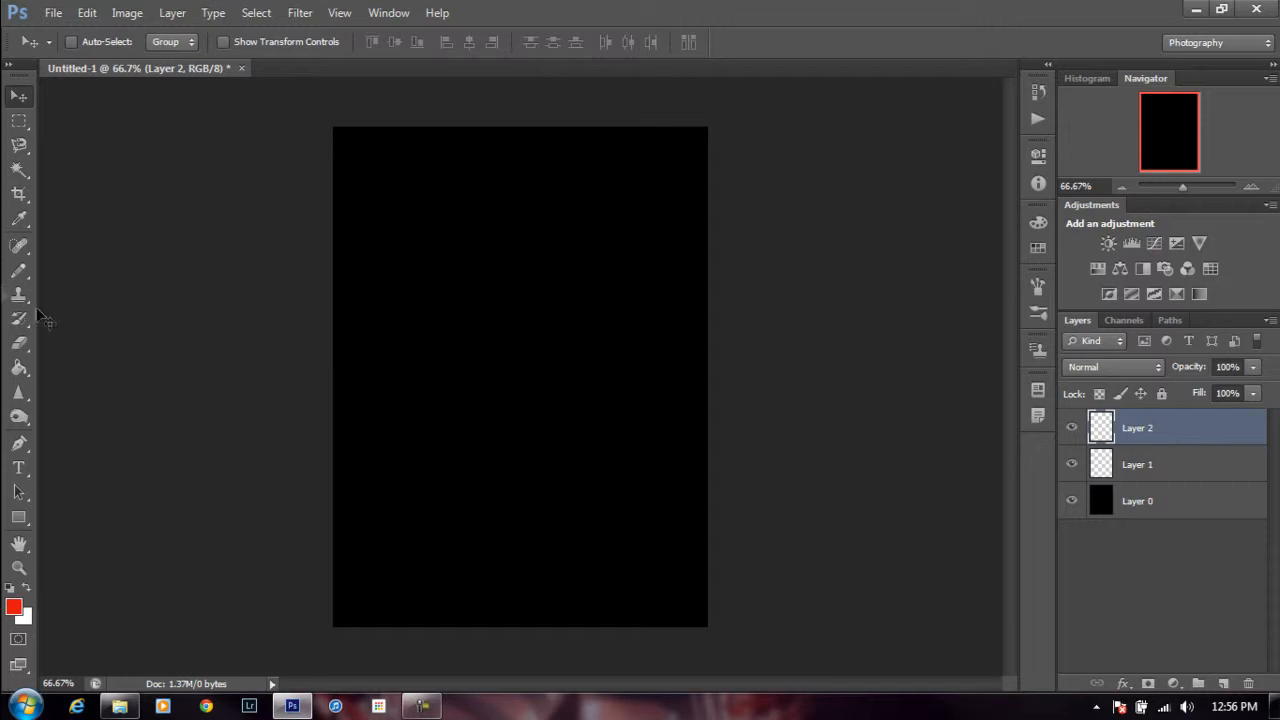
mouse_move(22, 272)
mouse_down()
mouse_move(104, 254)
mouse_move(90, 266)
mouse_up()
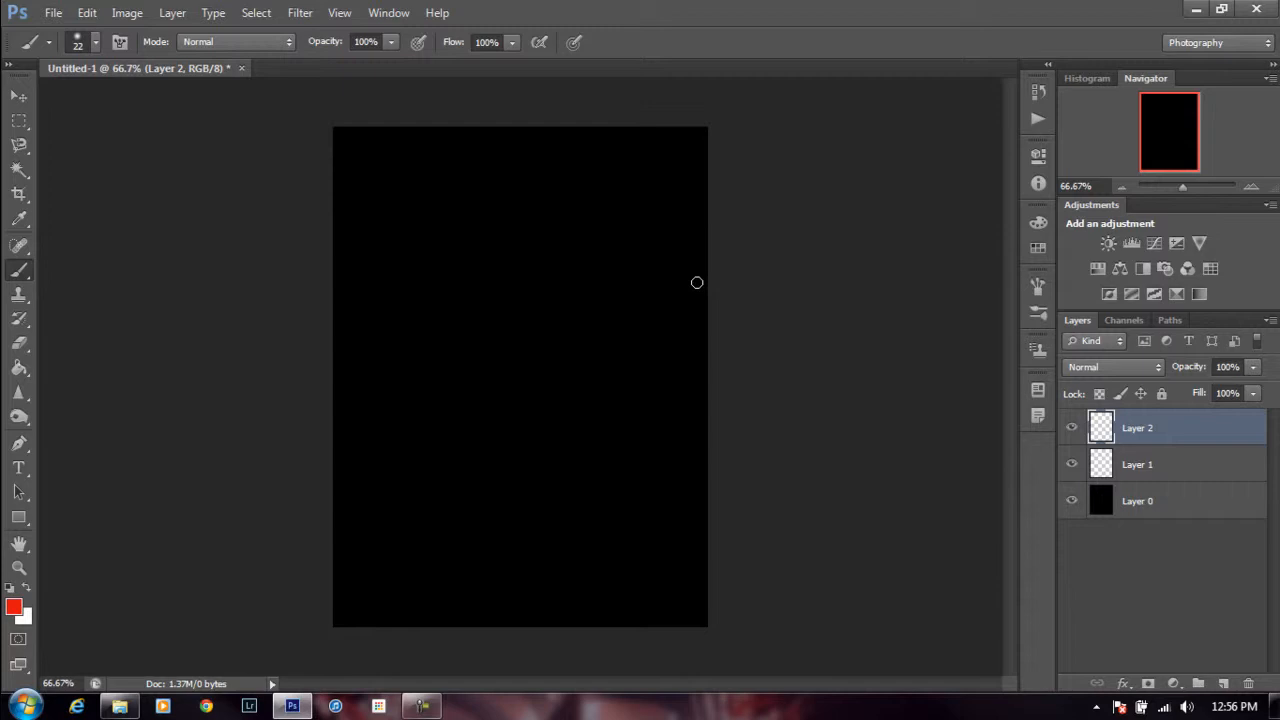
mouse_move(372, 200)
mouse_down()
mouse_move(394, 212)
mouse_move(390, 230)
mouse_up()
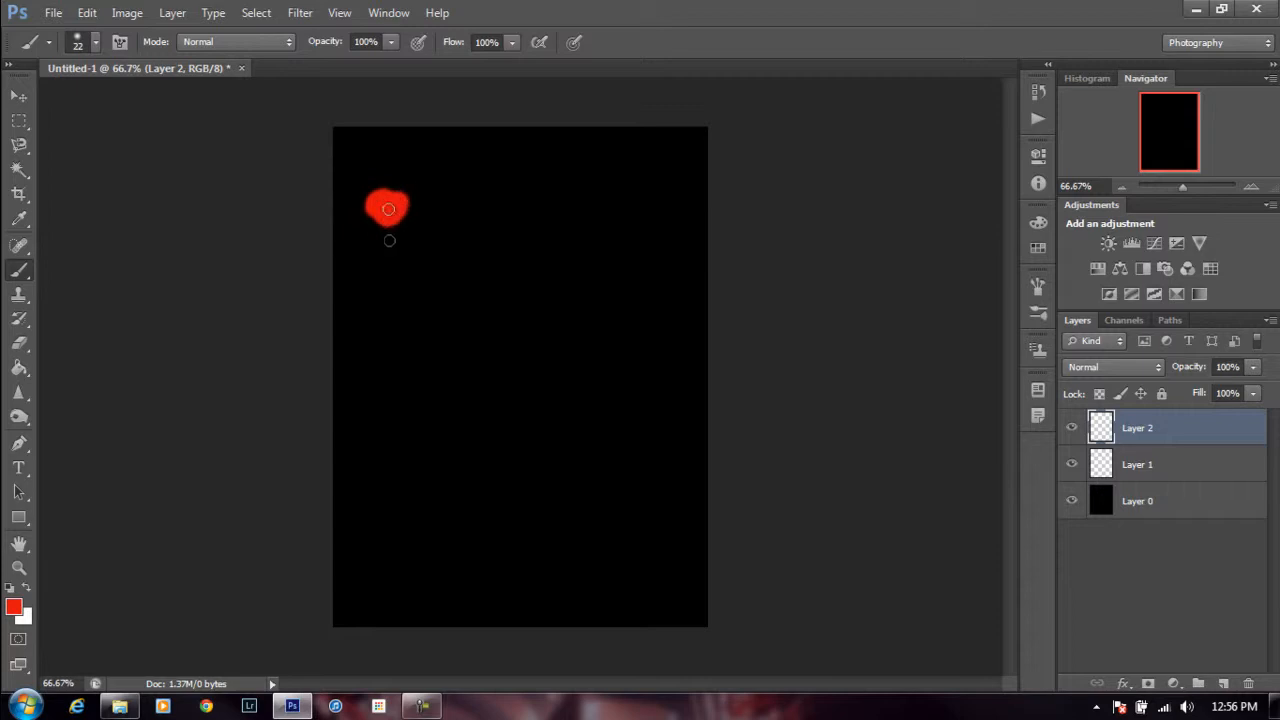
- Change the foreground colour to cyan (11deeb) and brush a small spot below the red one, leaving a gap
click(12, 604)
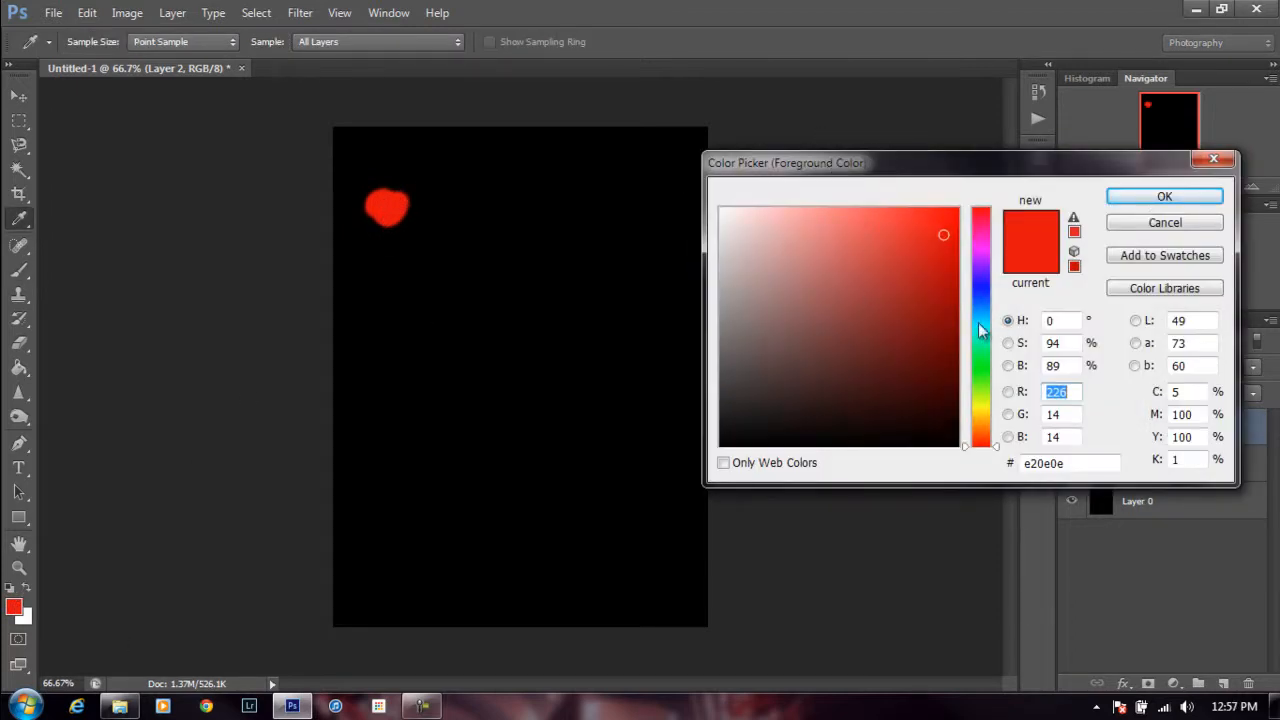
click(979, 324)
drag(942, 232, 942, 229)
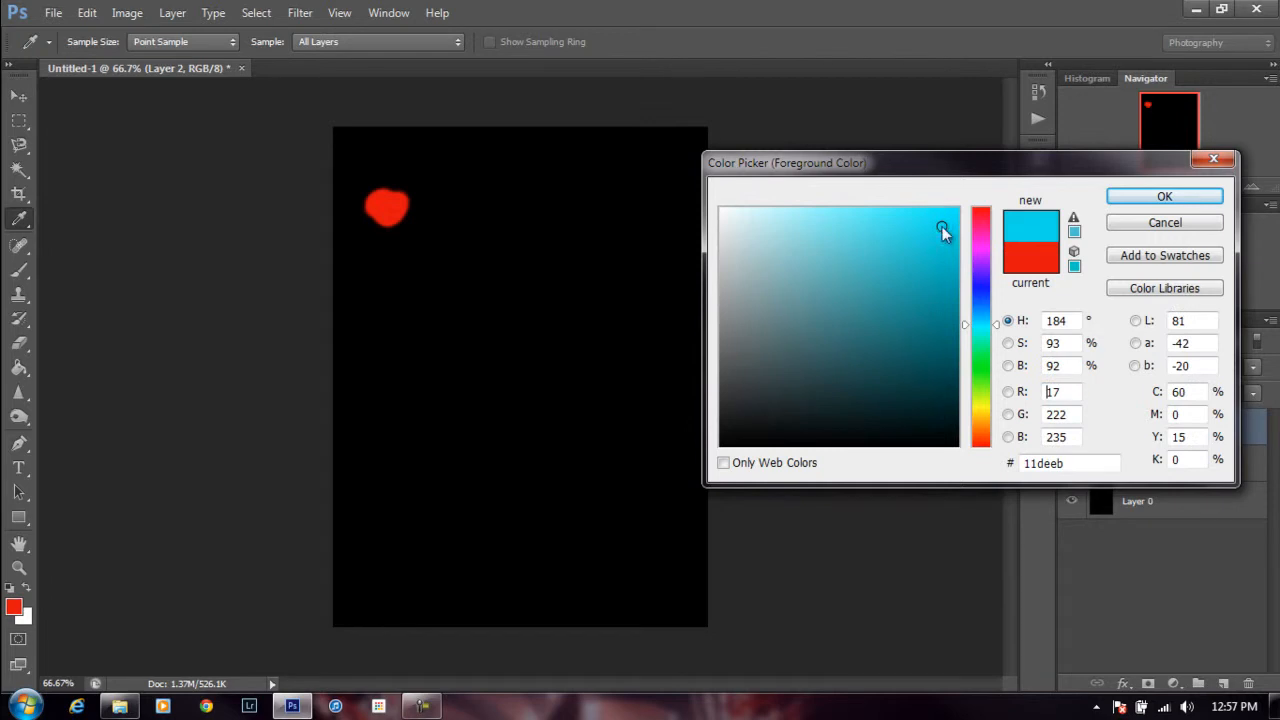
click(1131, 198)
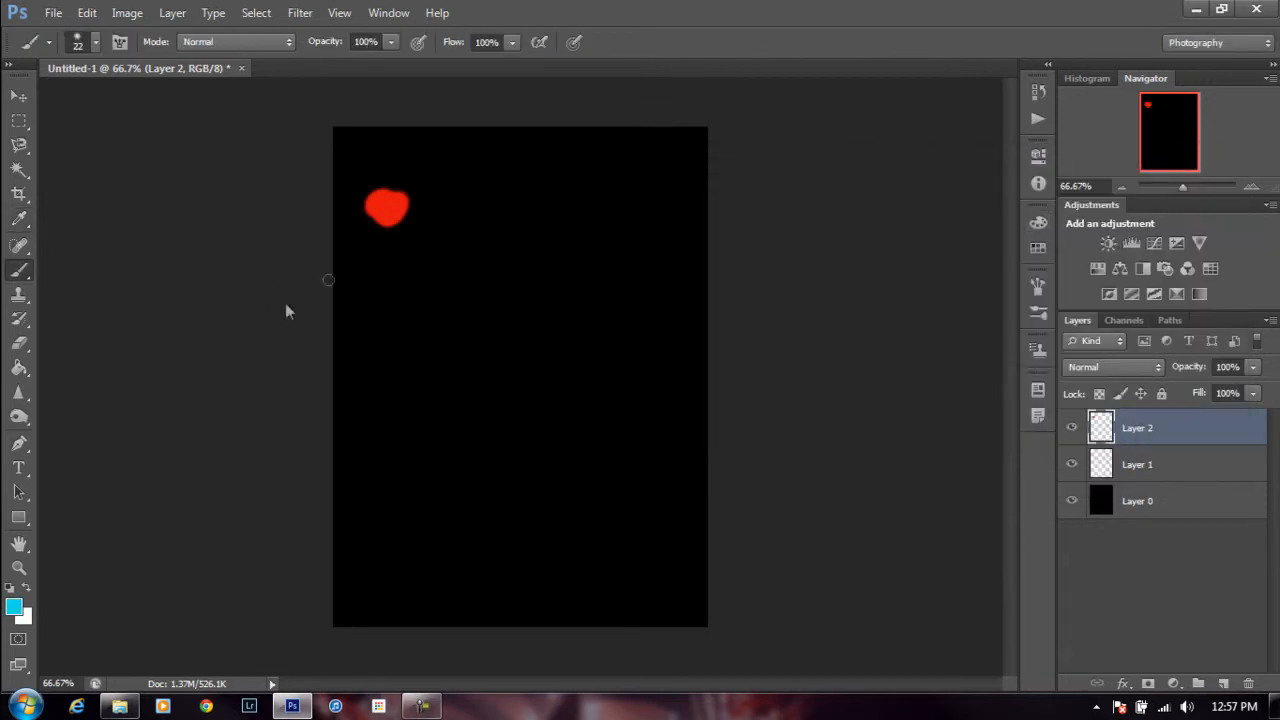
mouse_move(402, 312)
mouse_down()
mouse_move(386, 304)
mouse_move(402, 306)
mouse_up()
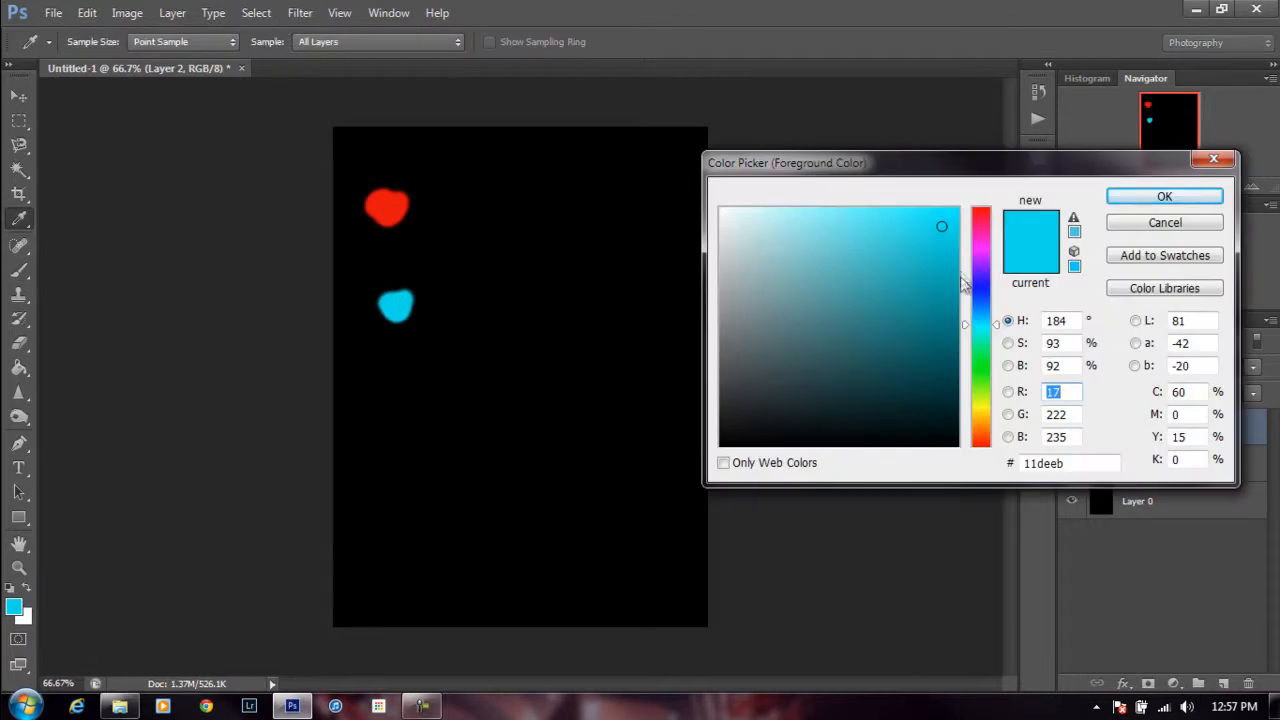
- Change the foreground colour to lime green (9beb11) and brush a small spot just below and left of the cyan one
click(978, 391)
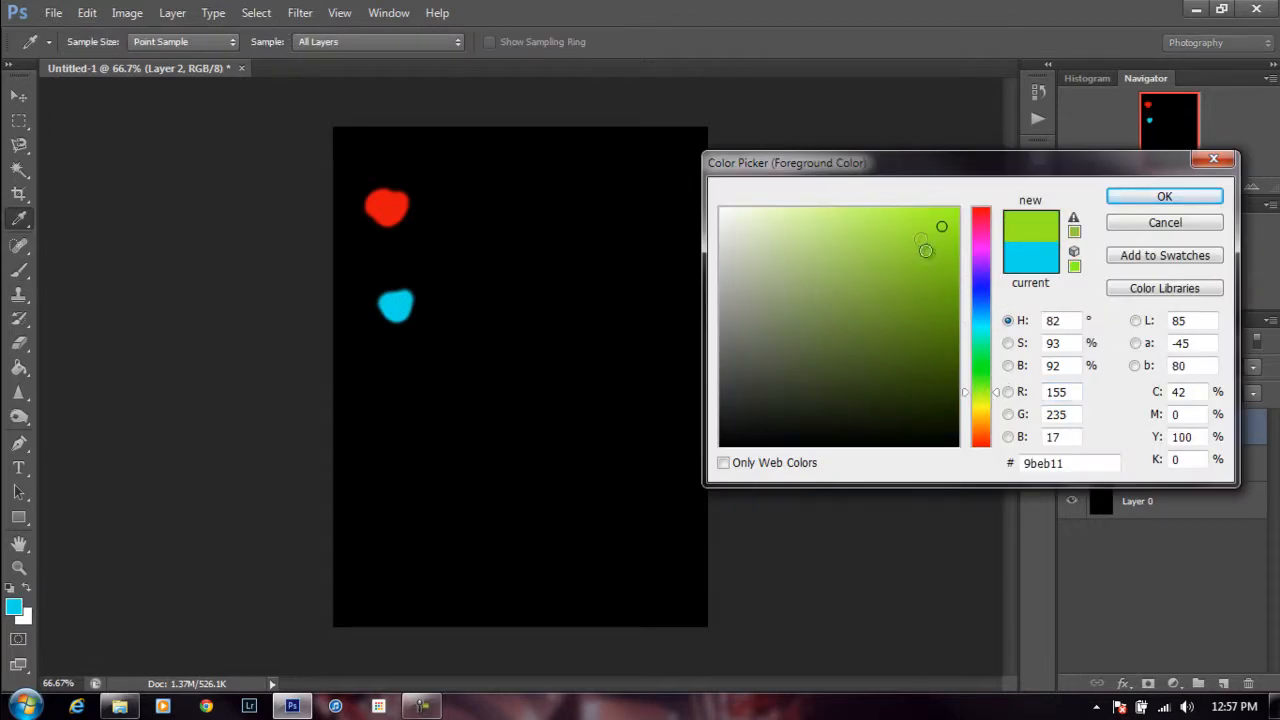
click(1160, 198)
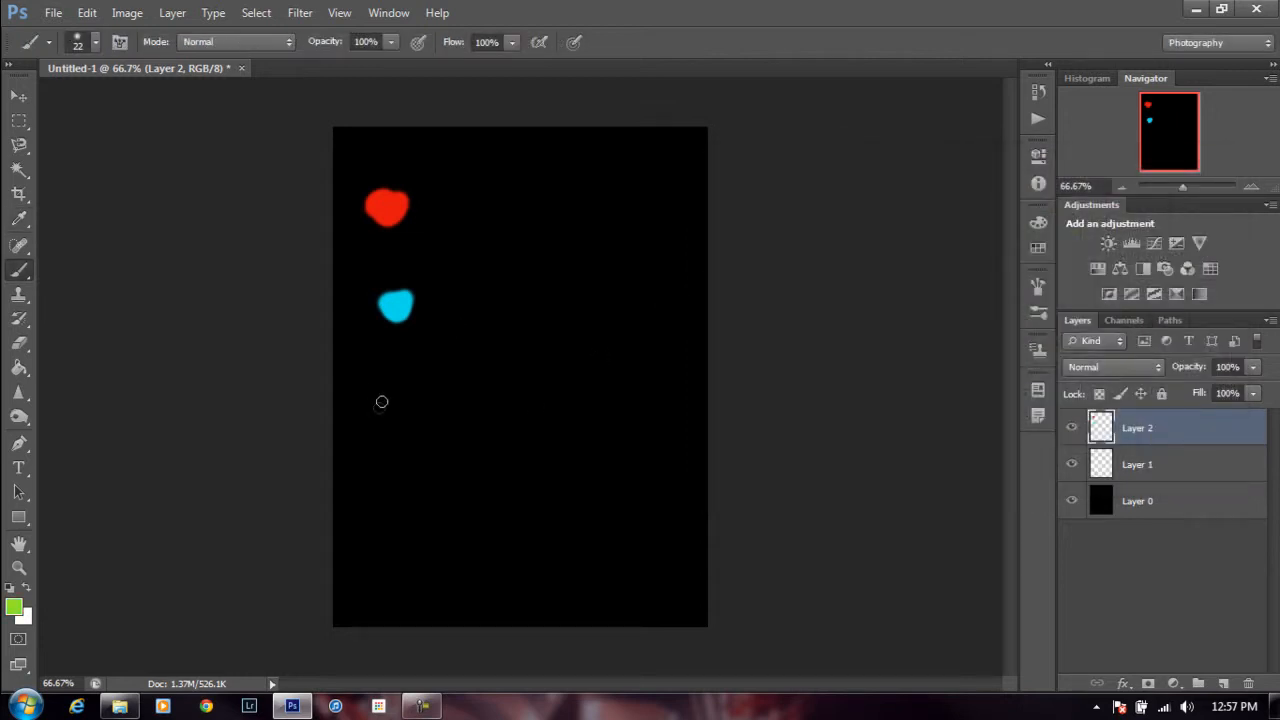
drag(357, 354, 364, 360)
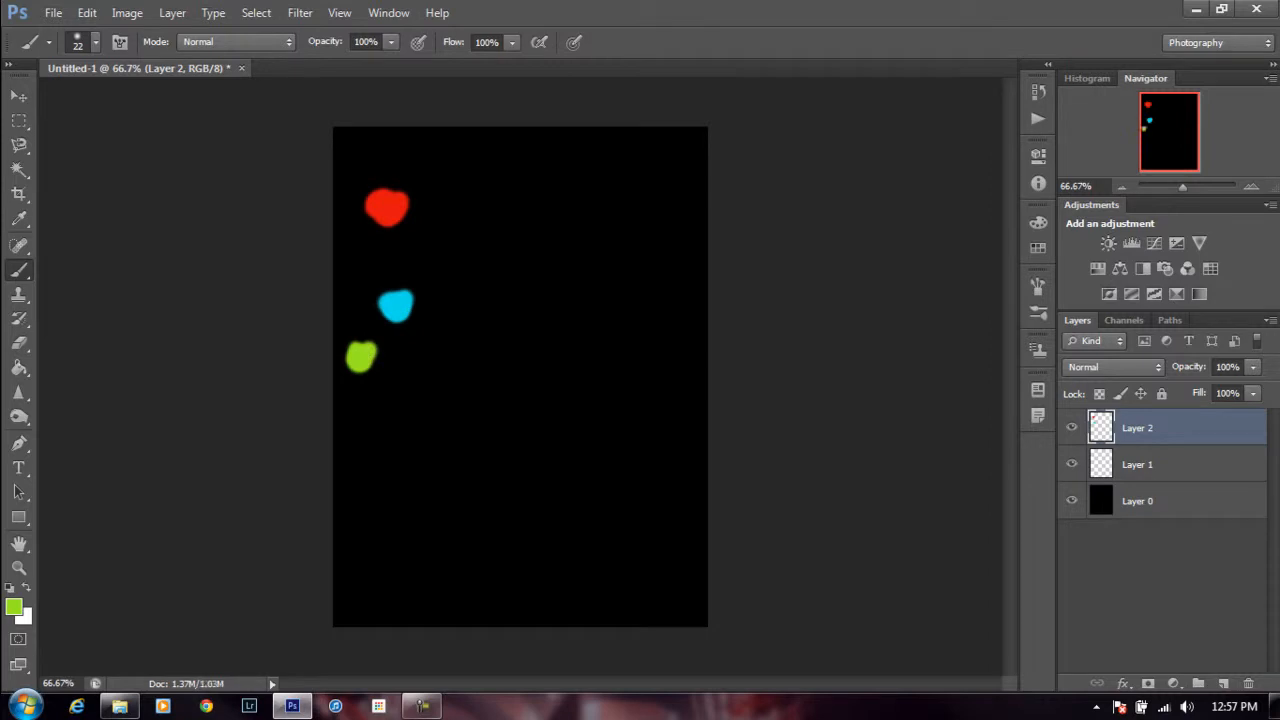
- Change the foreground colour to yellow (f4f106) and brush a small spot between the red and cyan ones
click(15, 608)
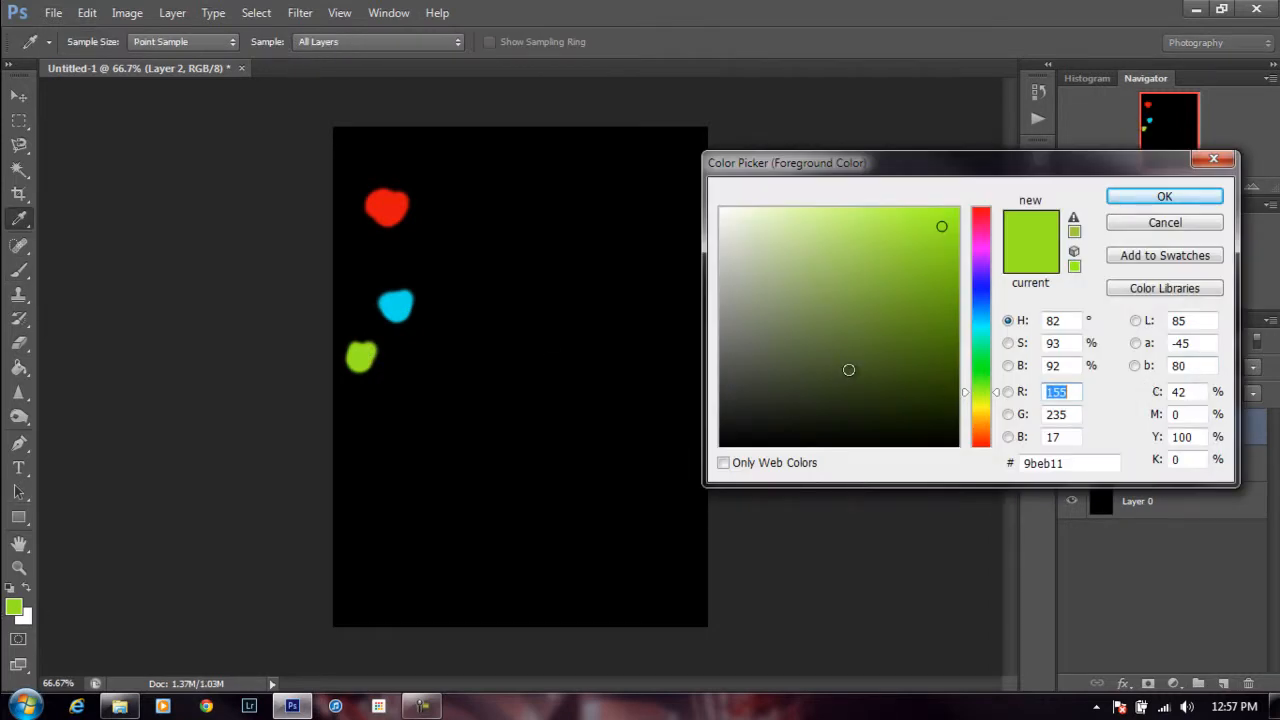
click(977, 369)
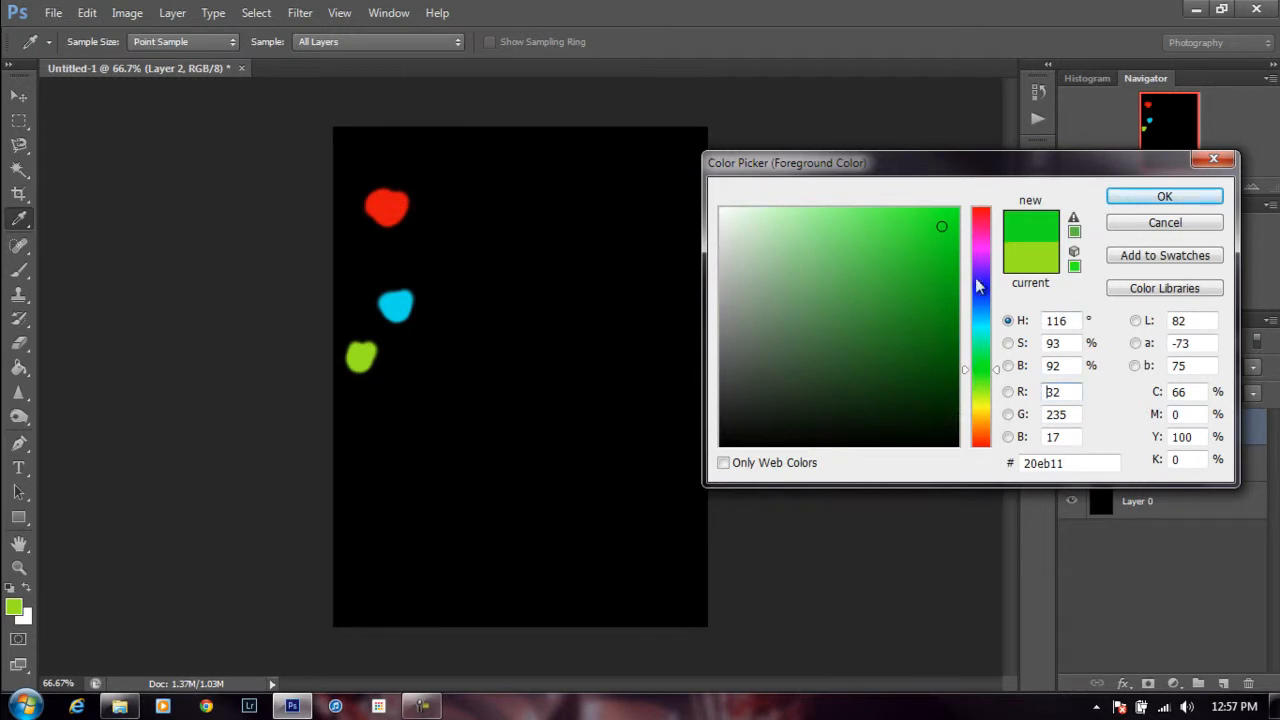
click(980, 410)
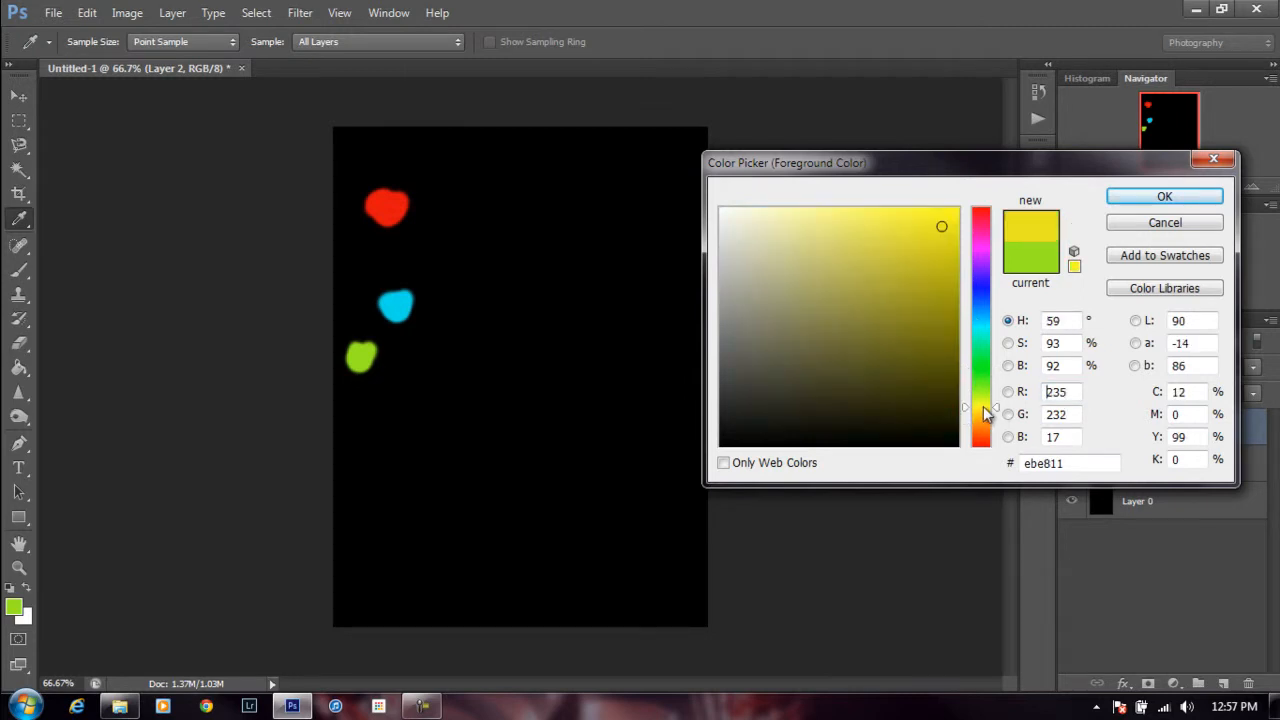
drag(949, 225, 951, 229)
click(952, 220)
click(1203, 198)
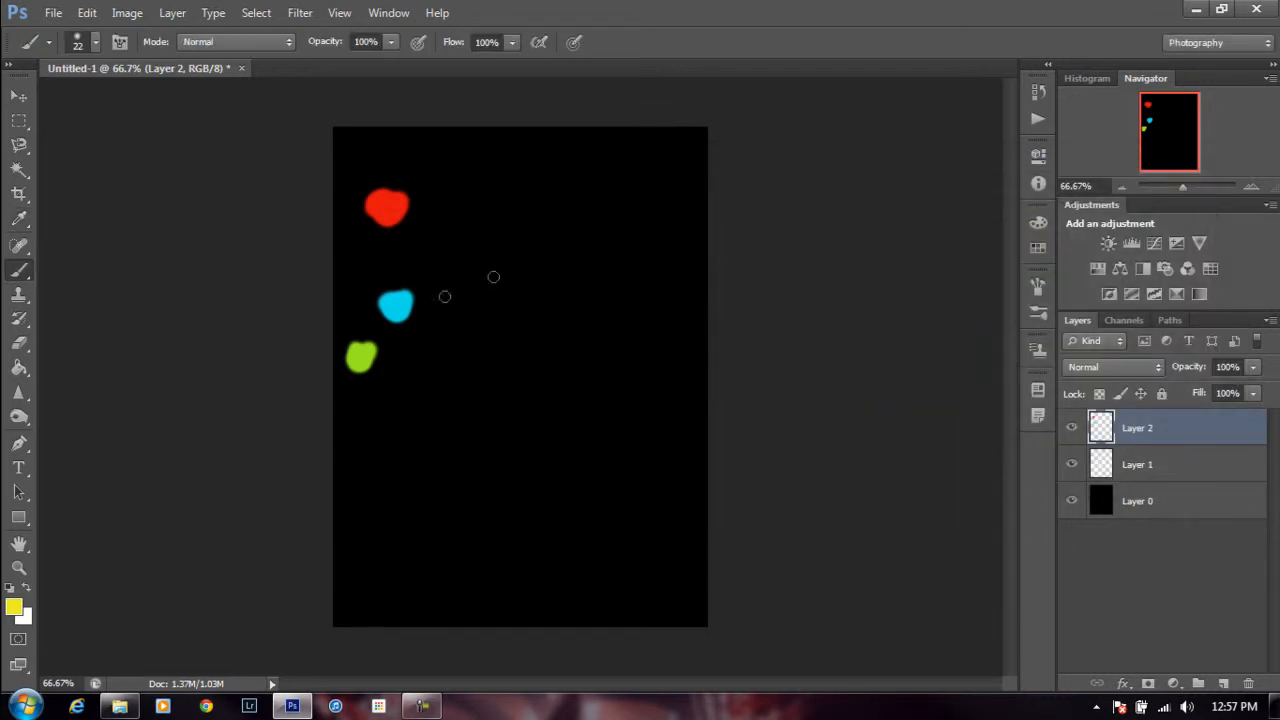
drag(369, 261, 368, 264)
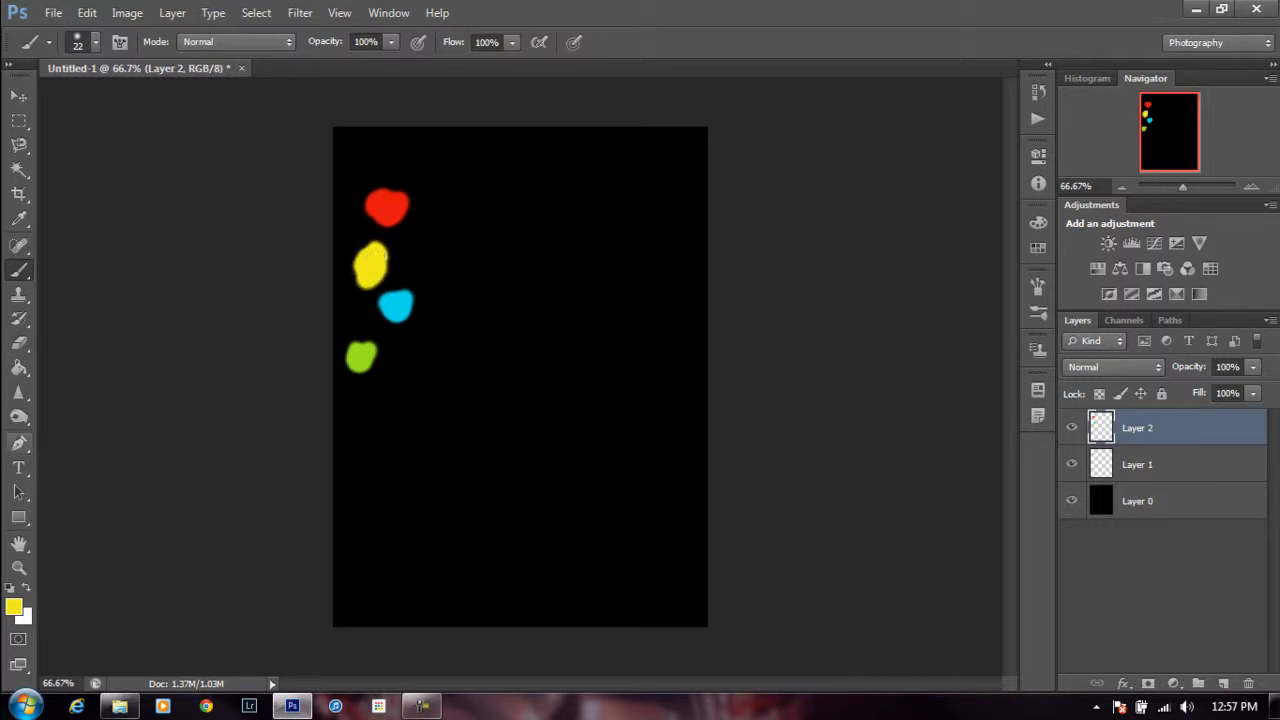
- Change the foreground colour to a vivid blue and brush a small spot above the red one
click(13, 606)
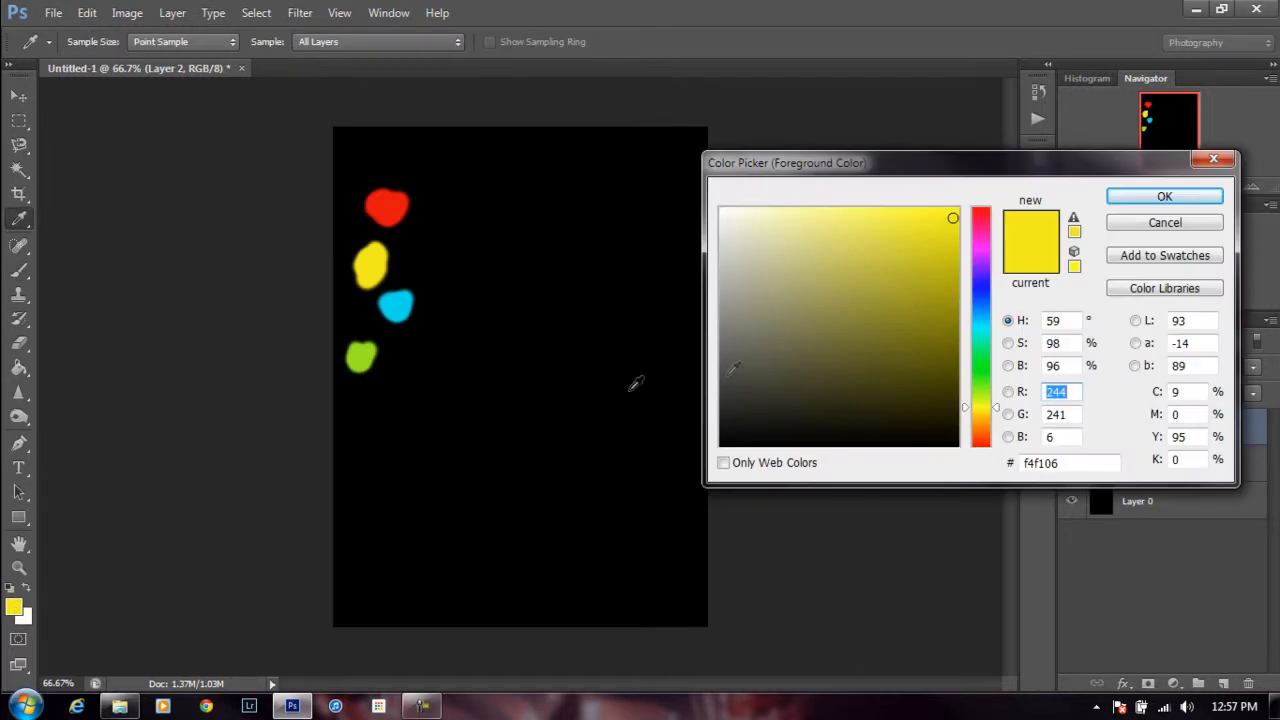
click(981, 296)
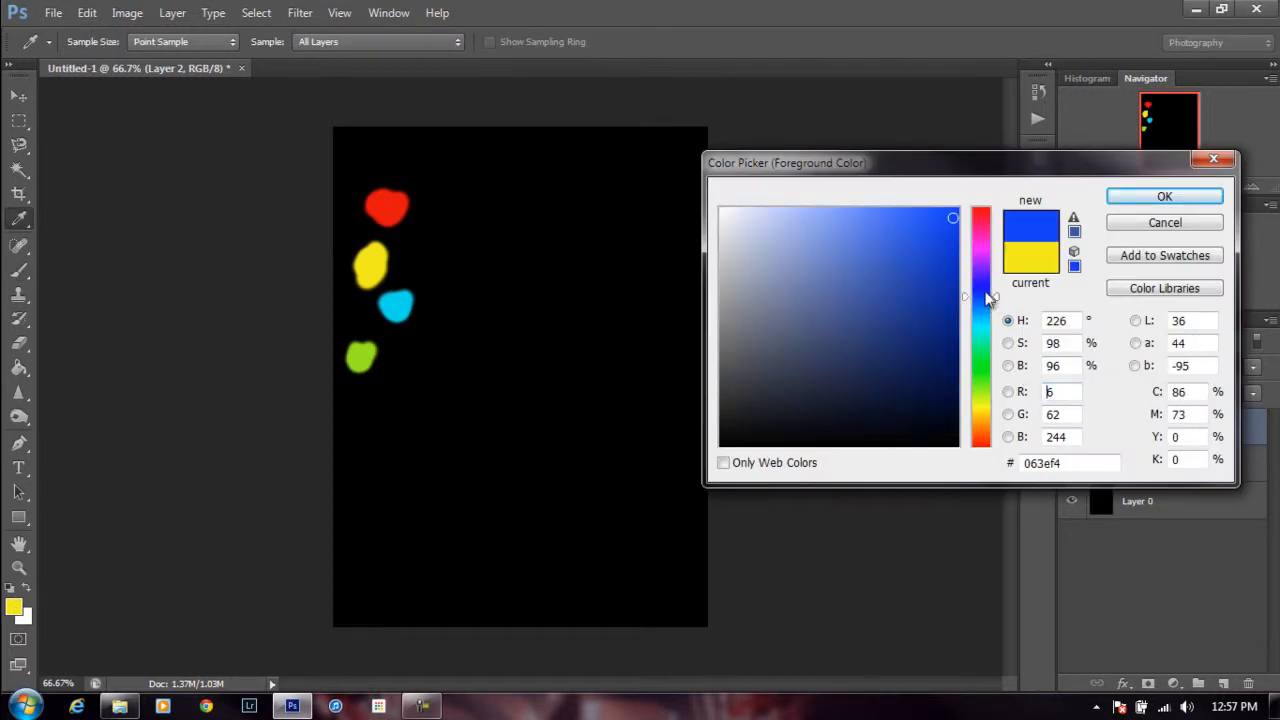
drag(942, 263, 953, 227)
click(1164, 196)
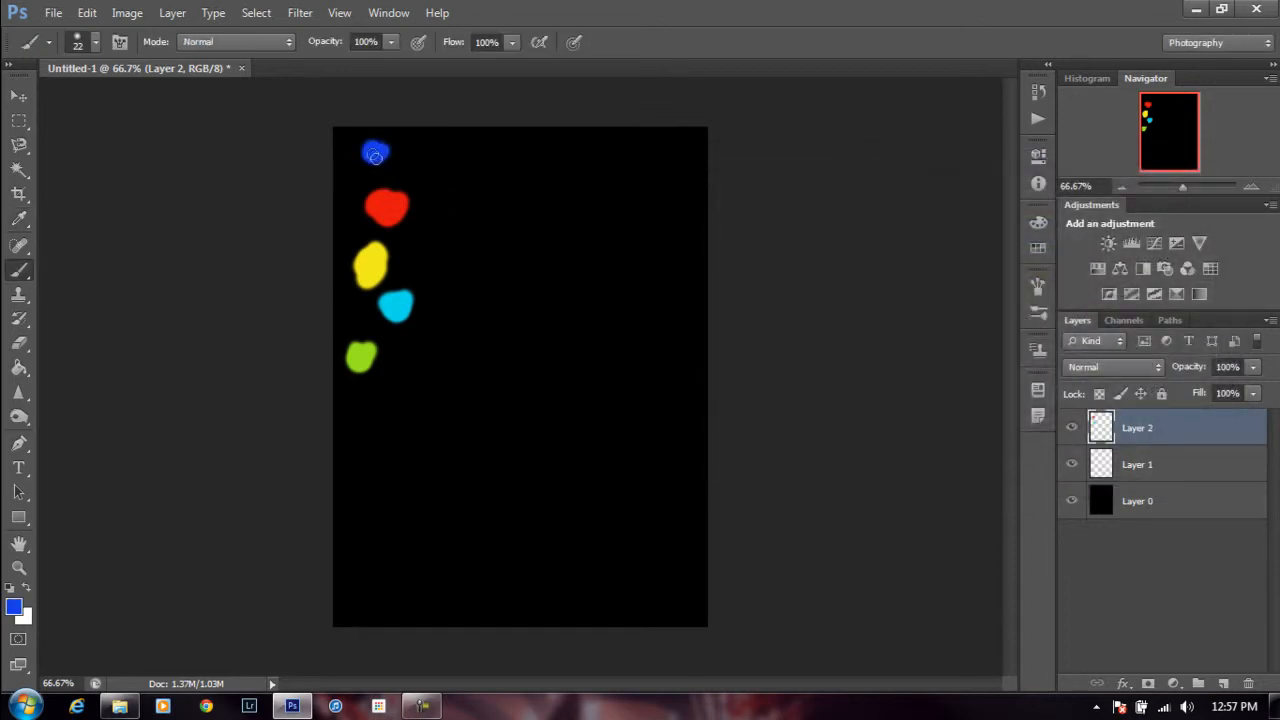
drag(383, 158, 387, 150)
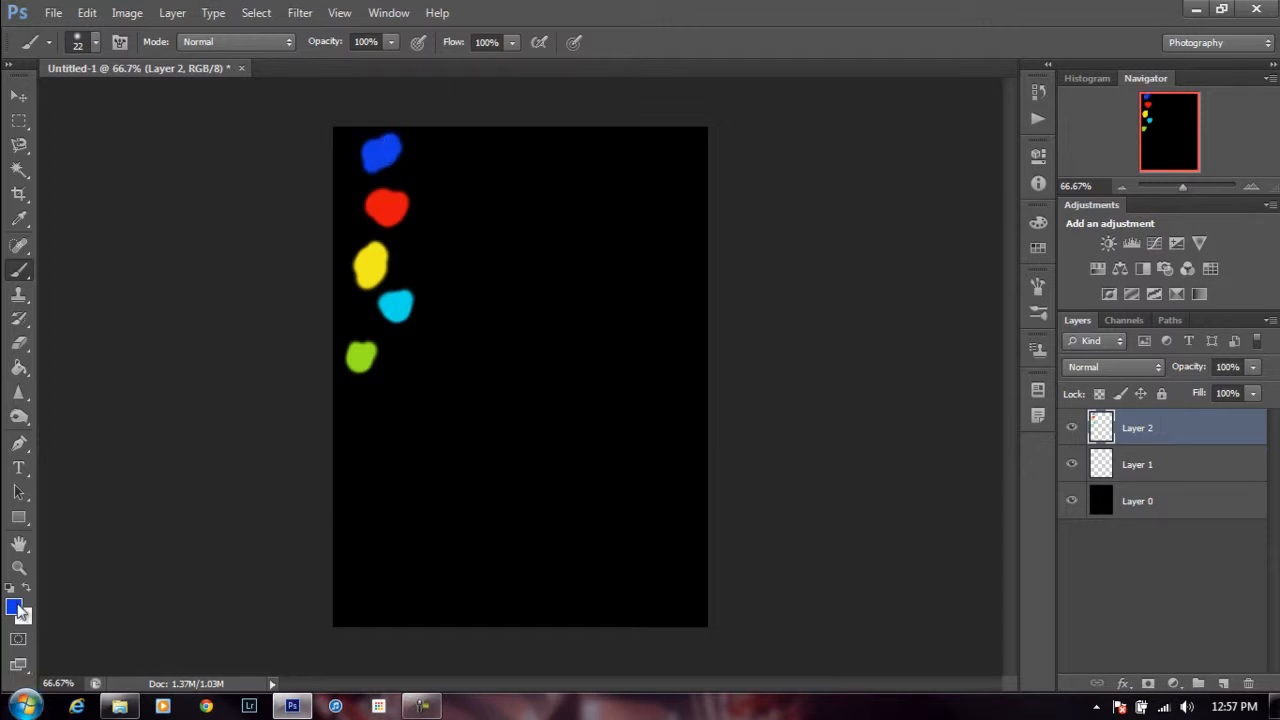
- Change the foreground colour to magenta (e00ff3) and brush a small spot just right of the blue one
click(13, 607)
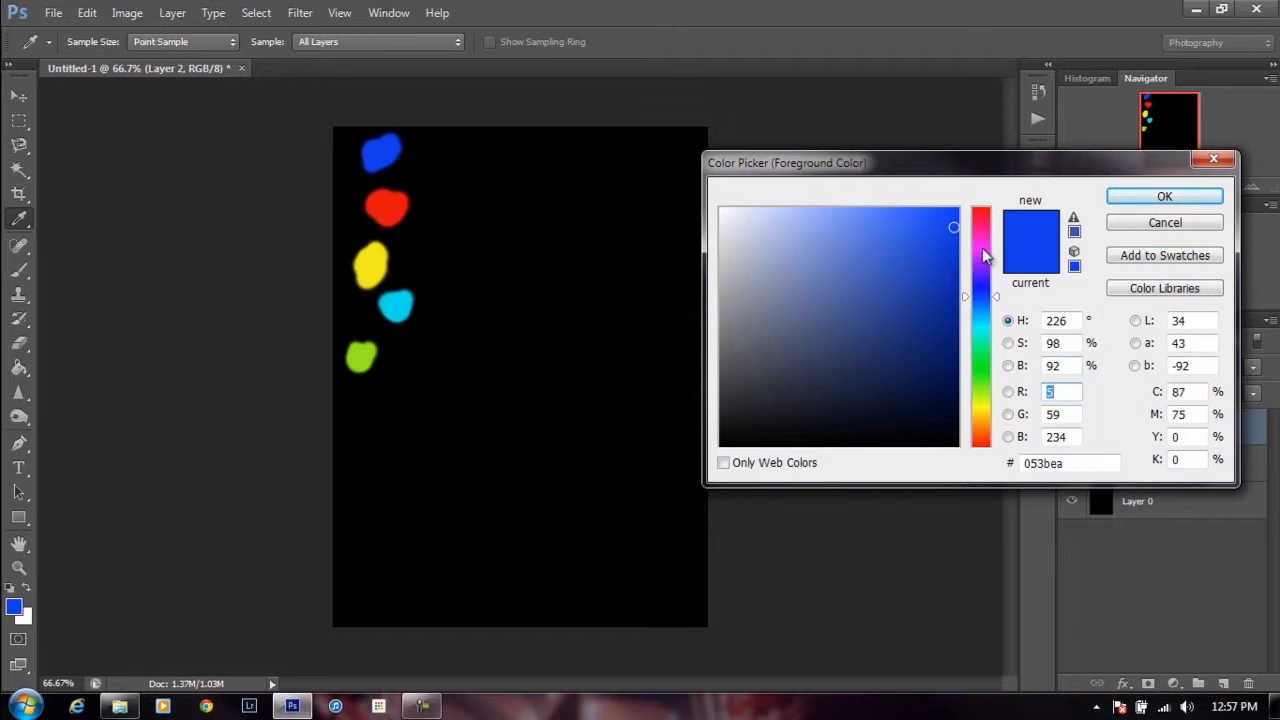
click(990, 251)
click(943, 218)
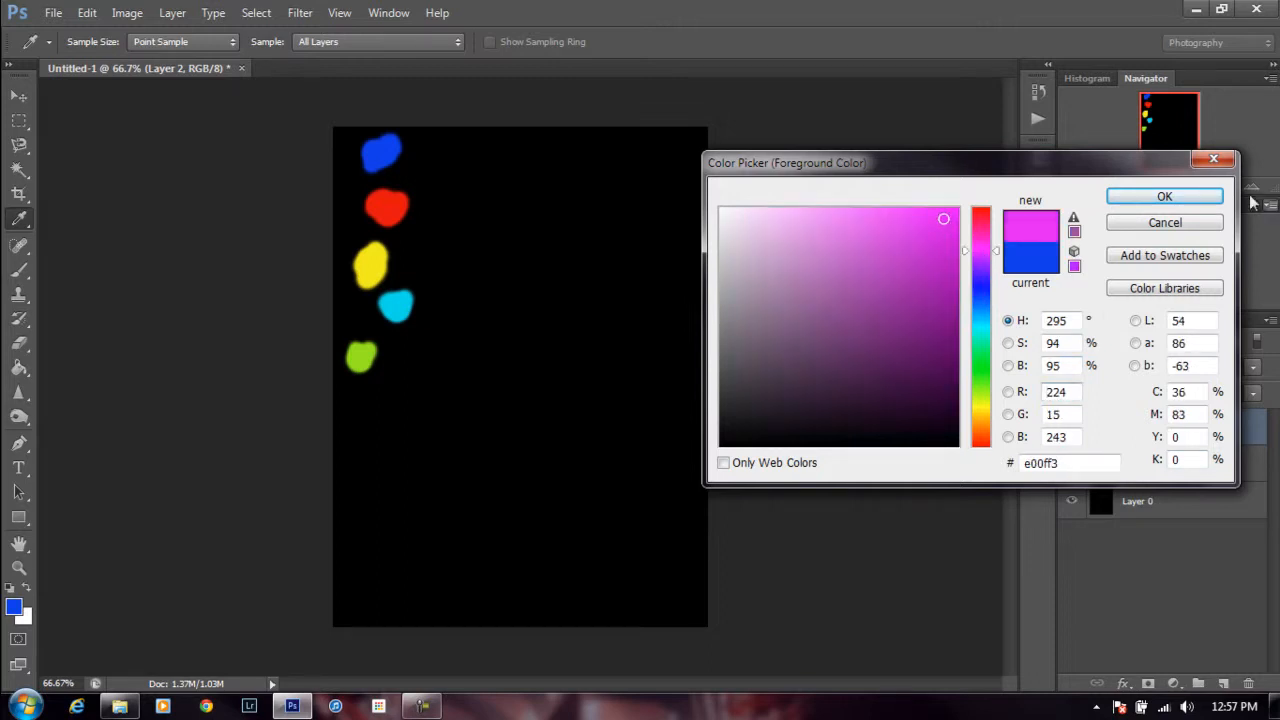
click(1164, 197)
key(b)
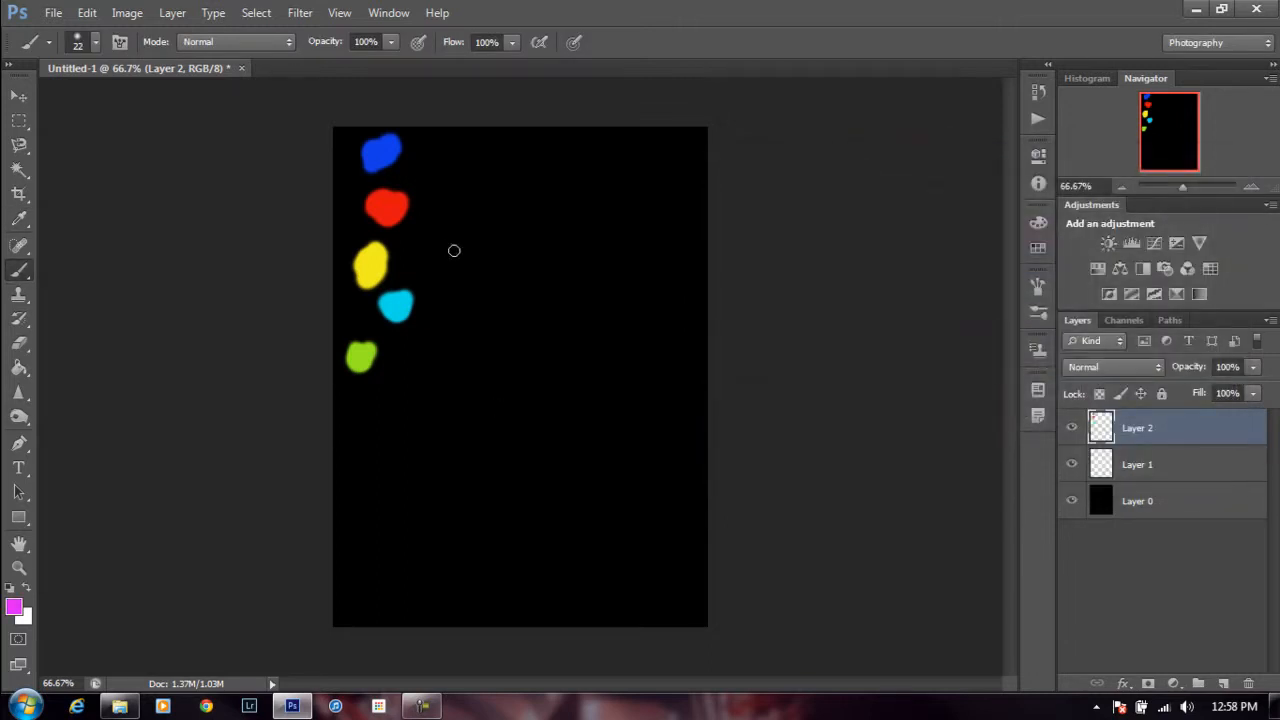
drag(426, 157, 432, 150)
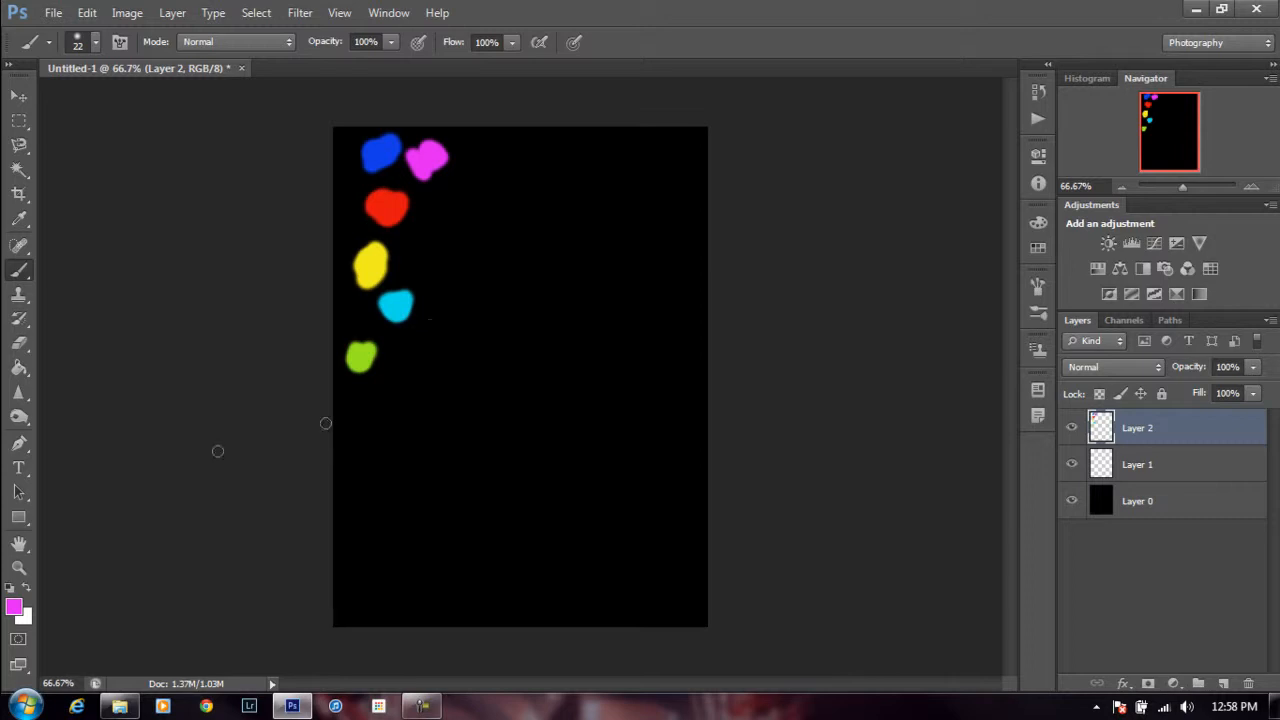
- Change the foreground colour to a bright orange and brush a small spot just right of the yellow one
click(22, 613)
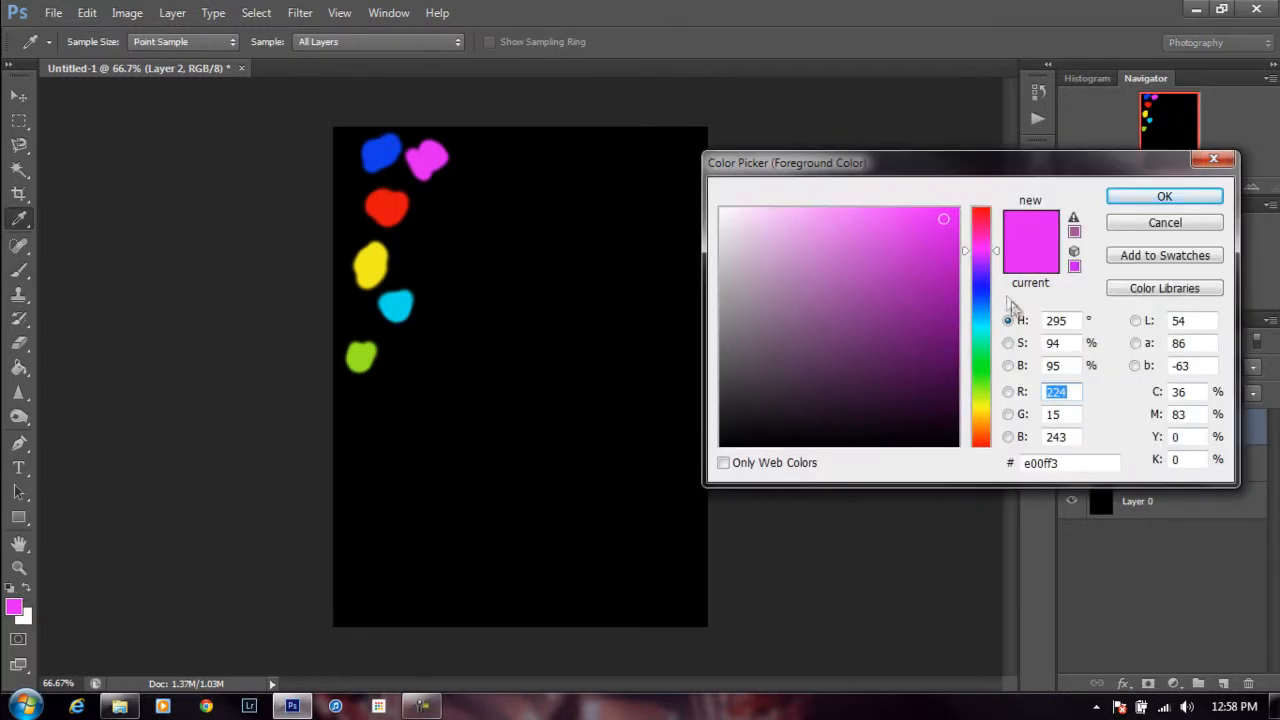
drag(985, 262, 984, 264)
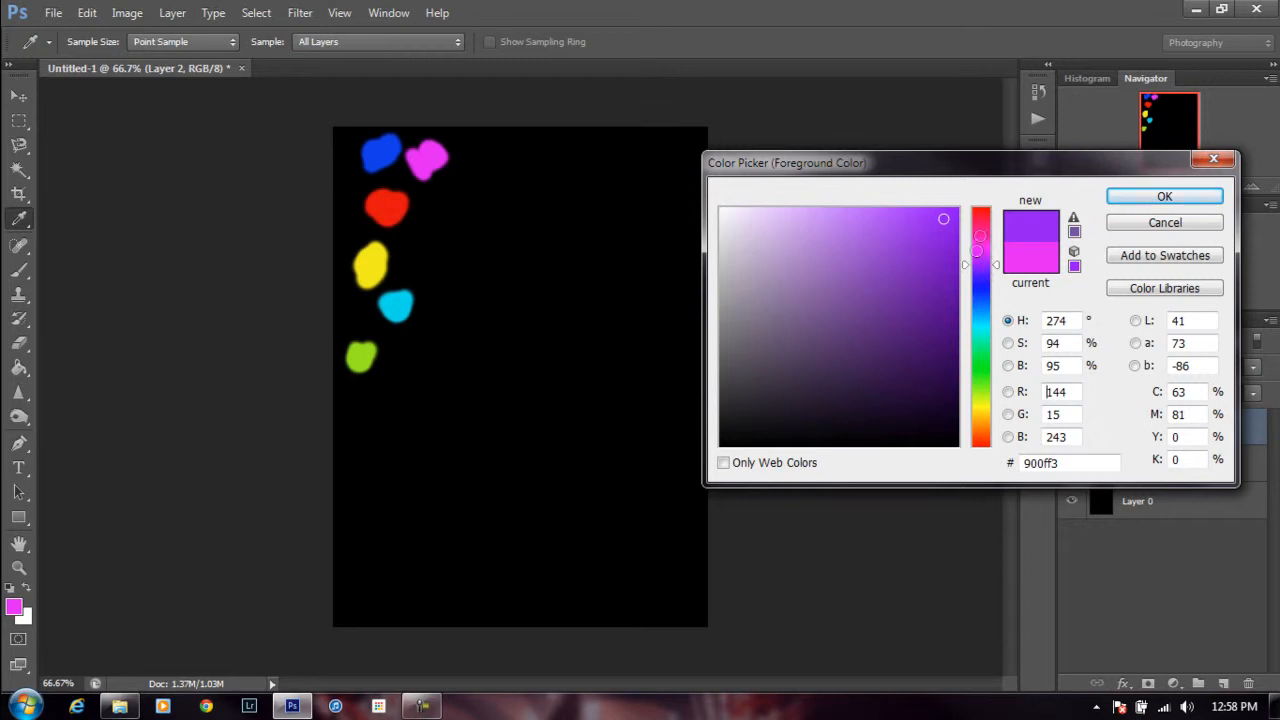
click(980, 428)
drag(951, 252, 959, 205)
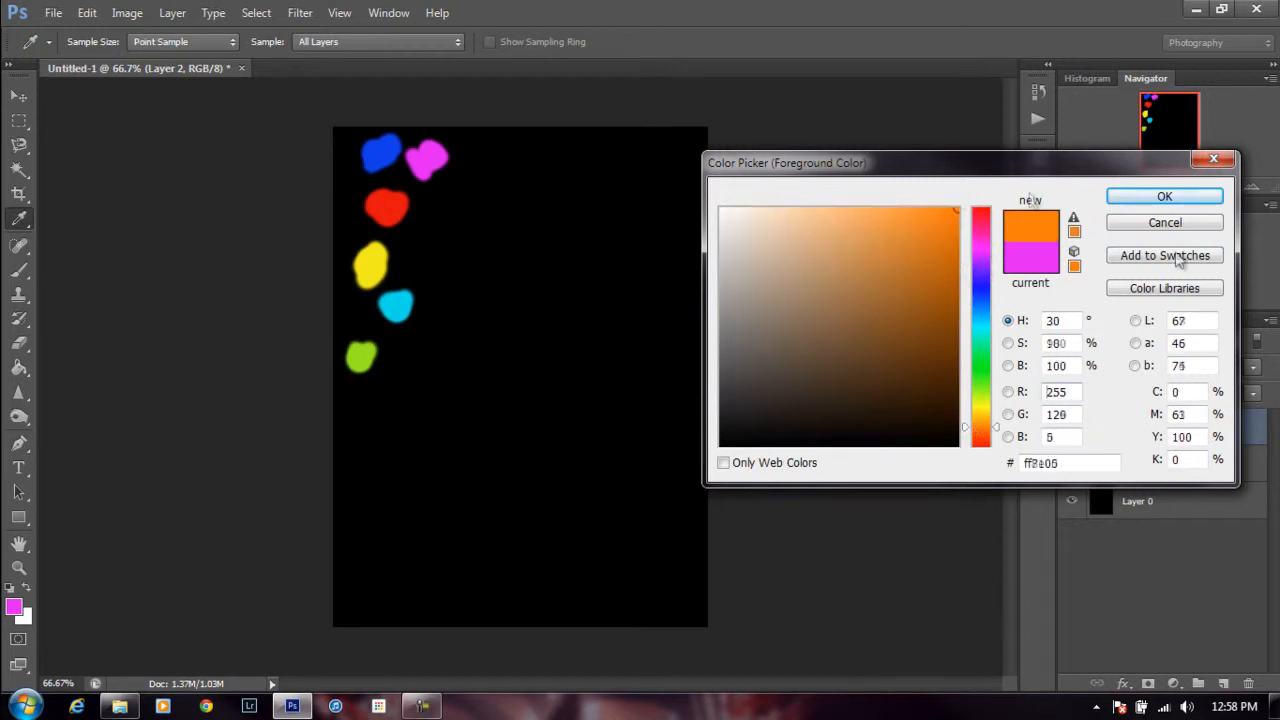
click(1165, 197)
key(b)
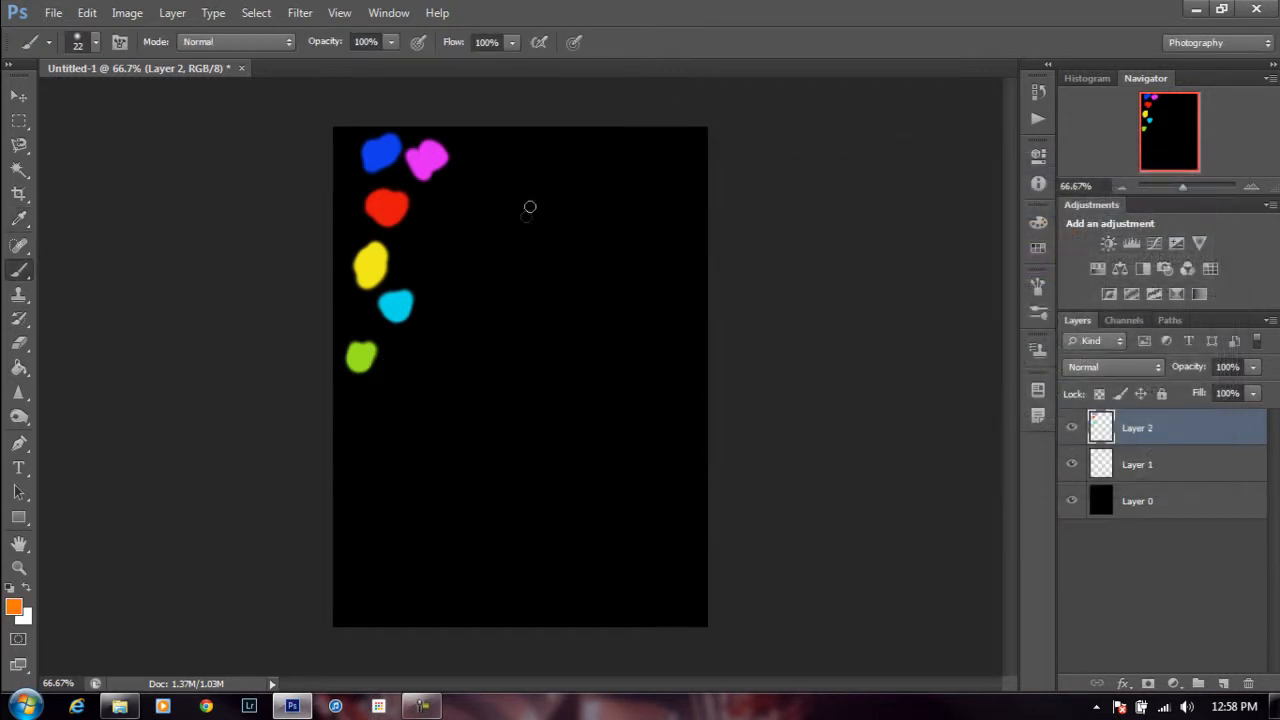
drag(421, 257, 432, 250)
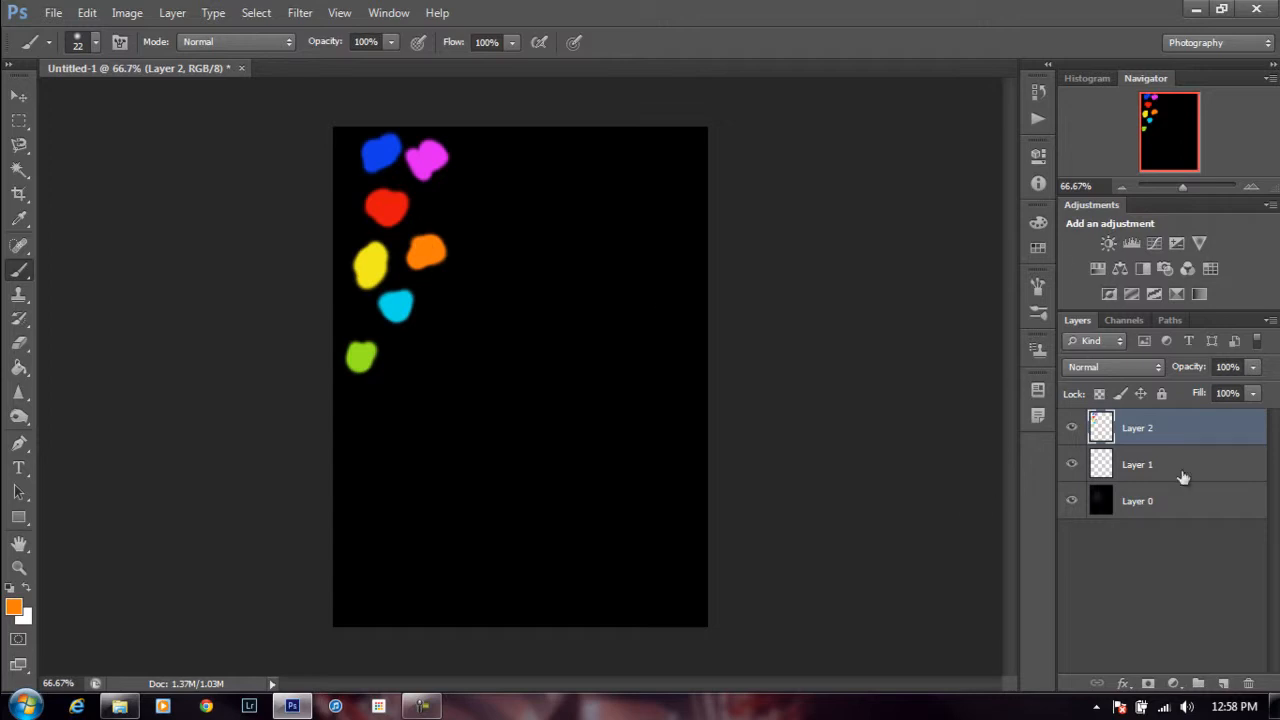
- Hide and show Layer 2 again to check that it holds the coloured spots, comparing it with Layer 1
click(1071, 429)
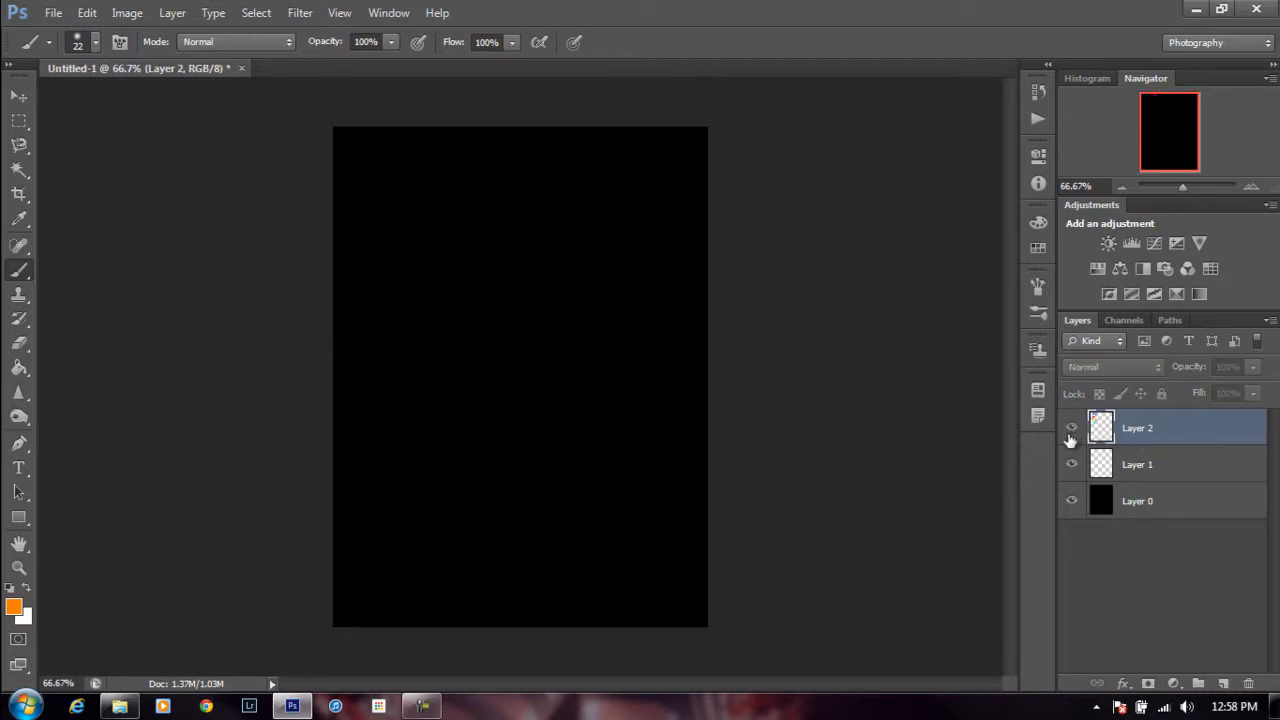
click(1071, 429)
click(1184, 470)
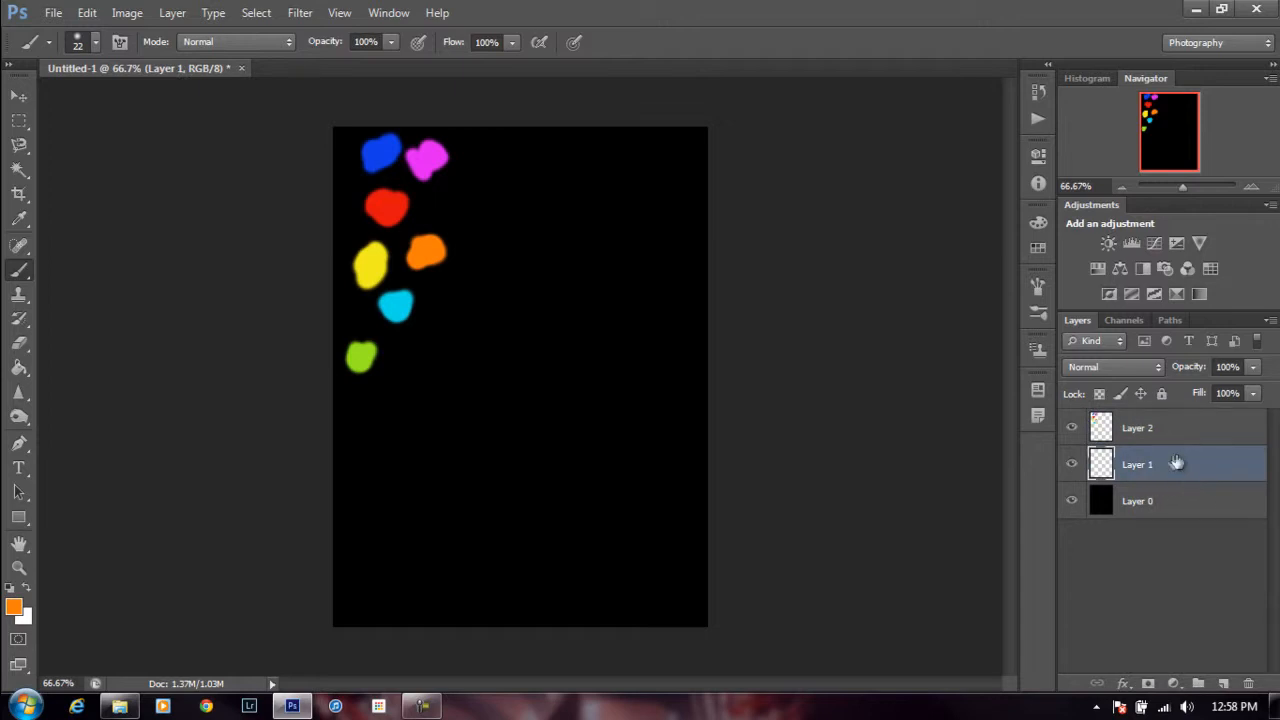
click(1176, 444)
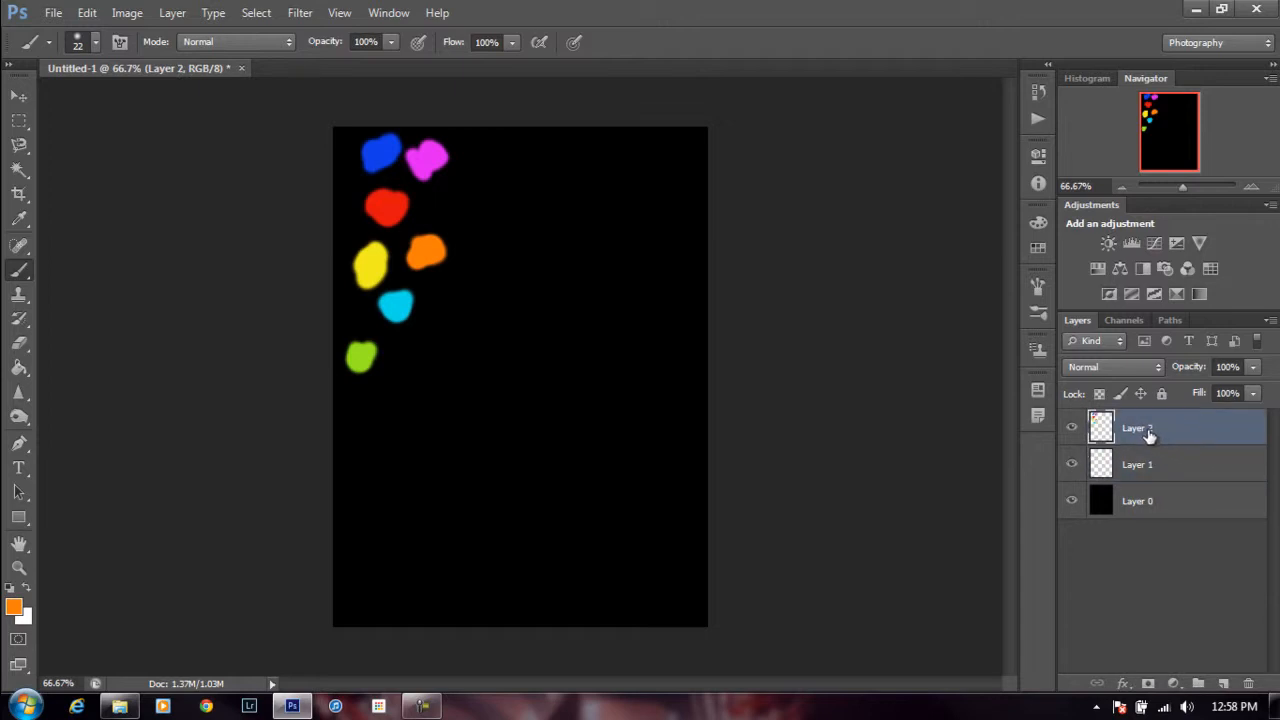
- Rename the layer holding the colour spots to sample and the empty layer below it to radial
double_click(1140, 427)
text(sample)
key(Return)
click(1135, 472)
double_click(1140, 466)
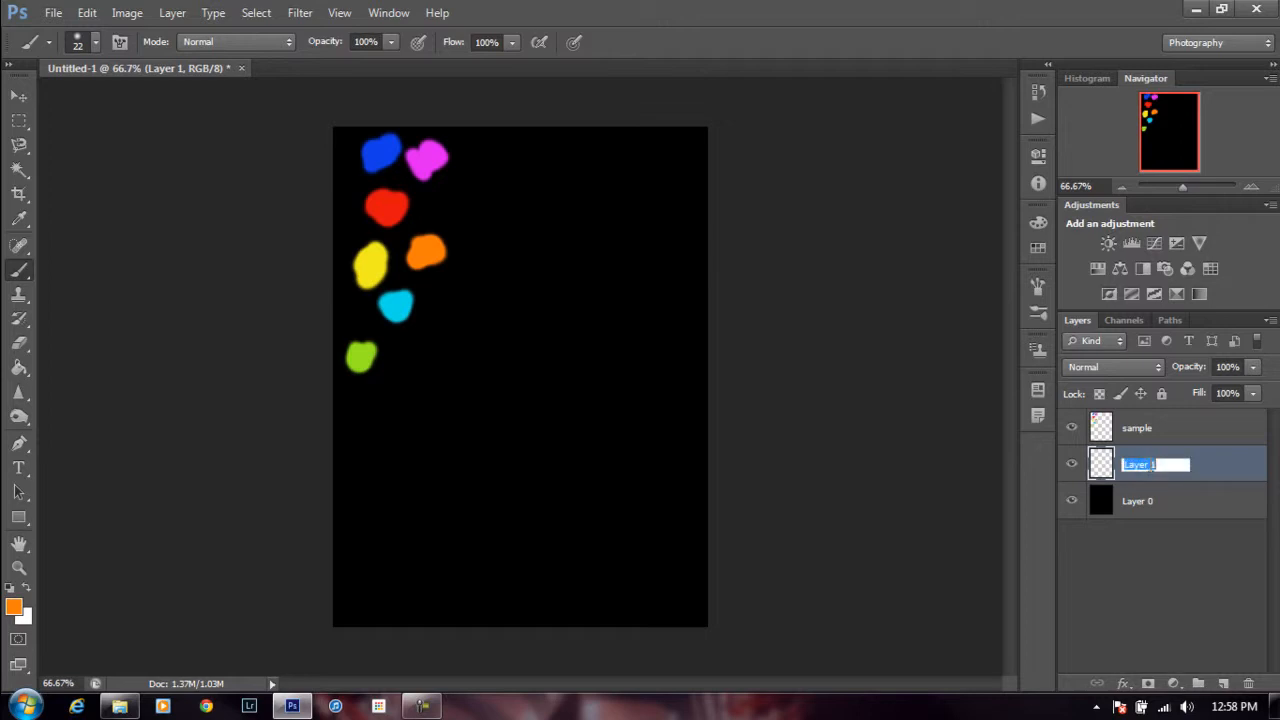
text(radial)
key(Return)
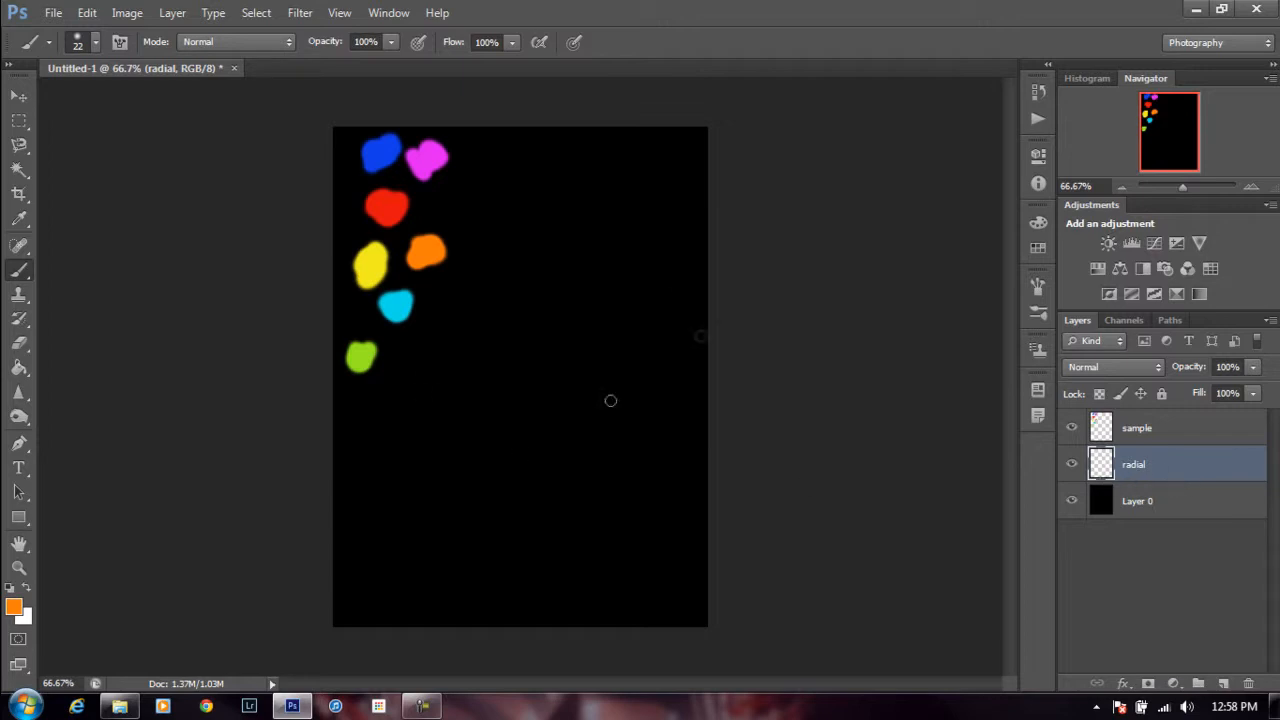
- Sample the blue spot with the Eyedropper to make it the foreground colour
click(22, 220)
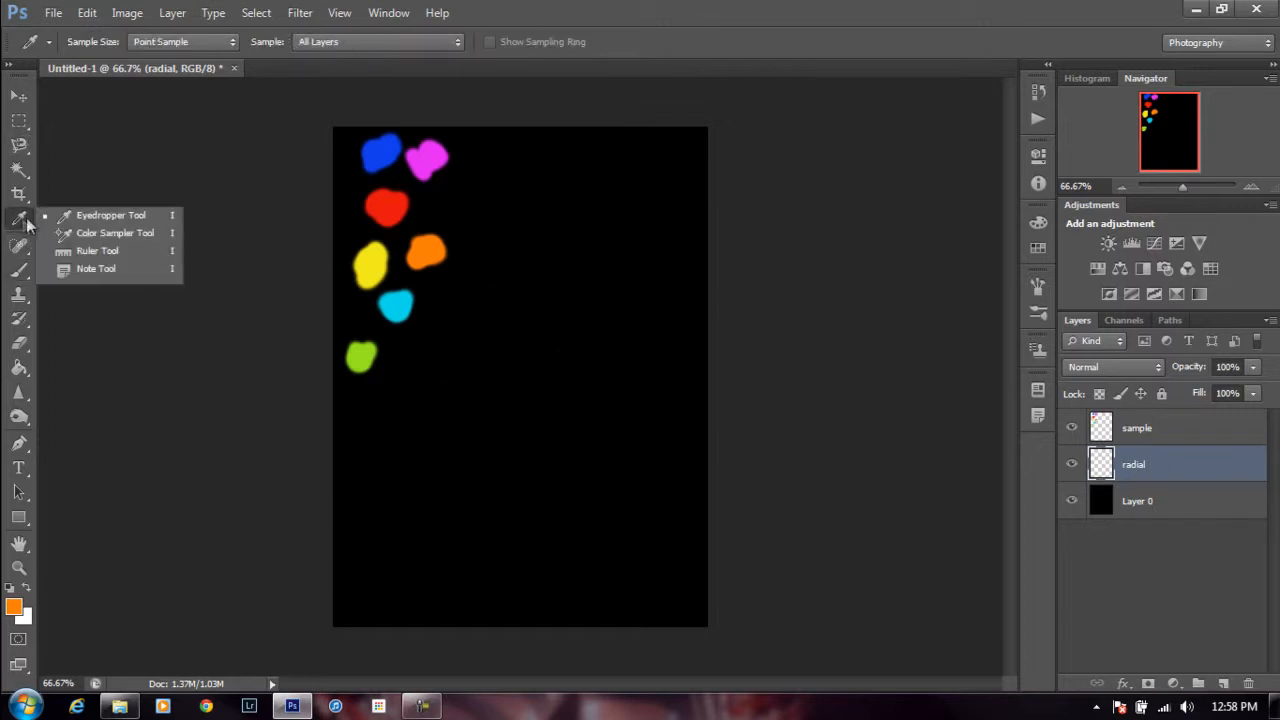
click(82, 218)
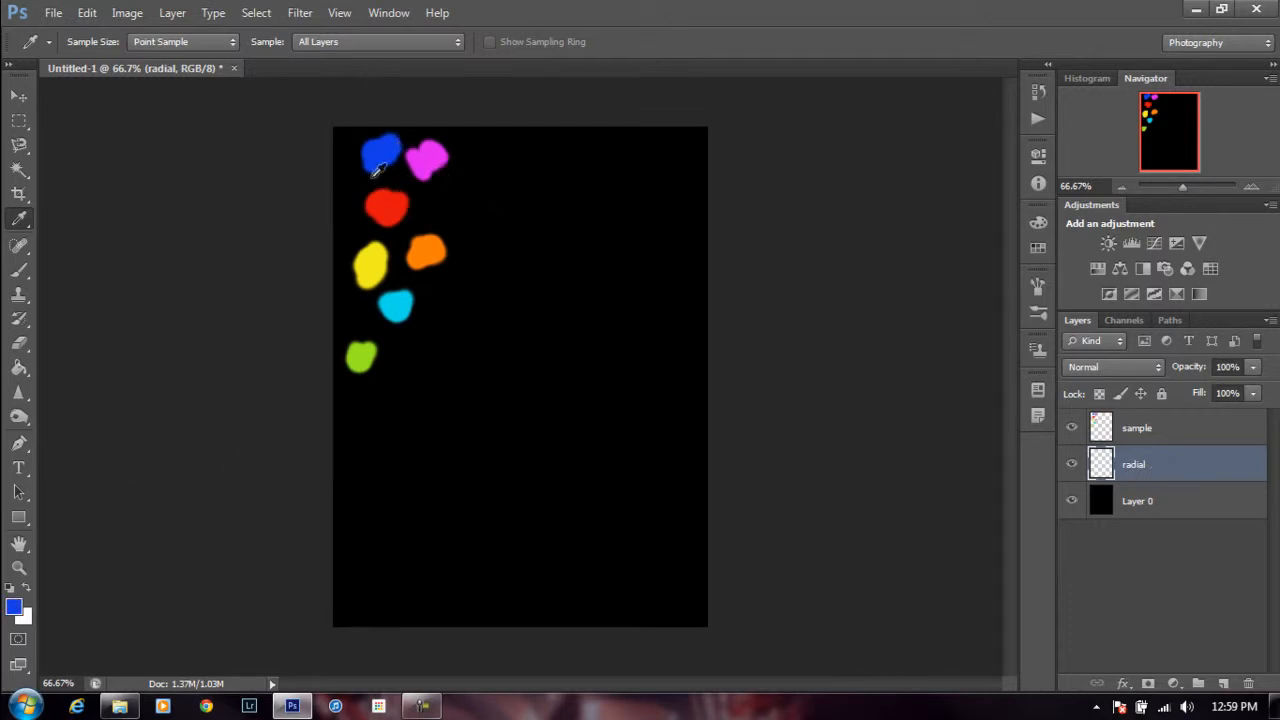
click(378, 262)
click(388, 148)
- Set the Brush to a hard round tip at 41 px and 91% hardness, trying and undoing one blue stroke near the canvas centre
click(20, 274)
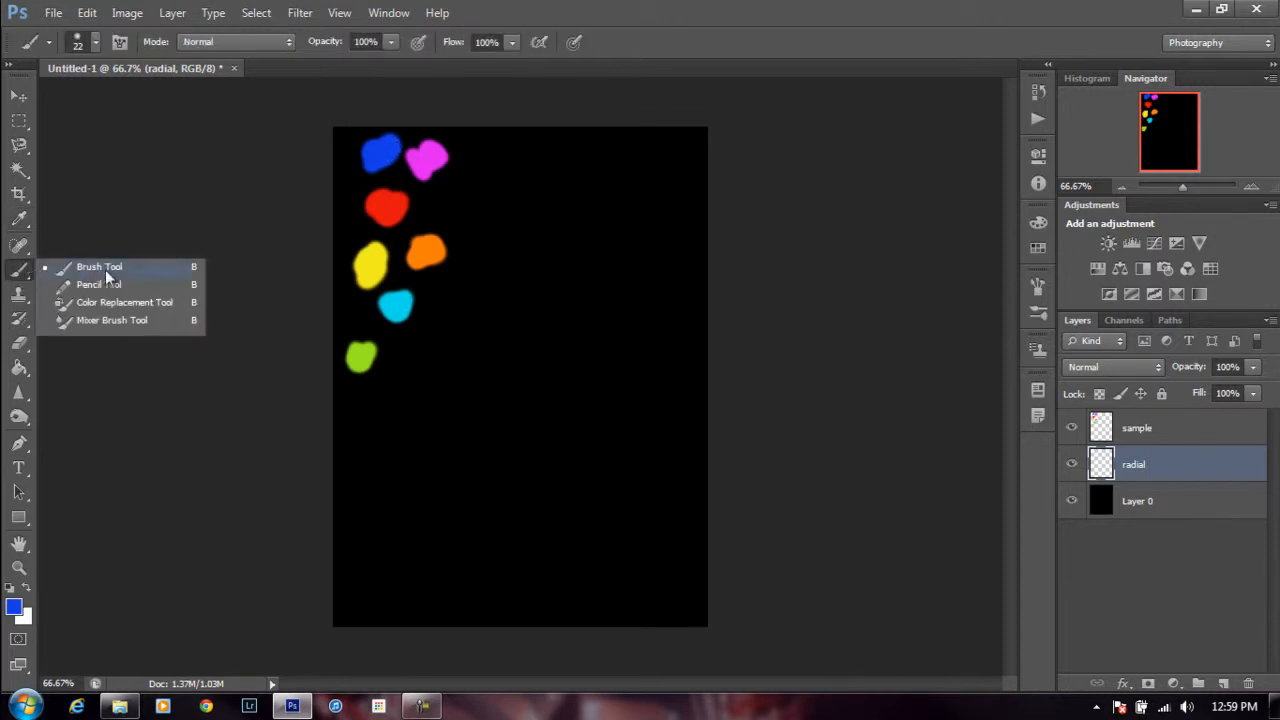
click(106, 271)
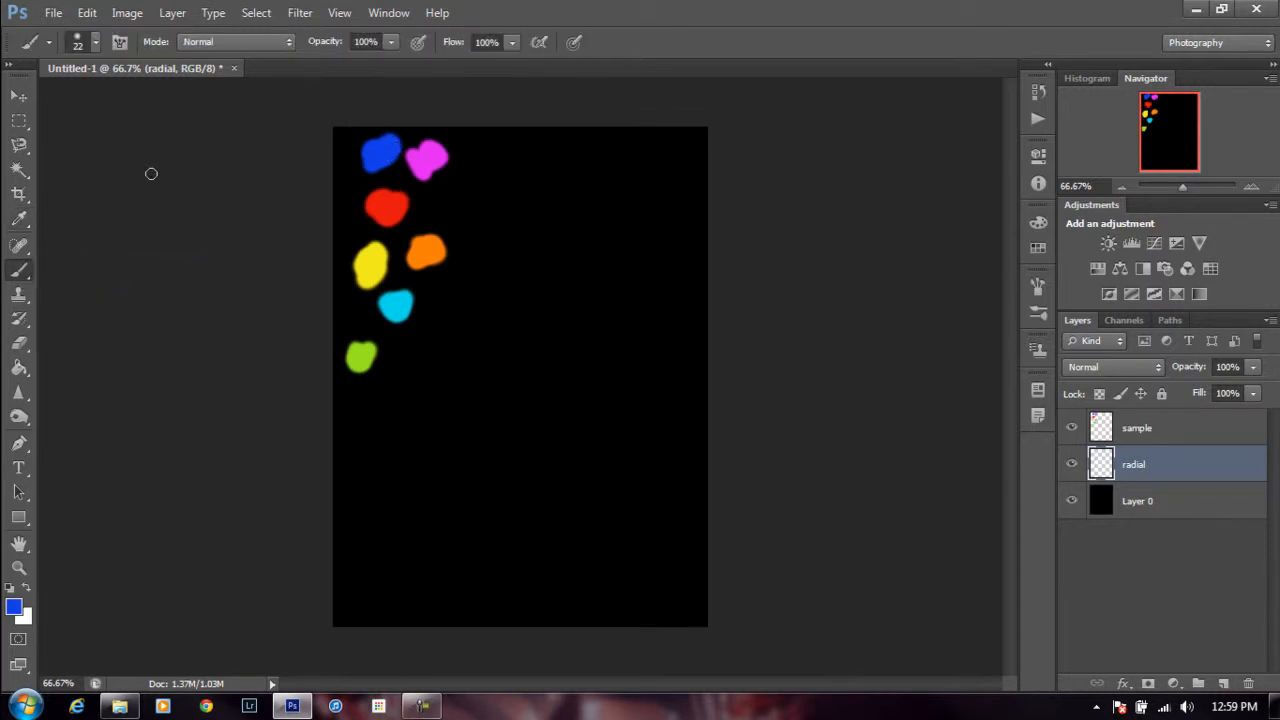
right_click(702, 440)
click(750, 555)
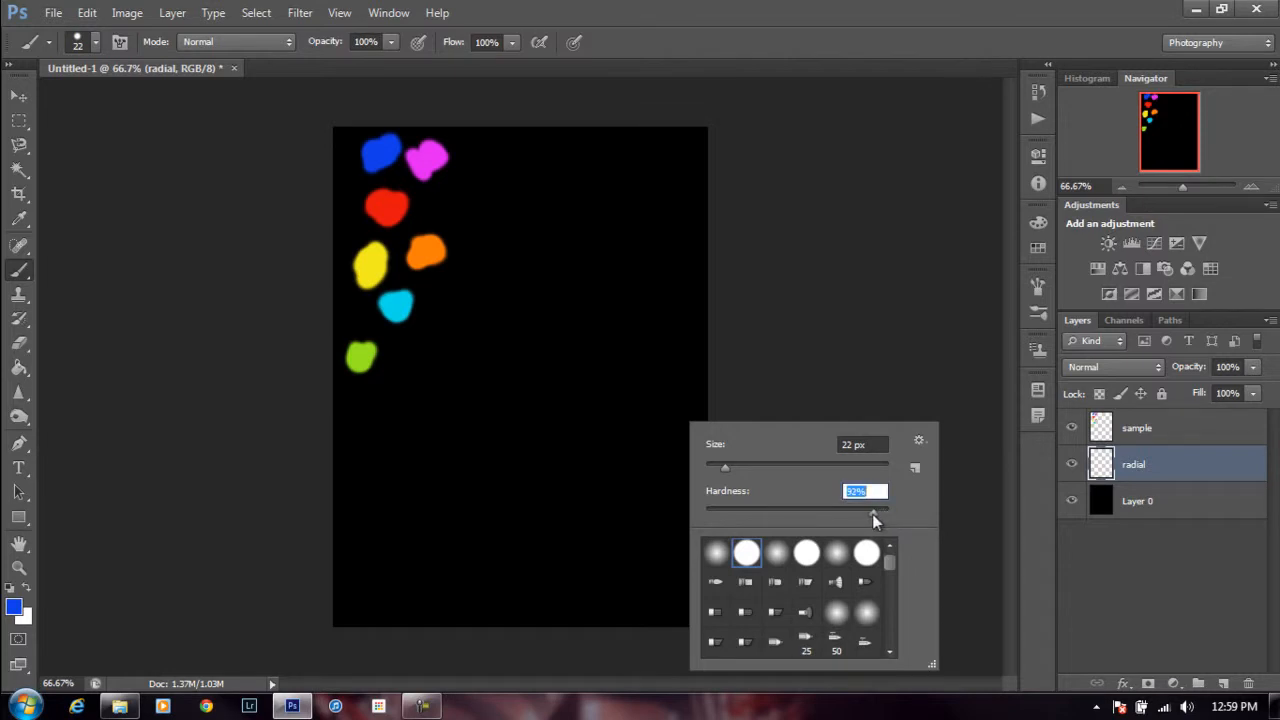
drag(725, 468, 744, 467)
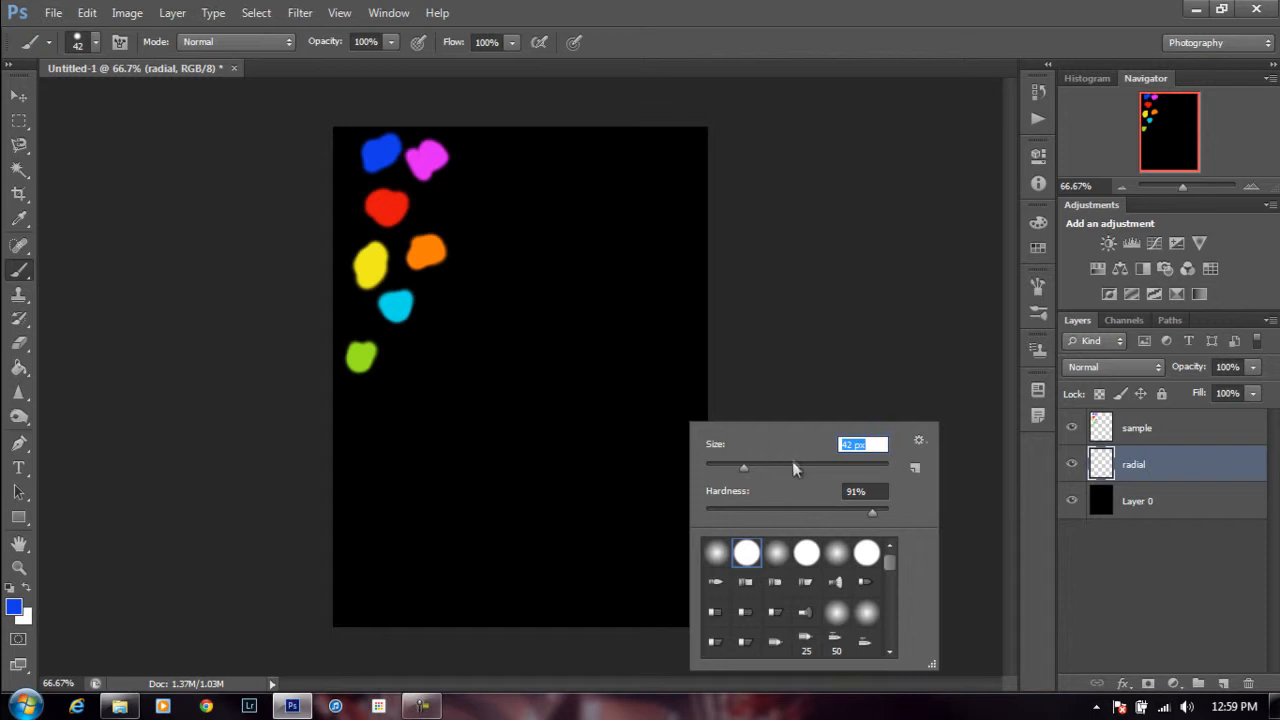
drag(500, 370, 528, 370)
key(ctrl+z)
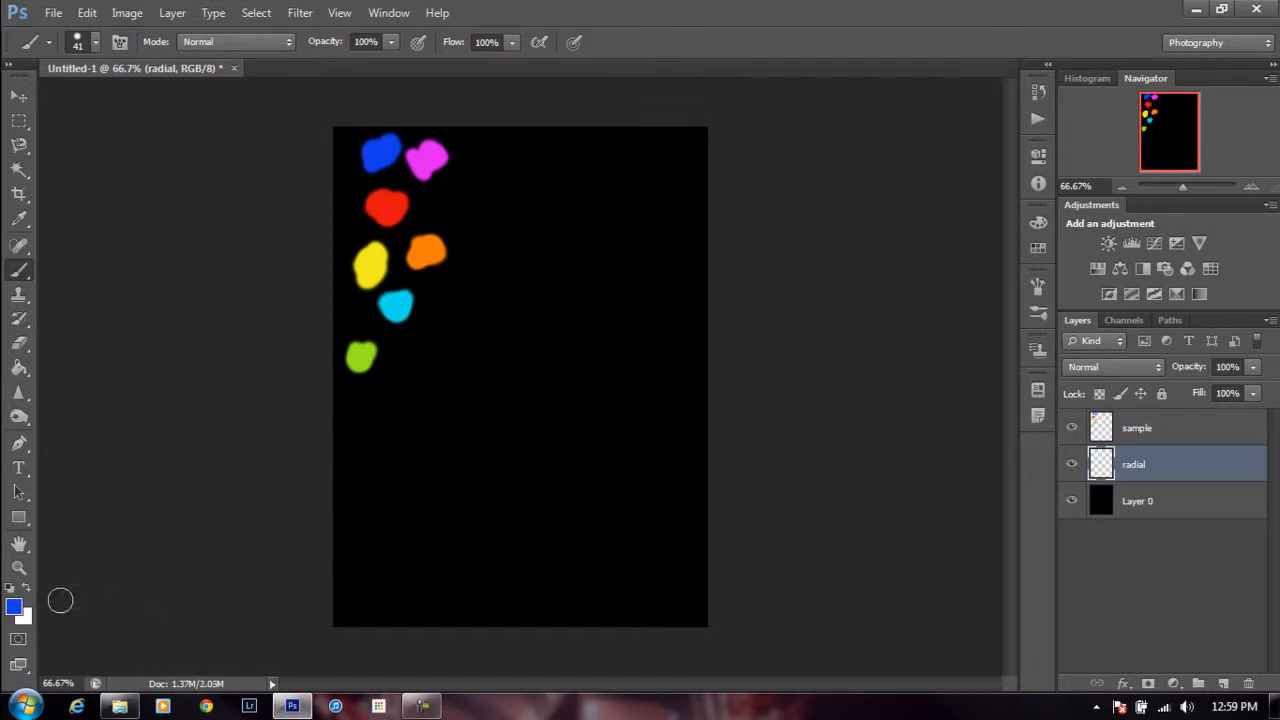
- Set the brush size to 24 px and paint a jagged blue starburst at the canvas centre on the radial layer
right_click(421, 366)
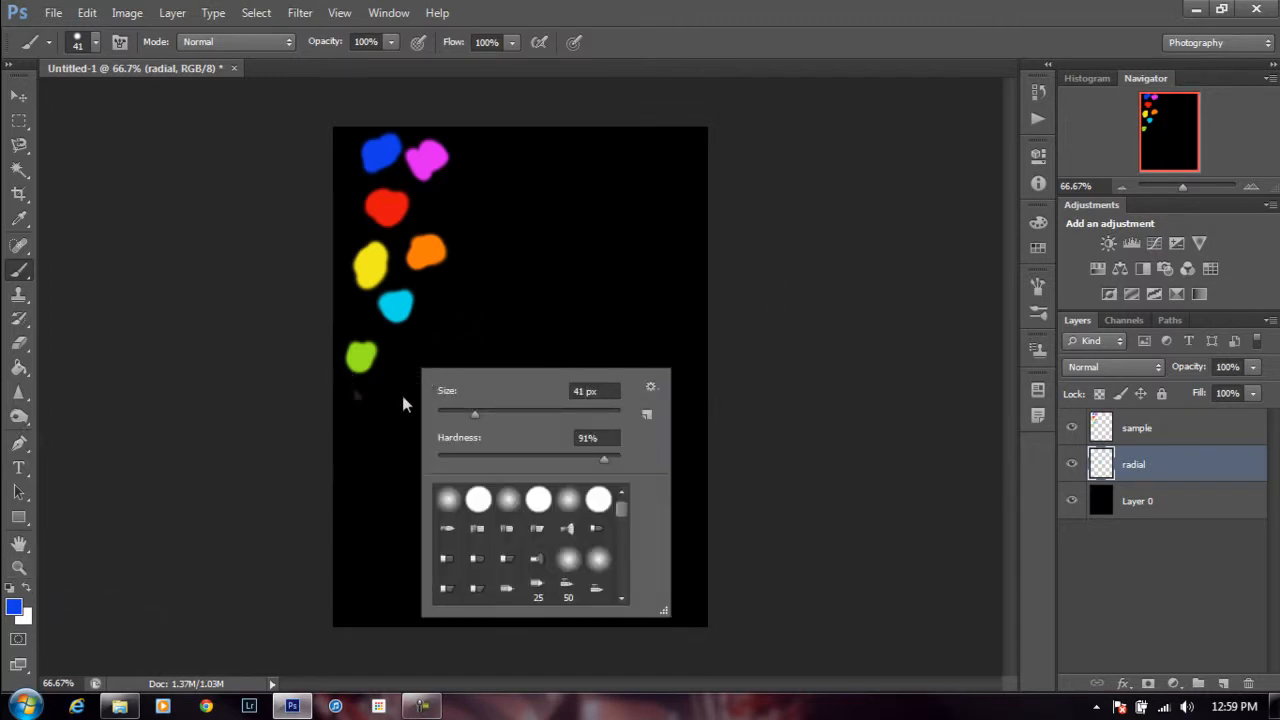
drag(472, 414, 461, 415)
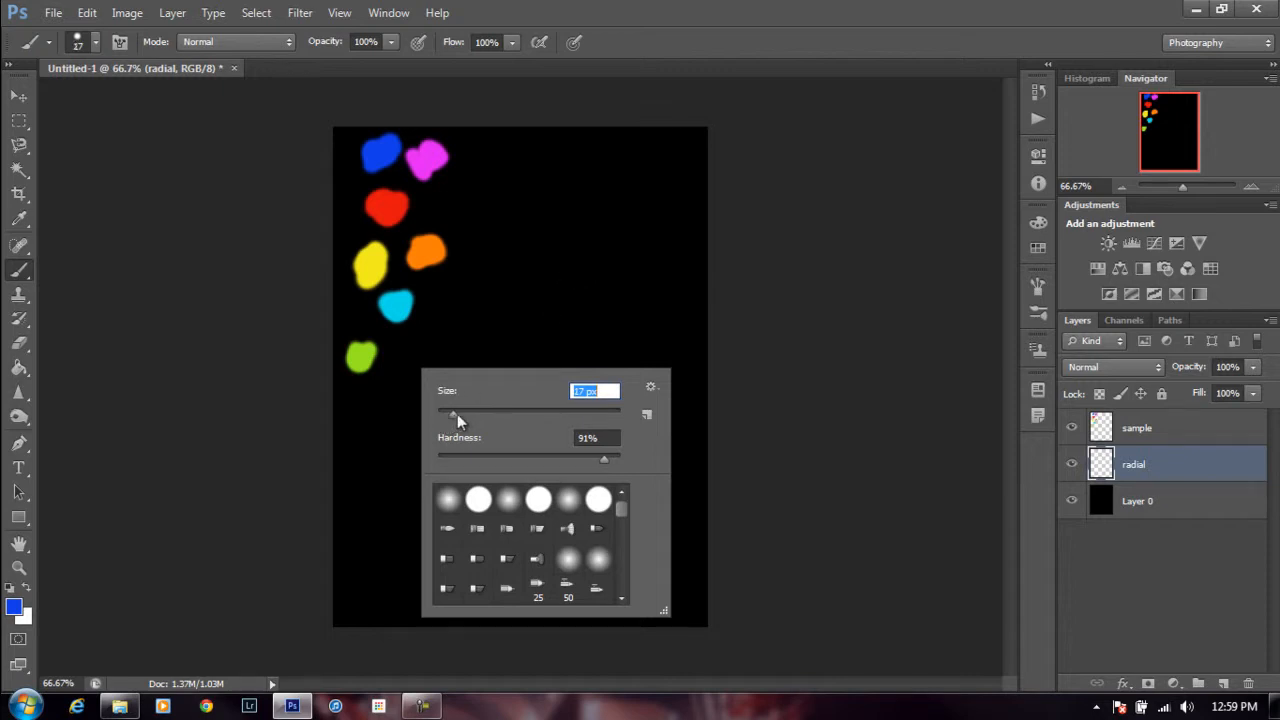
drag(460, 415, 458, 415)
click(895, 10)
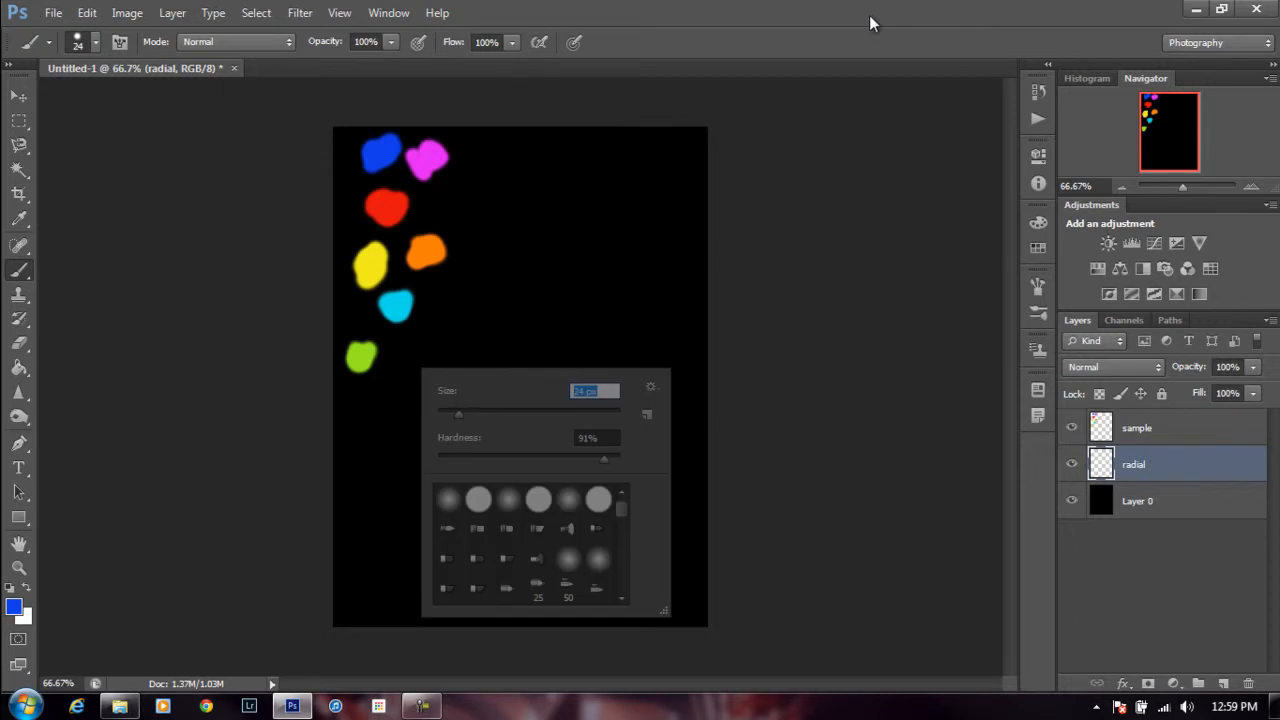
mouse_move(512, 373)
mouse_down()
mouse_move(509, 397)
mouse_move(517, 363)
mouse_move(498, 413)
mouse_move(503, 400)
mouse_move(580, 394)
mouse_move(540, 420)
mouse_move(497, 418)
mouse_up()
mouse_move(471, 351)
mouse_down()
mouse_move(518, 292)
mouse_move(525, 347)
mouse_move(524, 410)
mouse_up()
mouse_move(477, 449)
mouse_down()
mouse_move(529, 410)
mouse_move(501, 443)
mouse_move(459, 423)
mouse_move(466, 351)
mouse_move(592, 254)
mouse_move(570, 370)
mouse_move(600, 433)
mouse_move(543, 401)
mouse_move(532, 372)
mouse_move(594, 314)
mouse_move(518, 396)
mouse_move(464, 339)
mouse_move(459, 306)
mouse_move(483, 317)
mouse_move(481, 338)
mouse_move(407, 485)
mouse_move(477, 408)
mouse_move(522, 416)
mouse_move(601, 504)
mouse_move(569, 470)
mouse_move(528, 478)
mouse_up()
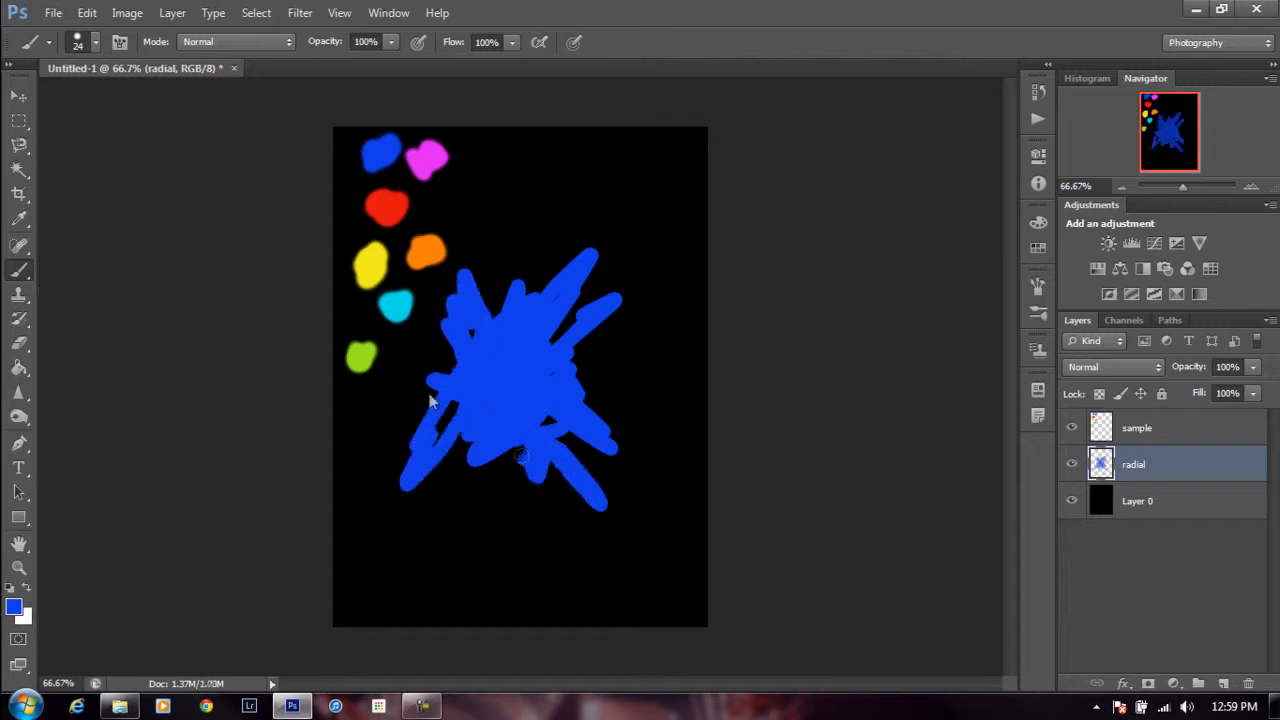
- Sample the red spot and brush red strokes radiating outward from the centre over the blue starburst
click(18, 220)
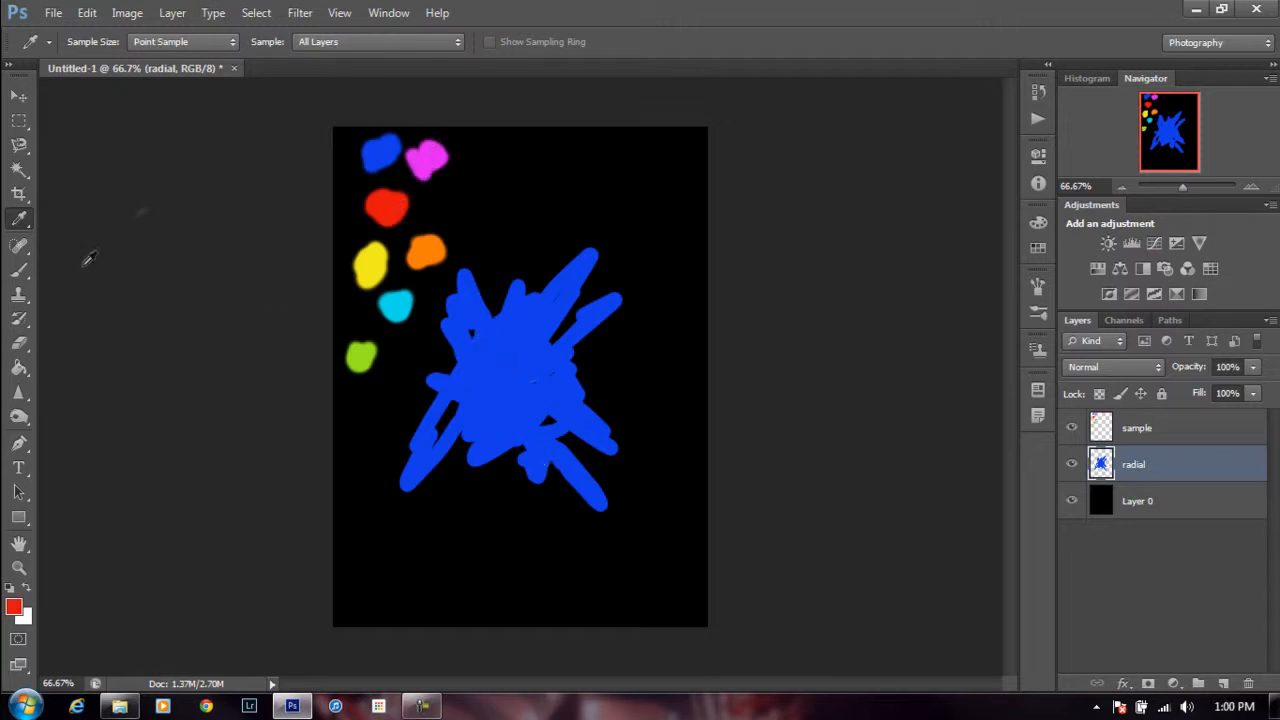
click(18, 270)
mouse_move(510, 388)
mouse_down()
mouse_move(491, 353)
mouse_move(503, 265)
mouse_move(559, 216)
mouse_move(536, 343)
mouse_move(582, 410)
mouse_move(526, 374)
mouse_move(489, 495)
mouse_move(481, 452)
mouse_up()
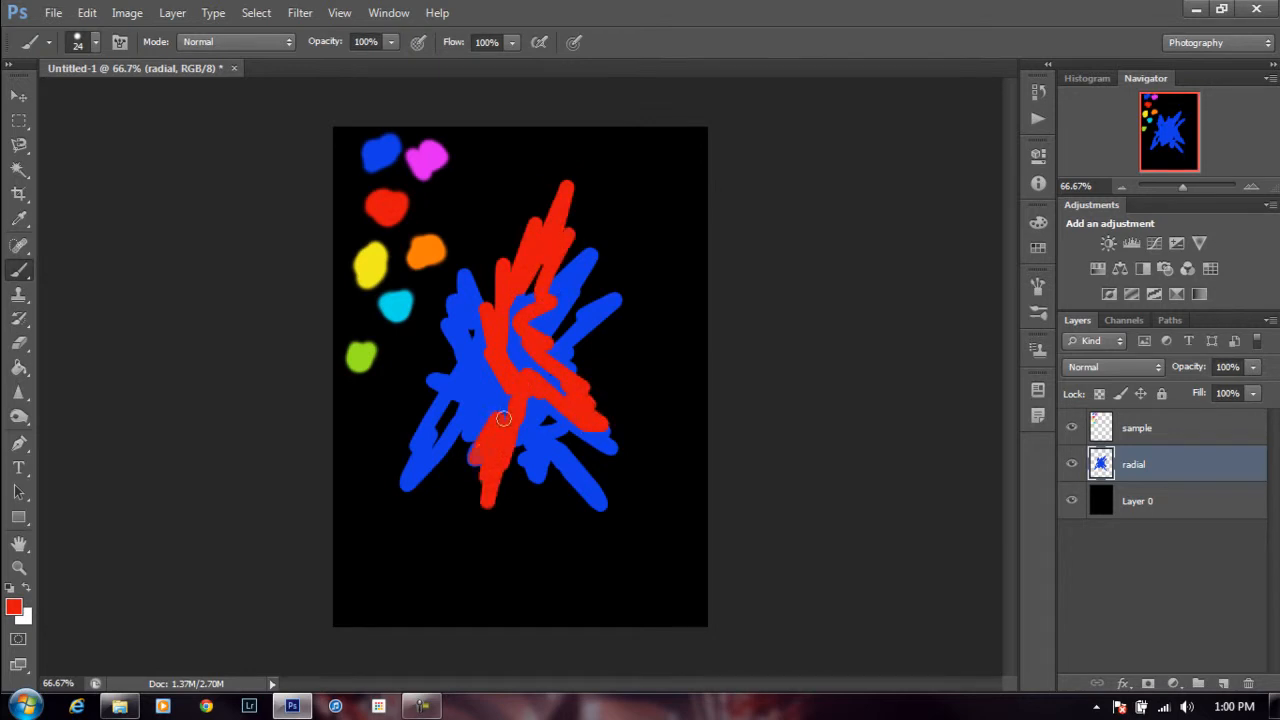
mouse_move(497, 394)
mouse_down()
mouse_move(414, 406)
mouse_move(471, 383)
mouse_move(499, 388)
mouse_move(460, 374)
mouse_move(434, 330)
mouse_move(483, 375)
mouse_move(429, 268)
mouse_move(474, 326)
mouse_move(476, 275)
mouse_move(483, 304)
mouse_move(497, 264)
mouse_move(503, 291)
mouse_move(543, 260)
mouse_move(535, 299)
mouse_move(566, 302)
mouse_move(547, 340)
mouse_move(614, 376)
mouse_move(596, 384)
mouse_move(607, 401)
mouse_move(554, 390)
mouse_move(586, 452)
mouse_move(559, 438)
mouse_move(555, 498)
mouse_move(522, 428)
mouse_up()
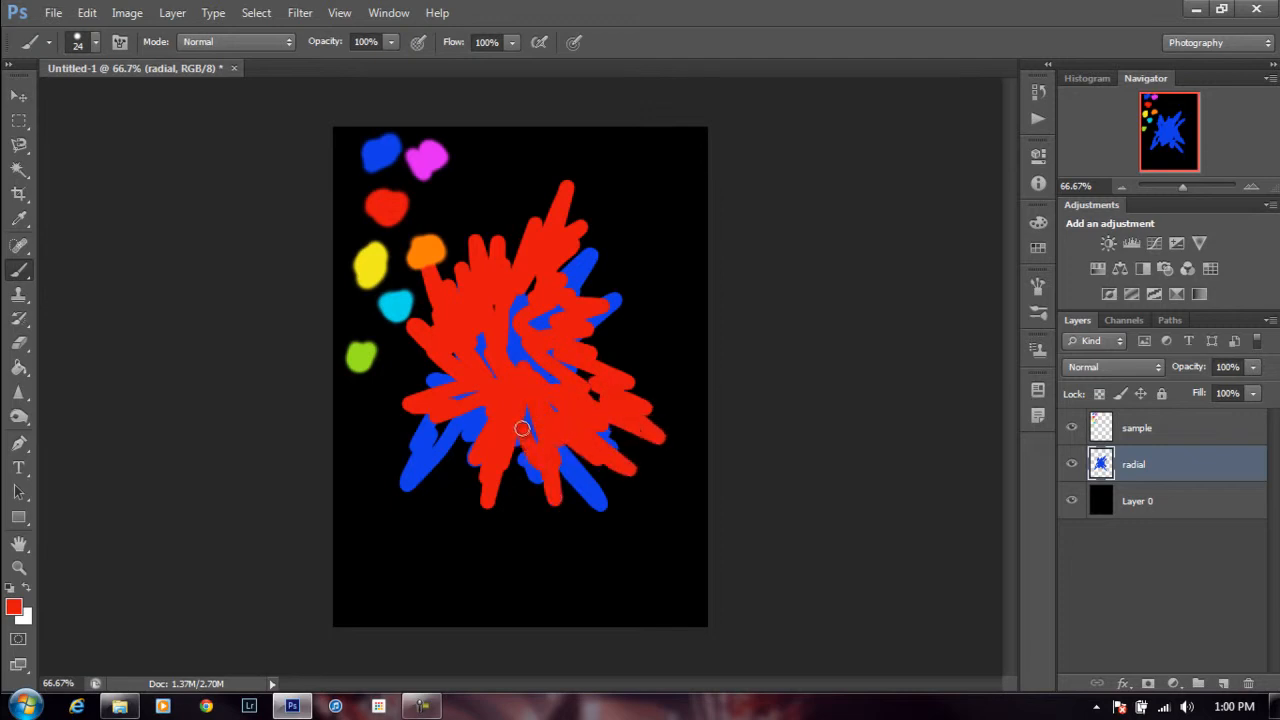
drag(476, 486, 430, 536)
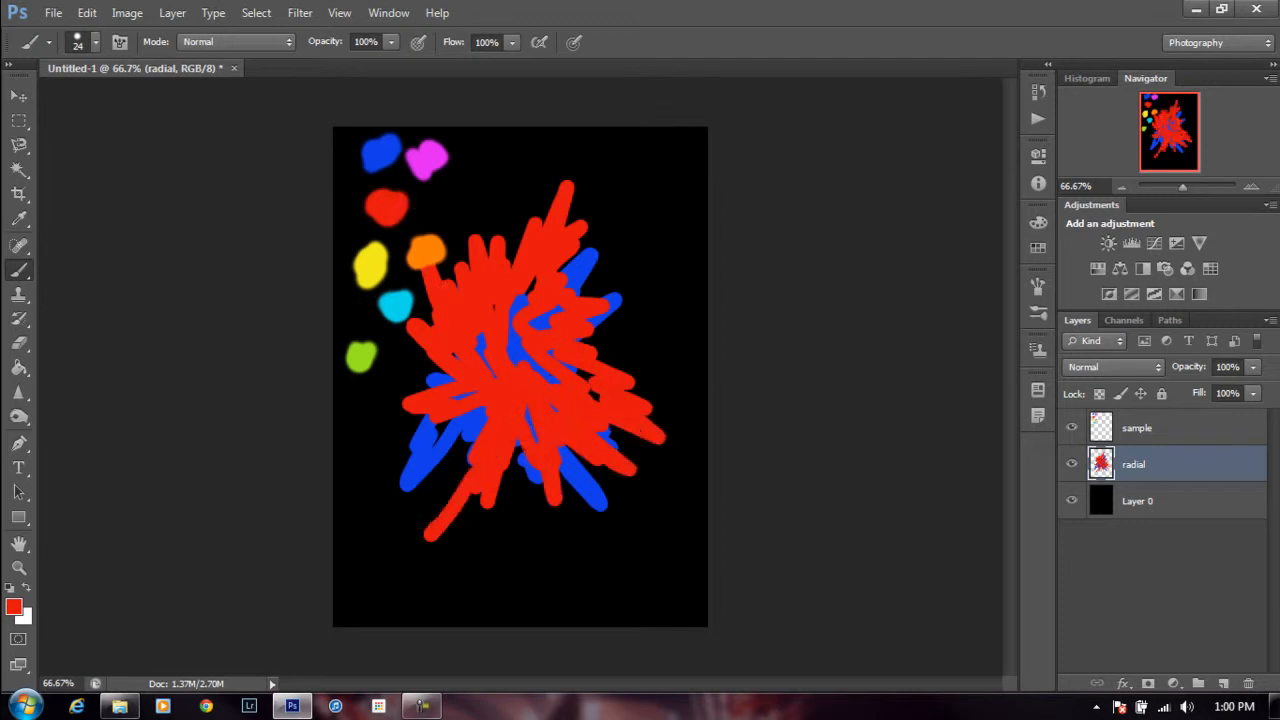
- Sample the magenta spot and brush magenta strokes radiating from the centre in all directions over the red and blue ones
click(18, 219)
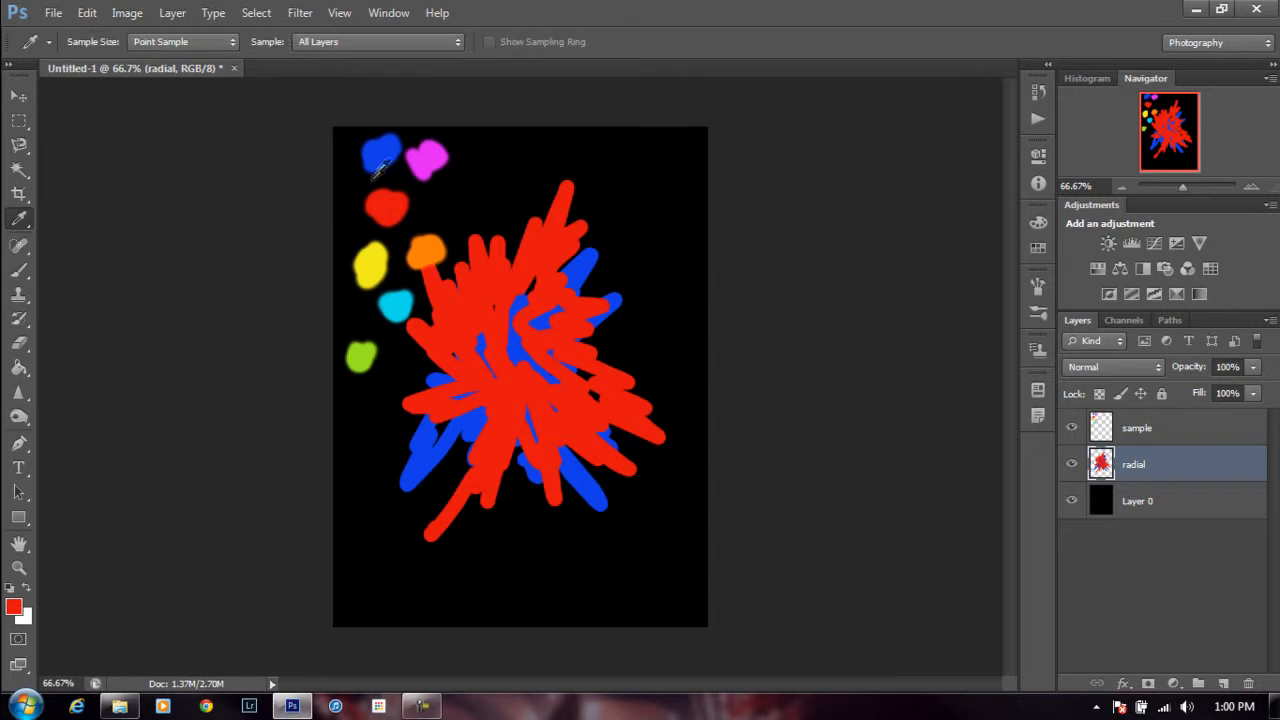
click(436, 152)
click(18, 270)
click(516, 358)
shift+click(620, 217)
drag(516, 358, 498, 242)
mouse_move(505, 311)
mouse_down()
mouse_move(534, 177)
mouse_move(527, 300)
mouse_up()
mouse_move(514, 358)
mouse_down()
mouse_move(466, 305)
mouse_move(404, 287)
mouse_up()
mouse_move(417, 340)
mouse_down()
mouse_move(460, 313)
mouse_move(439, 355)
mouse_move(465, 369)
mouse_move(502, 355)
mouse_move(464, 441)
mouse_move(475, 441)
mouse_move(421, 512)
mouse_move(471, 392)
mouse_move(521, 344)
mouse_move(546, 447)
mouse_move(511, 401)
mouse_move(507, 460)
mouse_move(577, 461)
mouse_move(640, 501)
mouse_move(588, 434)
mouse_move(620, 408)
mouse_move(547, 400)
mouse_move(598, 373)
mouse_move(566, 360)
mouse_move(580, 326)
mouse_move(467, 383)
mouse_move(479, 350)
mouse_move(467, 280)
mouse_move(484, 262)
mouse_move(470, 214)
mouse_up()
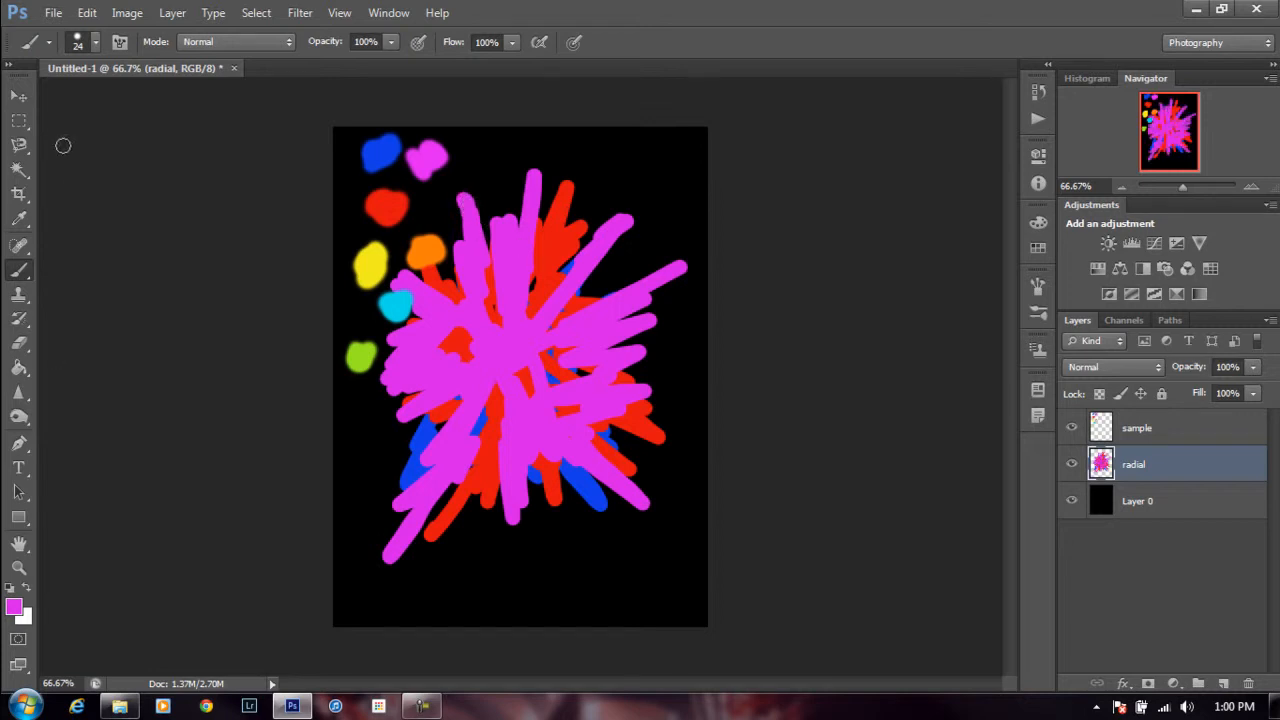
- Sample the orange spot and brush long orange strokes radiating from the centre all around, over the magenta ones
click(18, 219)
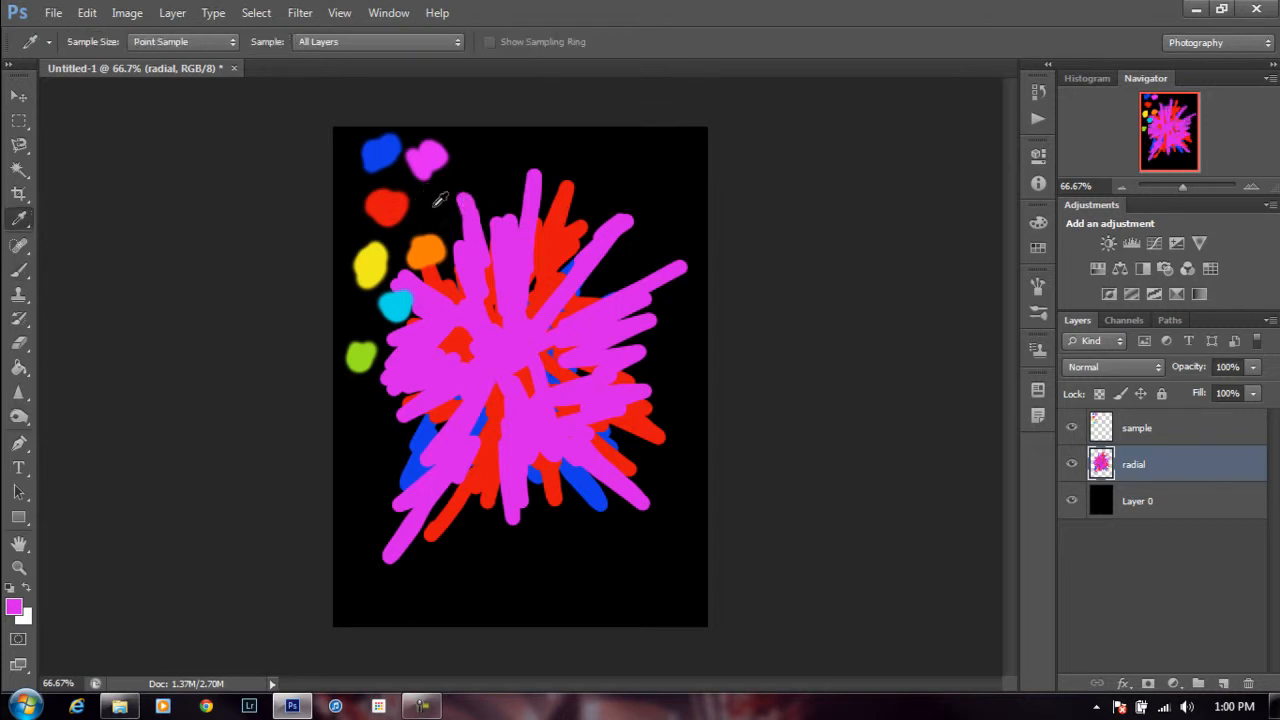
click(447, 245)
click(20, 271)
mouse_move(522, 359)
mouse_down()
mouse_move(605, 224)
mouse_move(565, 257)
mouse_move(525, 331)
mouse_move(499, 249)
mouse_move(518, 242)
mouse_move(539, 176)
mouse_move(510, 278)
mouse_move(559, 160)
mouse_move(506, 345)
mouse_move(420, 307)
mouse_move(382, 268)
mouse_move(426, 277)
mouse_move(423, 245)
mouse_move(462, 297)
mouse_move(463, 270)
mouse_move(503, 322)
mouse_move(463, 395)
mouse_move(422, 426)
mouse_move(476, 351)
mouse_move(396, 371)
mouse_move(464, 368)
mouse_up()
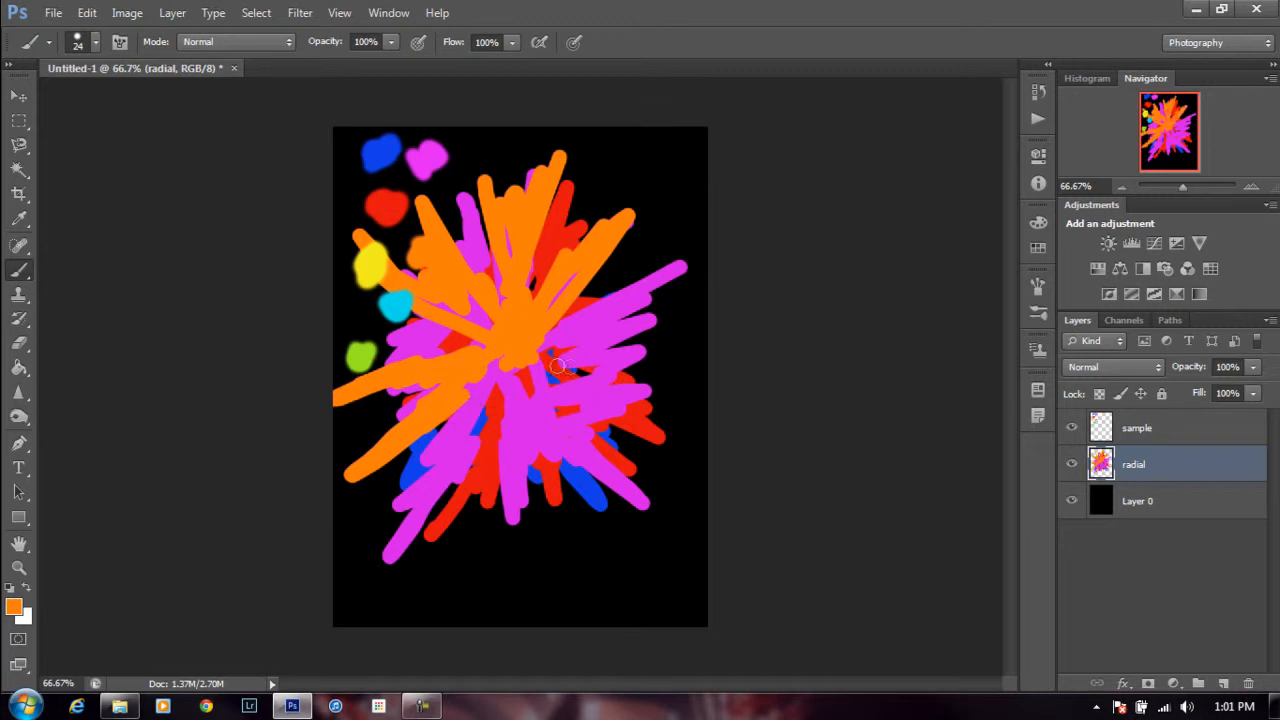
mouse_move(508, 355)
mouse_down()
mouse_move(486, 550)
mouse_move(479, 403)
mouse_move(492, 481)
mouse_move(509, 418)
mouse_move(530, 465)
mouse_up()
mouse_move(573, 573)
mouse_down()
mouse_move(536, 517)
mouse_move(525, 412)
mouse_move(612, 512)
mouse_move(532, 406)
mouse_move(533, 378)
mouse_move(588, 392)
mouse_move(665, 445)
mouse_move(650, 448)
mouse_up()
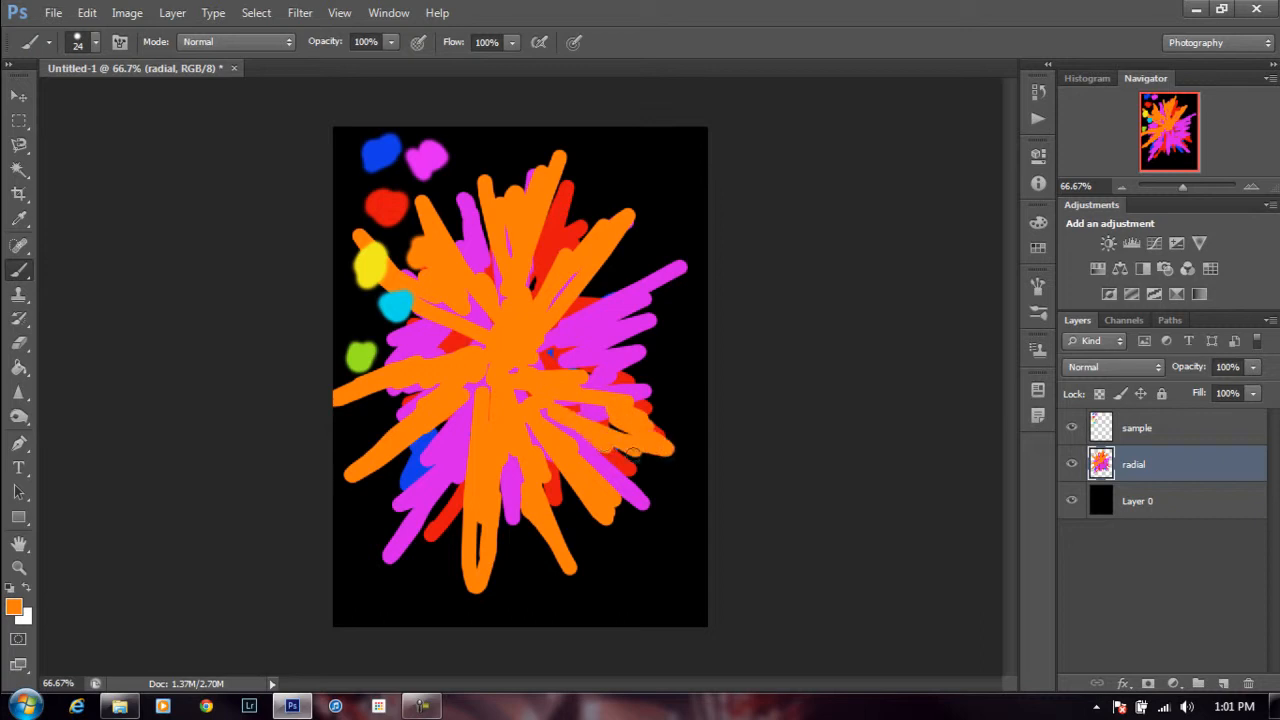
mouse_move(540, 360)
mouse_down()
mouse_move(649, 275)
mouse_move(544, 353)
mouse_move(675, 371)
mouse_up()
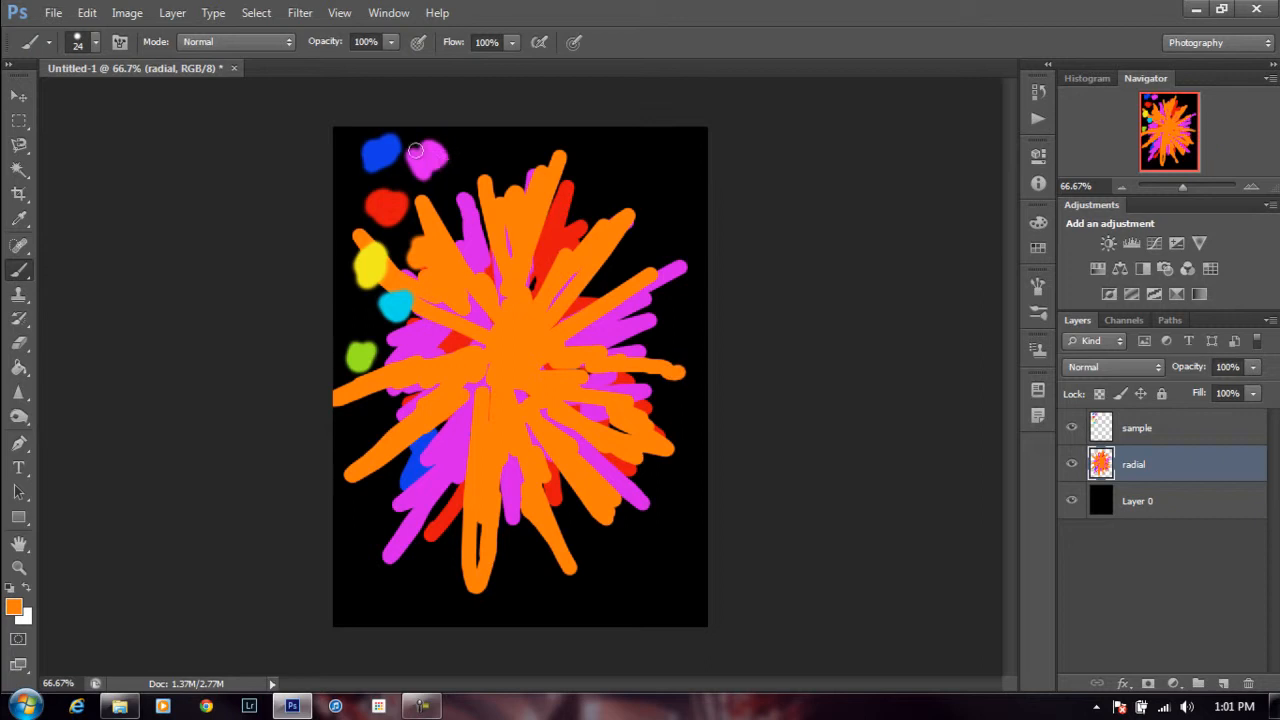
- Sample the green spot and brush long green strokes radiating from the centre in all directions over the orange ones
click(18, 218)
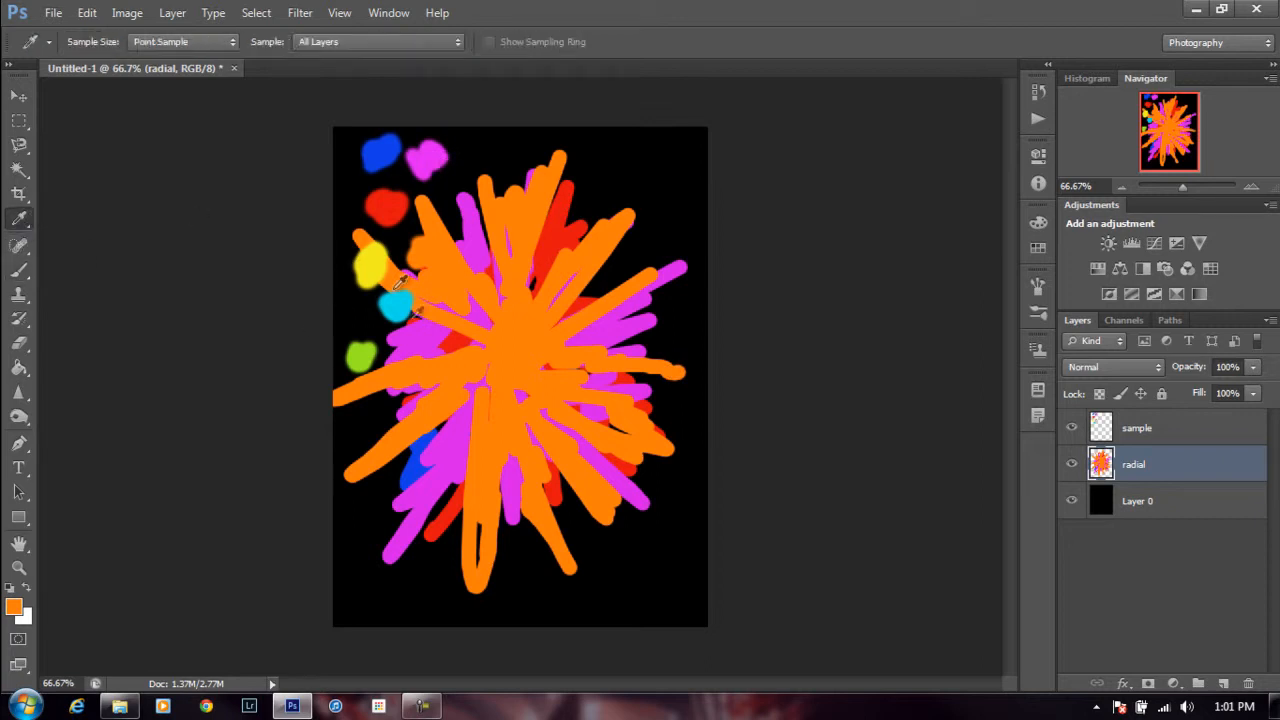
click(379, 265)
click(397, 305)
click(22, 270)
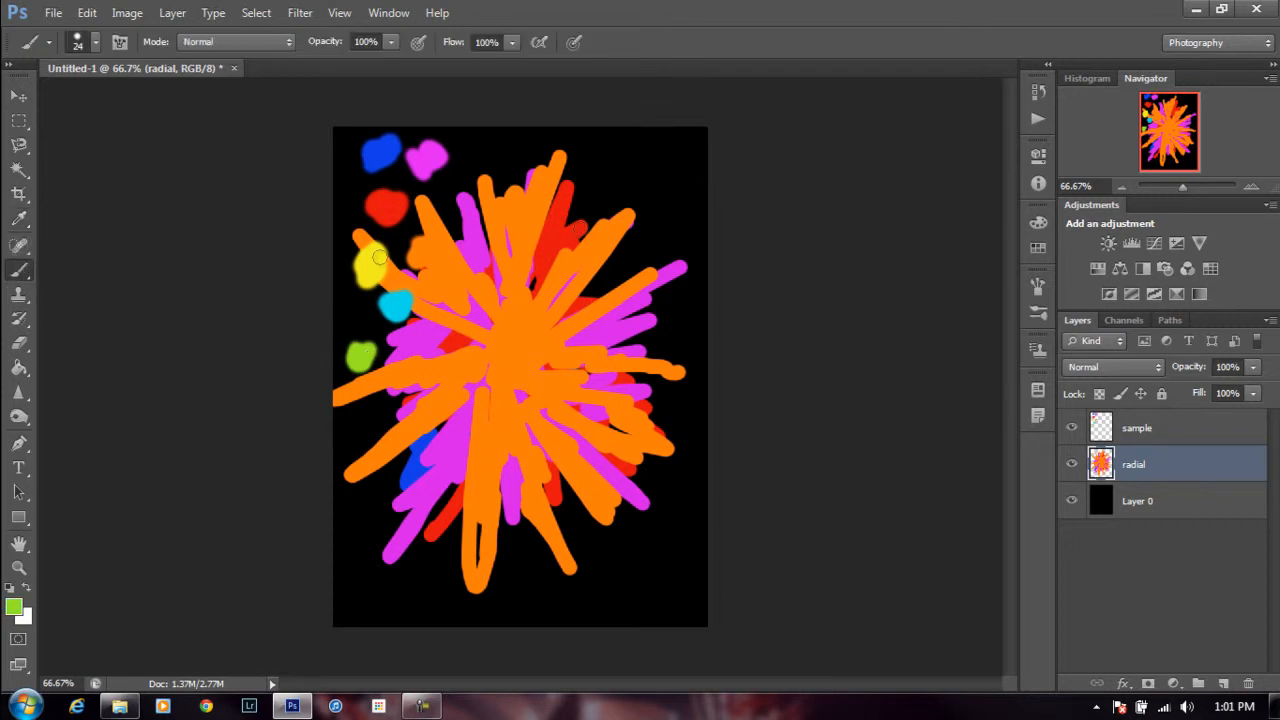
mouse_move(495, 345)
mouse_down()
mouse_move(650, 232)
mouse_move(541, 320)
mouse_move(556, 162)
mouse_up()
mouse_move(514, 287)
mouse_down()
mouse_move(490, 150)
mouse_move(459, 127)
mouse_move(484, 270)
mouse_move(510, 323)
mouse_move(451, 248)
mouse_move(448, 270)
mouse_move(513, 352)
mouse_move(443, 363)
mouse_move(459, 352)
mouse_move(385, 331)
mouse_move(507, 351)
mouse_move(410, 497)
mouse_move(499, 365)
mouse_move(345, 432)
mouse_move(442, 377)
mouse_move(485, 376)
mouse_move(527, 541)
mouse_move(496, 483)
mouse_move(476, 488)
mouse_move(468, 530)
mouse_move(515, 398)
mouse_move(598, 505)
mouse_move(550, 404)
mouse_move(518, 390)
mouse_move(648, 417)
mouse_move(543, 375)
mouse_move(665, 317)
mouse_move(588, 339)
mouse_move(622, 308)
mouse_move(604, 196)
mouse_move(577, 154)
mouse_up()
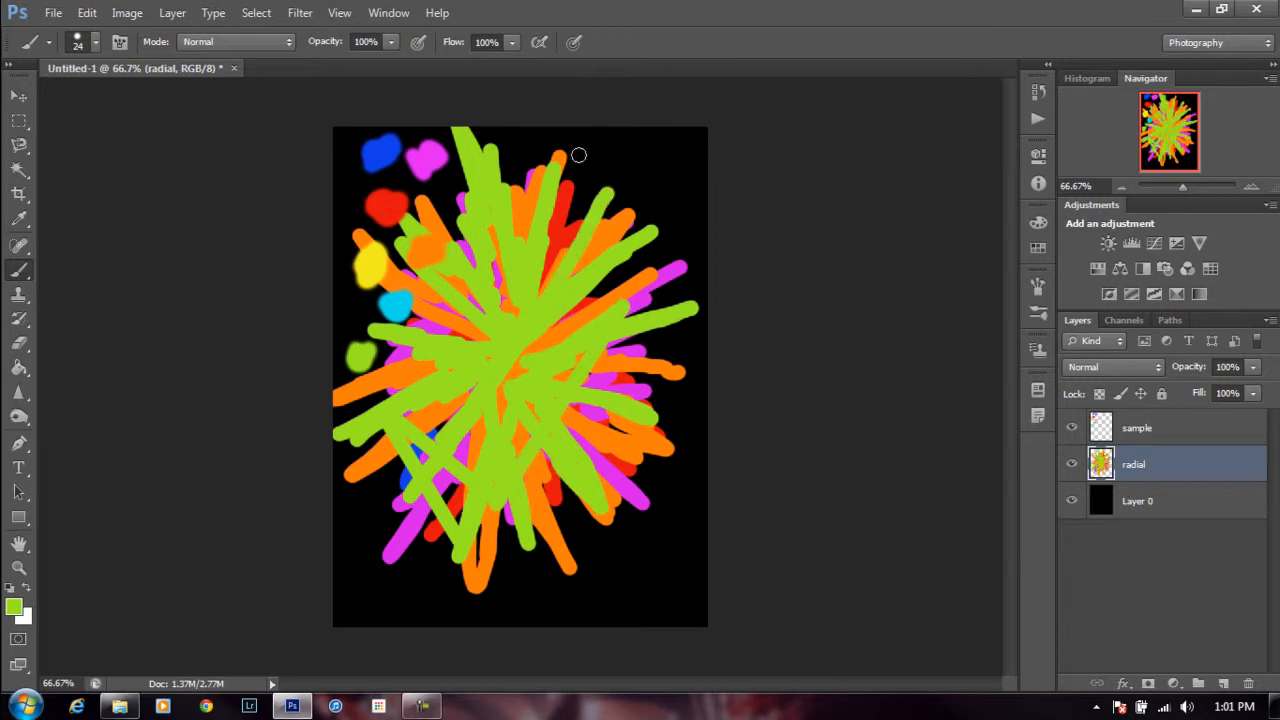
- Brush short green dabs around the outer edge of the burst, between the tips of the rays
drag(660, 247, 683, 232)
click(650, 262)
click(648, 486)
click(570, 531)
click(431, 550)
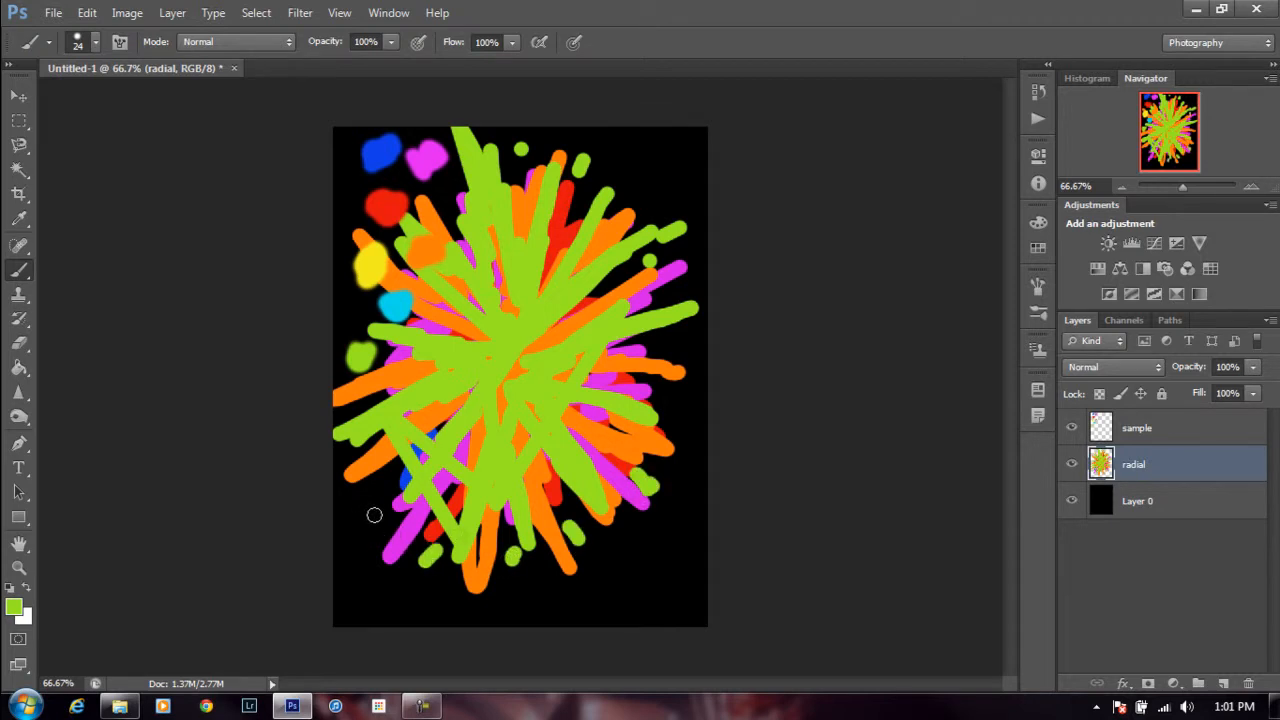
drag(378, 474, 356, 467)
click(379, 509)
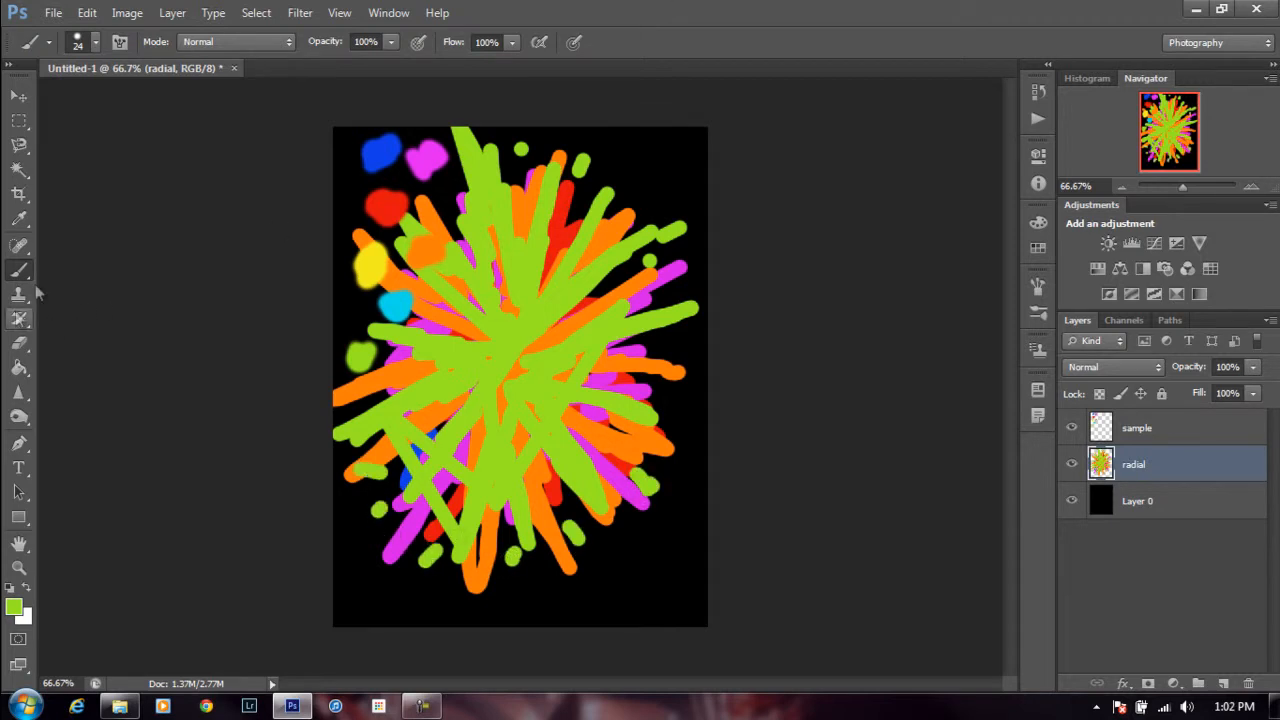
- Sample the cyan spot and brush long cyan strokes radiating from the centre over the green ones
click(19, 219)
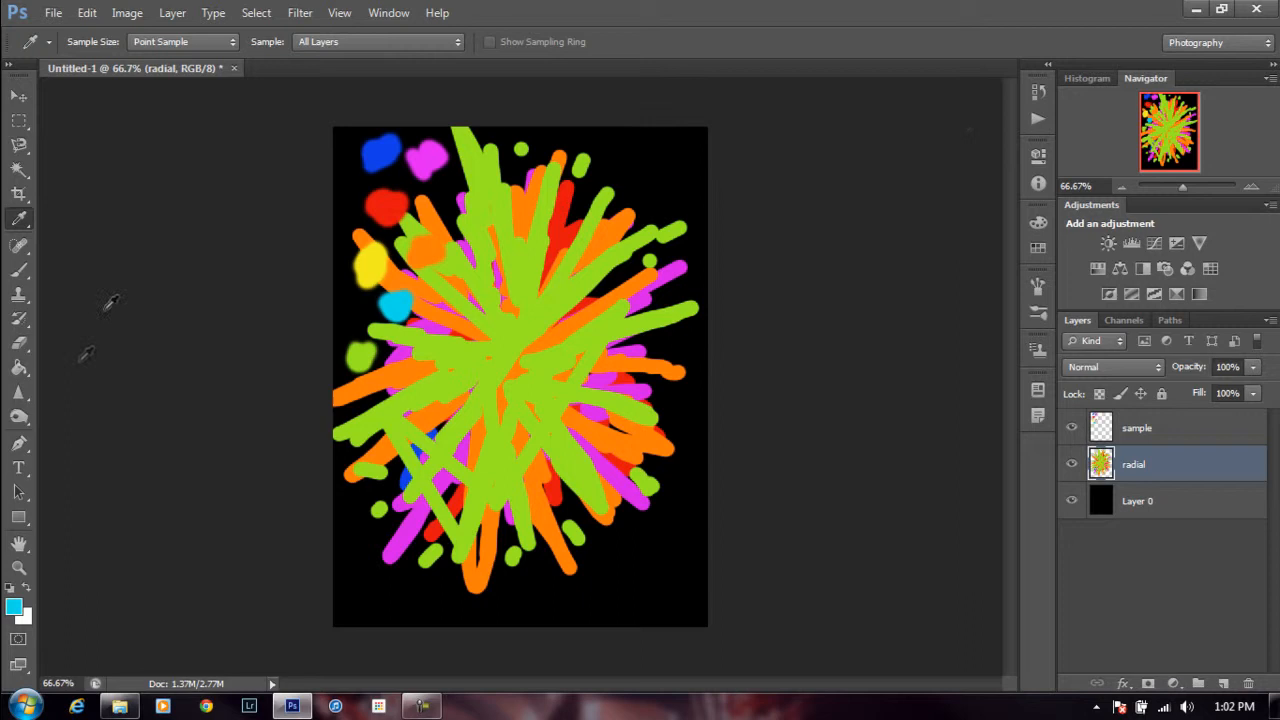
click(19, 270)
mouse_move(512, 357)
mouse_down()
mouse_move(648, 205)
mouse_move(557, 351)
mouse_move(512, 352)
mouse_up()
mouse_move(538, 205)
mouse_down()
mouse_move(527, 318)
mouse_move(505, 328)
mouse_move(445, 316)
mouse_move(472, 349)
mouse_move(372, 316)
mouse_move(500, 344)
mouse_move(464, 420)
mouse_up()
mouse_move(421, 490)
mouse_down()
mouse_move(458, 425)
mouse_move(516, 268)
mouse_move(531, 361)
mouse_move(516, 383)
mouse_move(575, 527)
mouse_move(495, 380)
mouse_move(521, 613)
mouse_move(518, 442)
mouse_move(495, 369)
mouse_move(631, 426)
mouse_move(473, 364)
mouse_move(452, 379)
mouse_move(397, 328)
mouse_up()
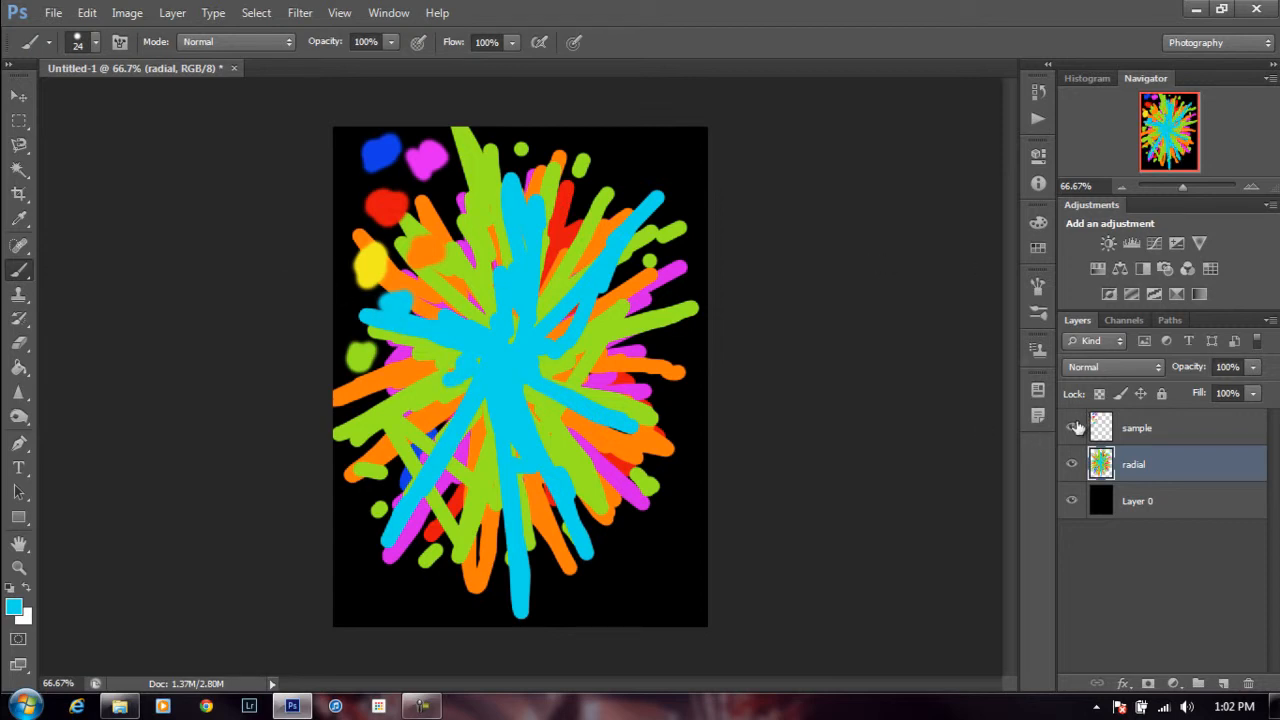
- Hide the sample layer and brush cyan dabs around the burst's outer edge, plus extra cyan rays on its left half
click(1072, 428)
drag(617, 169, 630, 182)
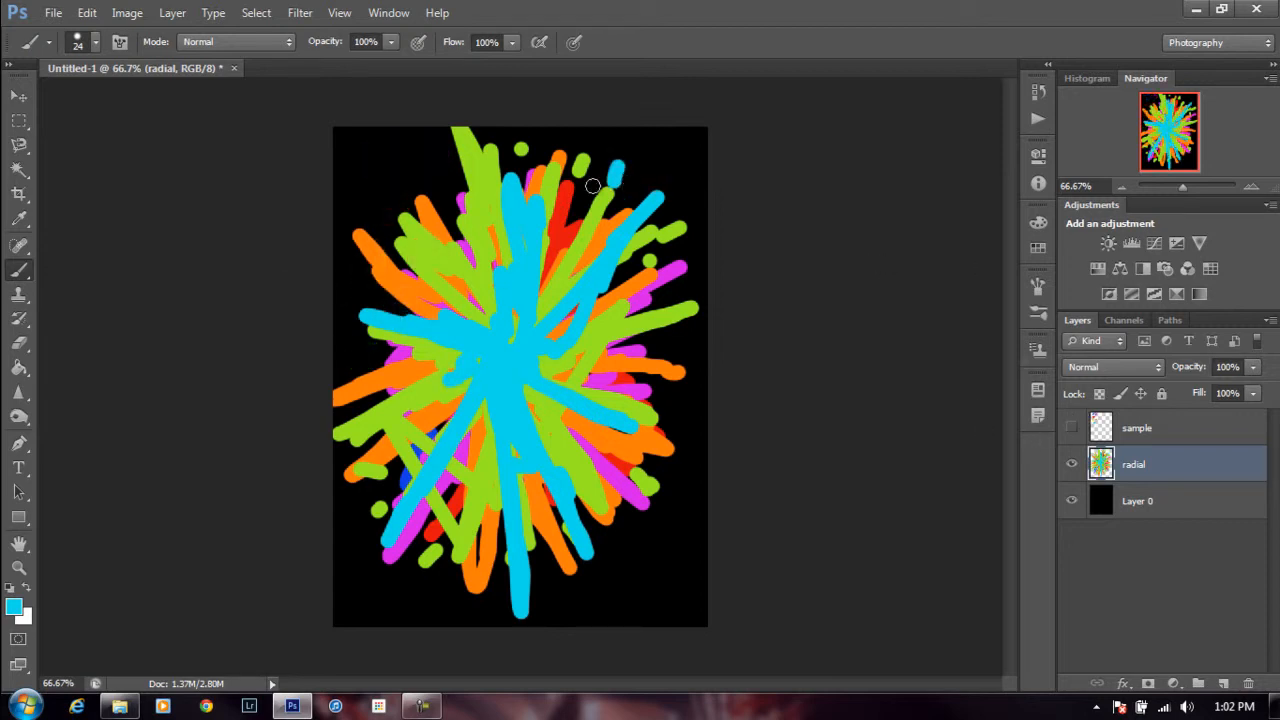
mouse_move(447, 180)
mouse_down()
mouse_move(456, 200)
mouse_move(410, 190)
mouse_up()
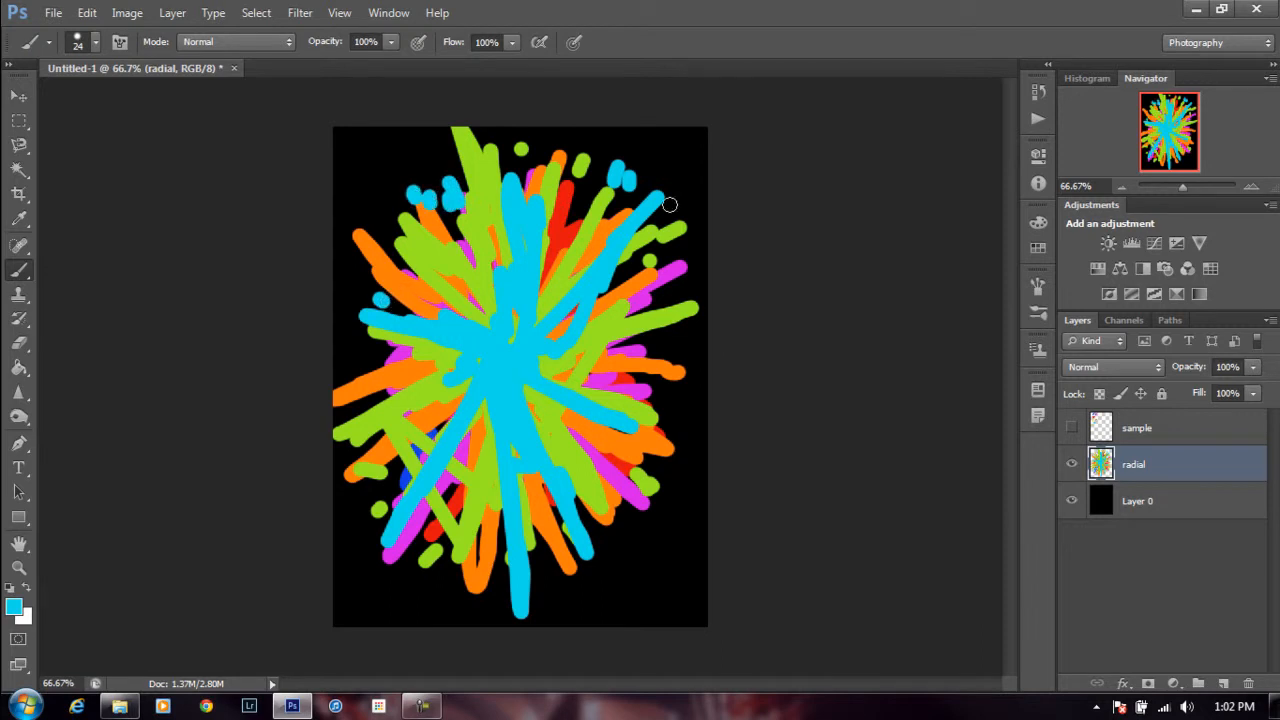
drag(359, 351, 368, 326)
drag(380, 494, 402, 479)
drag(467, 546, 453, 564)
mouse_move(590, 558)
mouse_down()
mouse_move(645, 515)
mouse_move(620, 540)
mouse_move(635, 522)
mouse_up()
drag(680, 423, 677, 402)
drag(675, 339, 688, 351)
drag(672, 297, 657, 294)
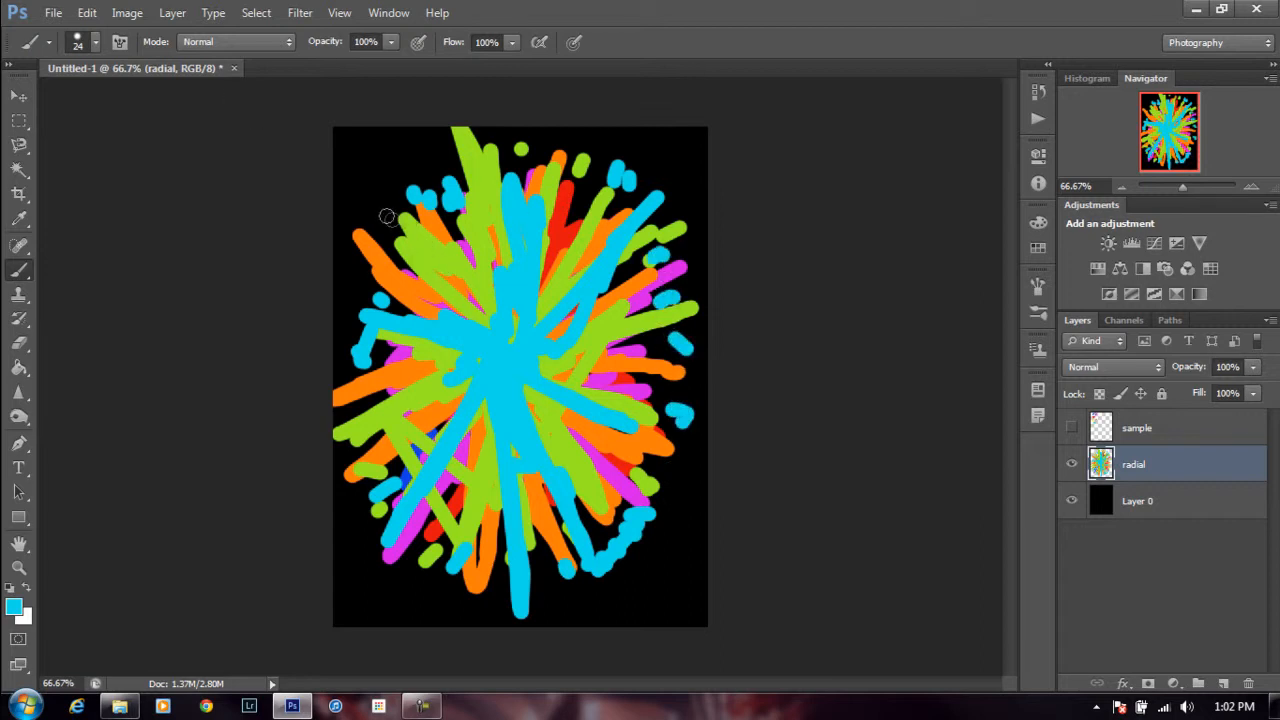
click(354, 451)
mouse_move(503, 337)
mouse_down()
mouse_move(440, 275)
mouse_move(419, 221)
mouse_up()
mouse_move(455, 376)
mouse_down()
mouse_move(362, 392)
mouse_move(398, 388)
mouse_up()
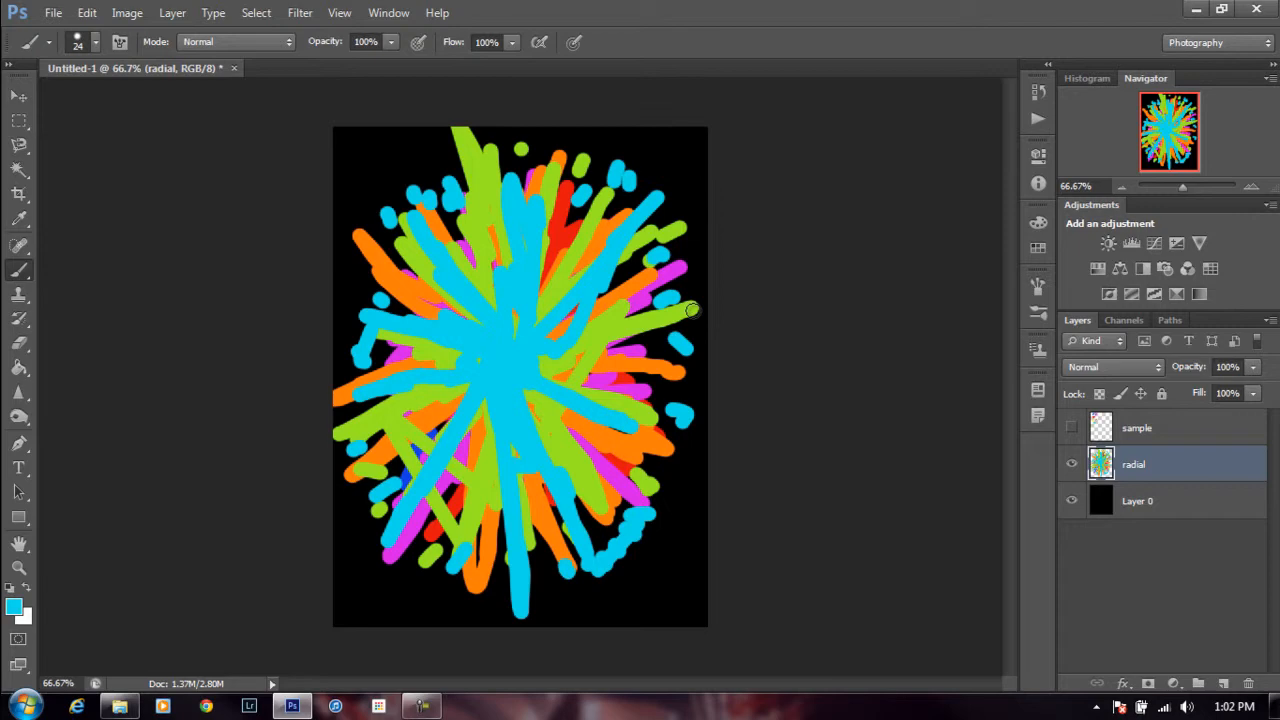
- Apply a Radial Blur to the radial layer with the Zoom method and Good quality, slightly increasing the amount
click(300, 12)
mouse_move(340, 12)
mouse_move(300, 12)
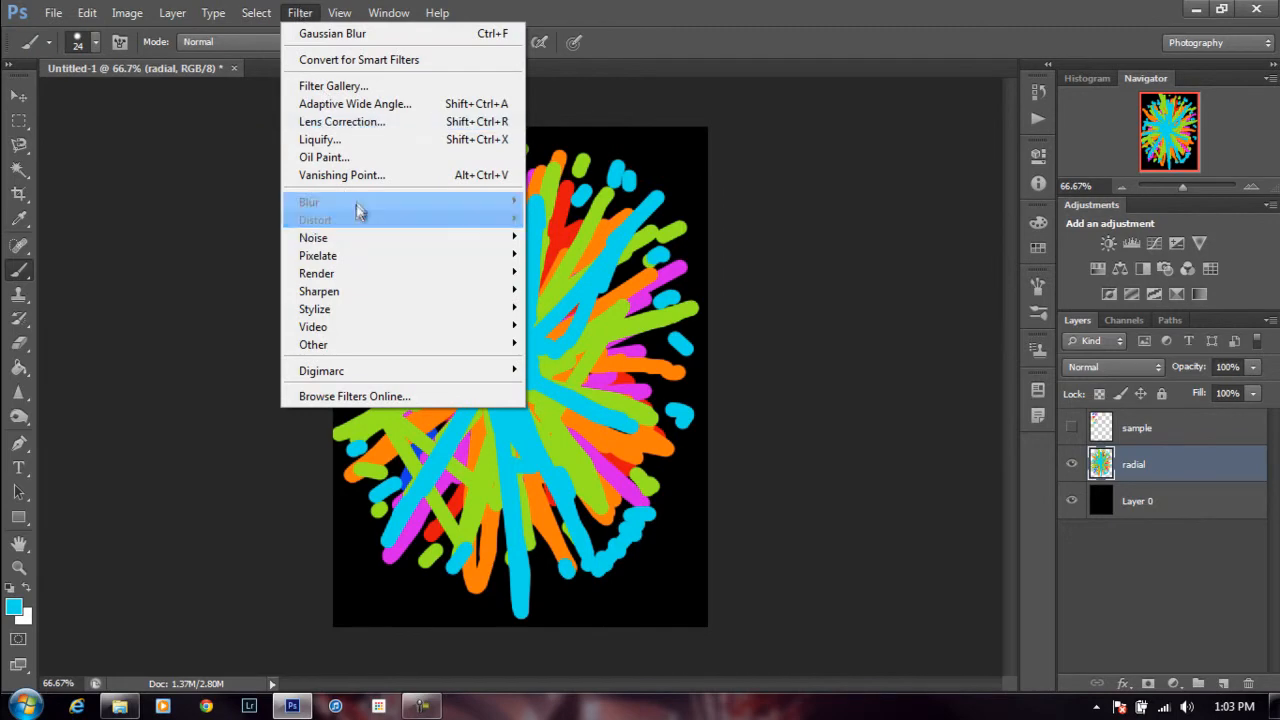
mouse_move(515, 210)
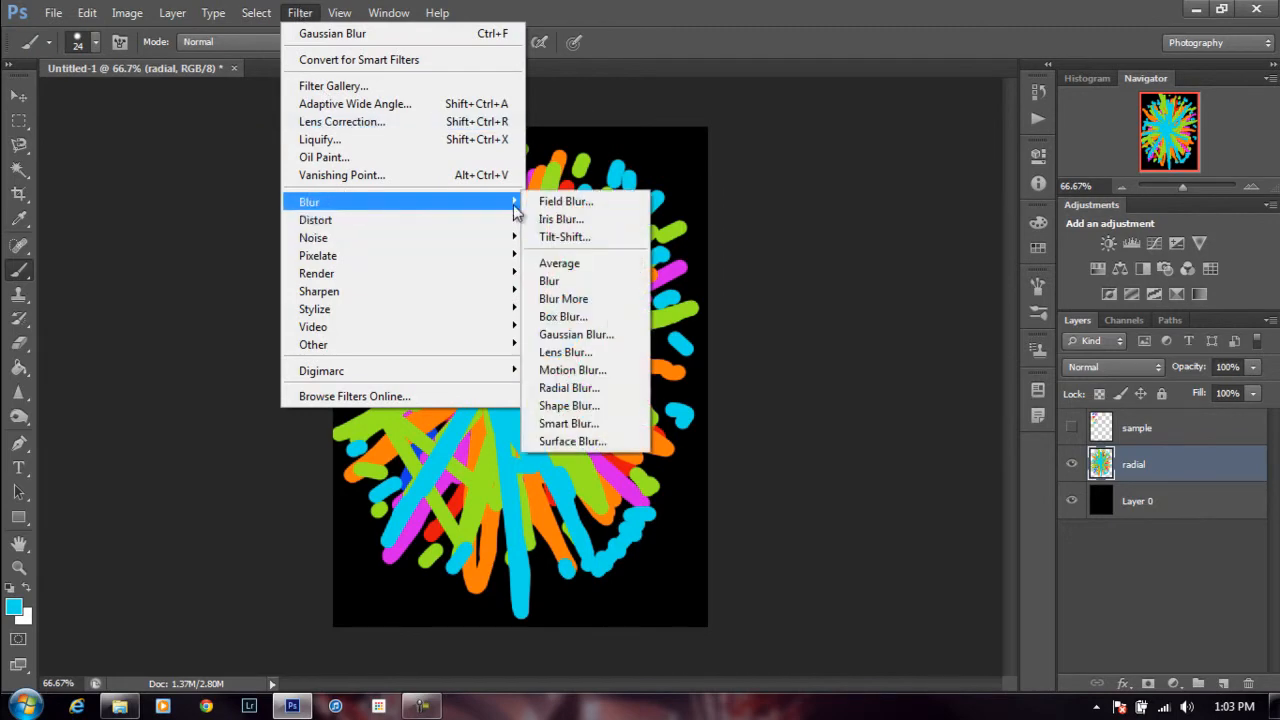
click(595, 390)
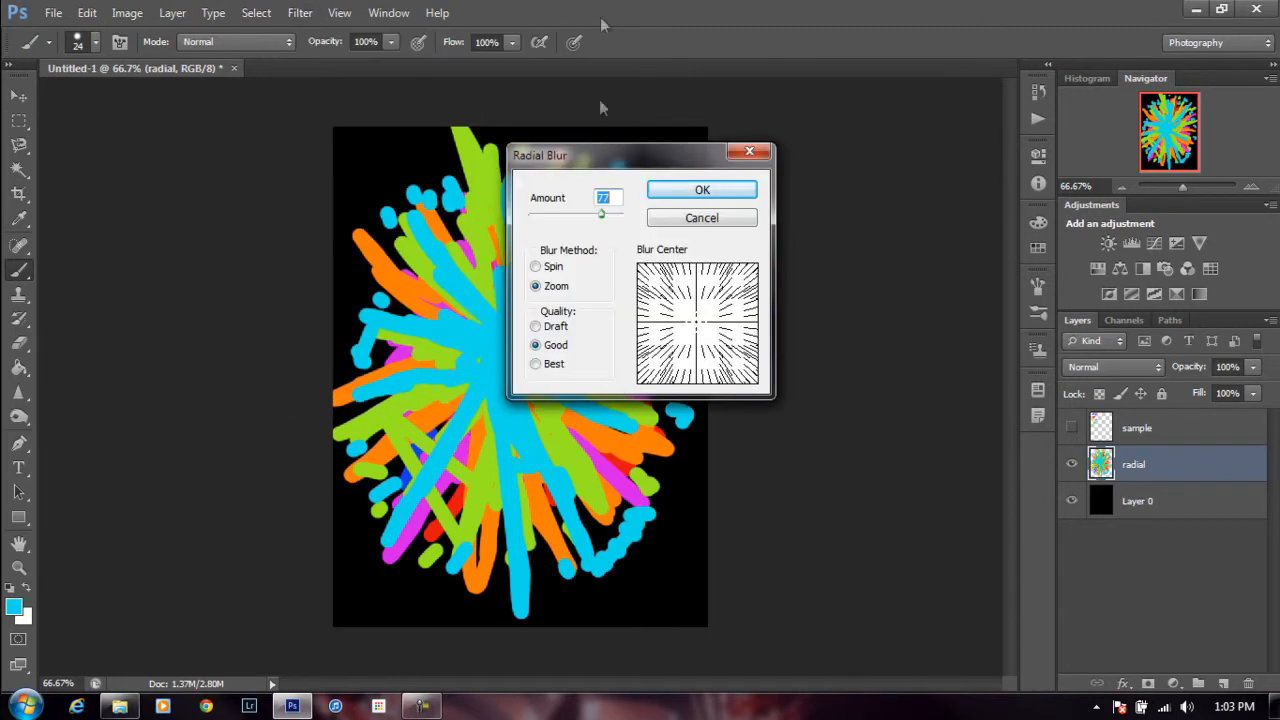
drag(608, 152, 644, 157)
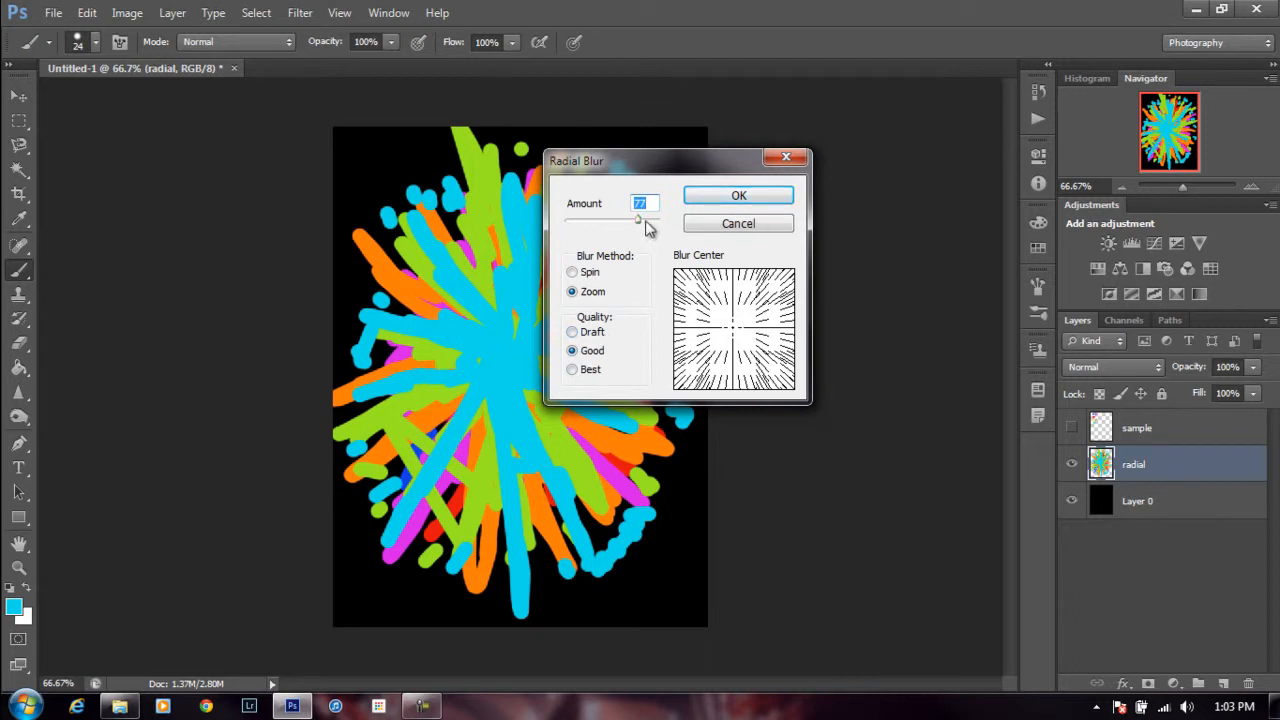
drag(638, 218, 641, 222)
click(746, 198)
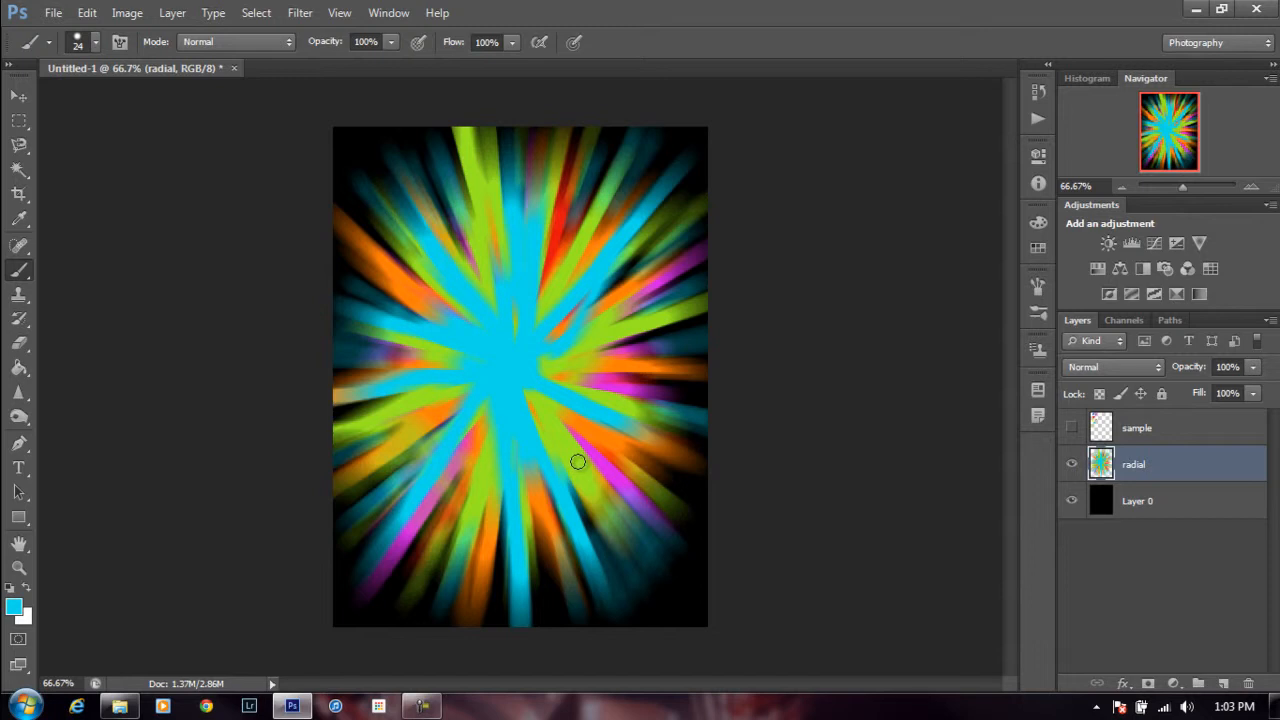
- Reapply the same Radial Blur to the radial layer three more times to stretch the rays to the canvas edges
key(ctrl)
key(ctrl+z)
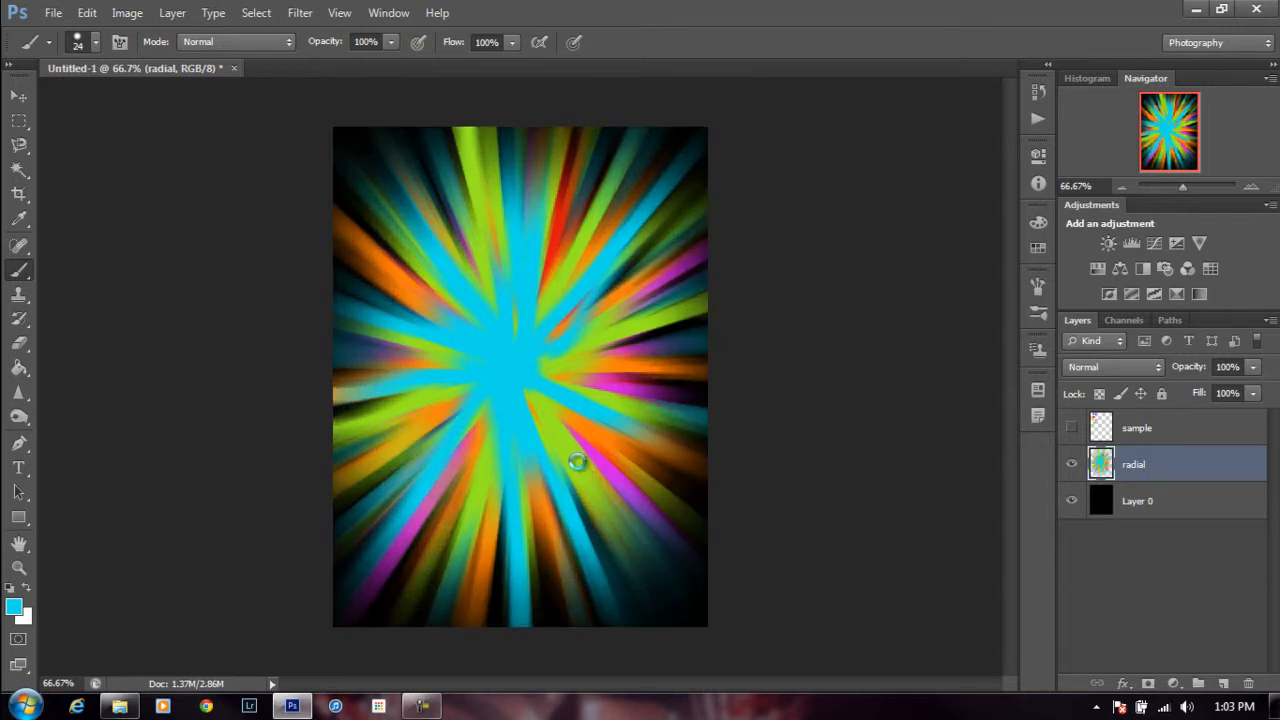
key(ctrl+z)
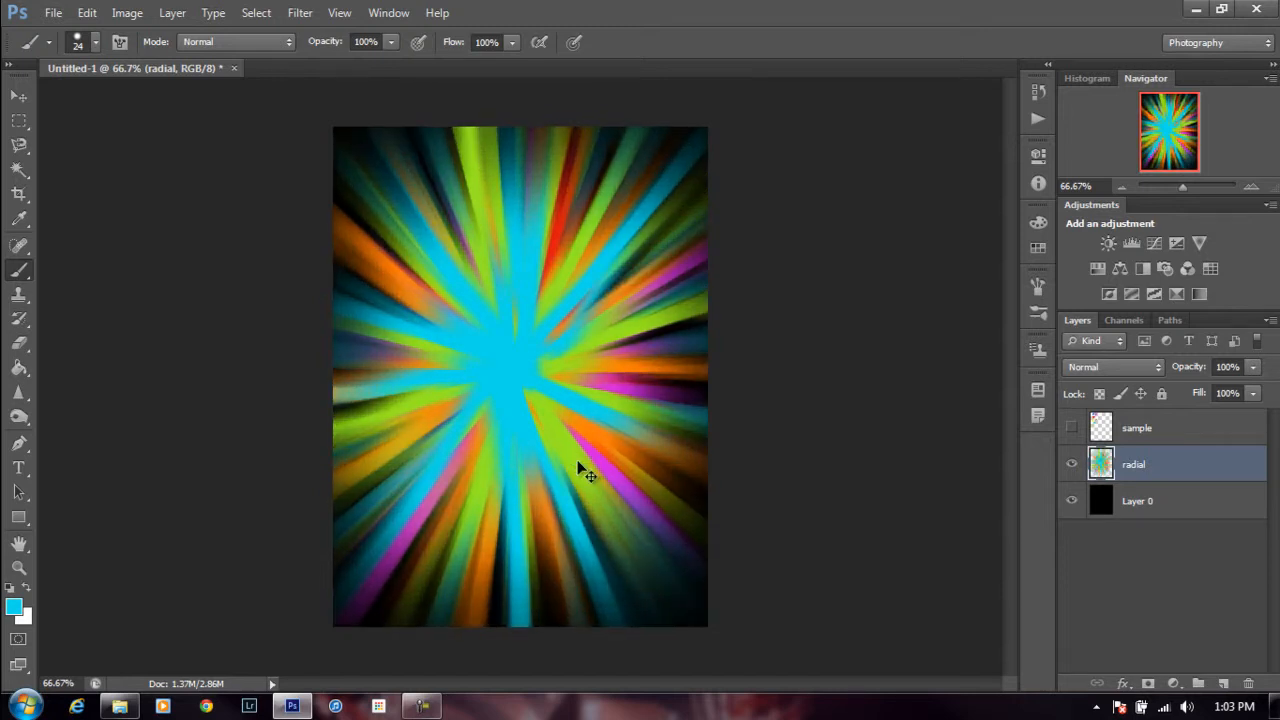
key(ctrl+z)
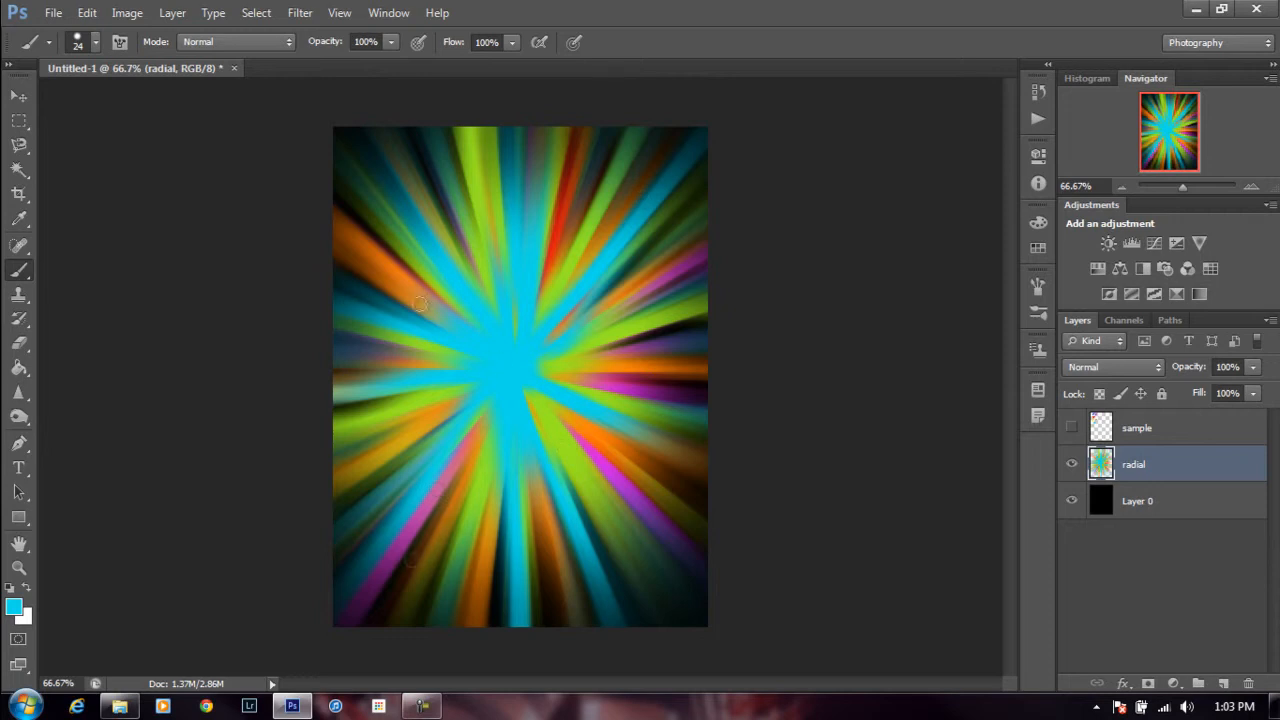
- Open the Android logo image from the TUBERTUTORIALS pictures folder as a separate document
click(122, 708)
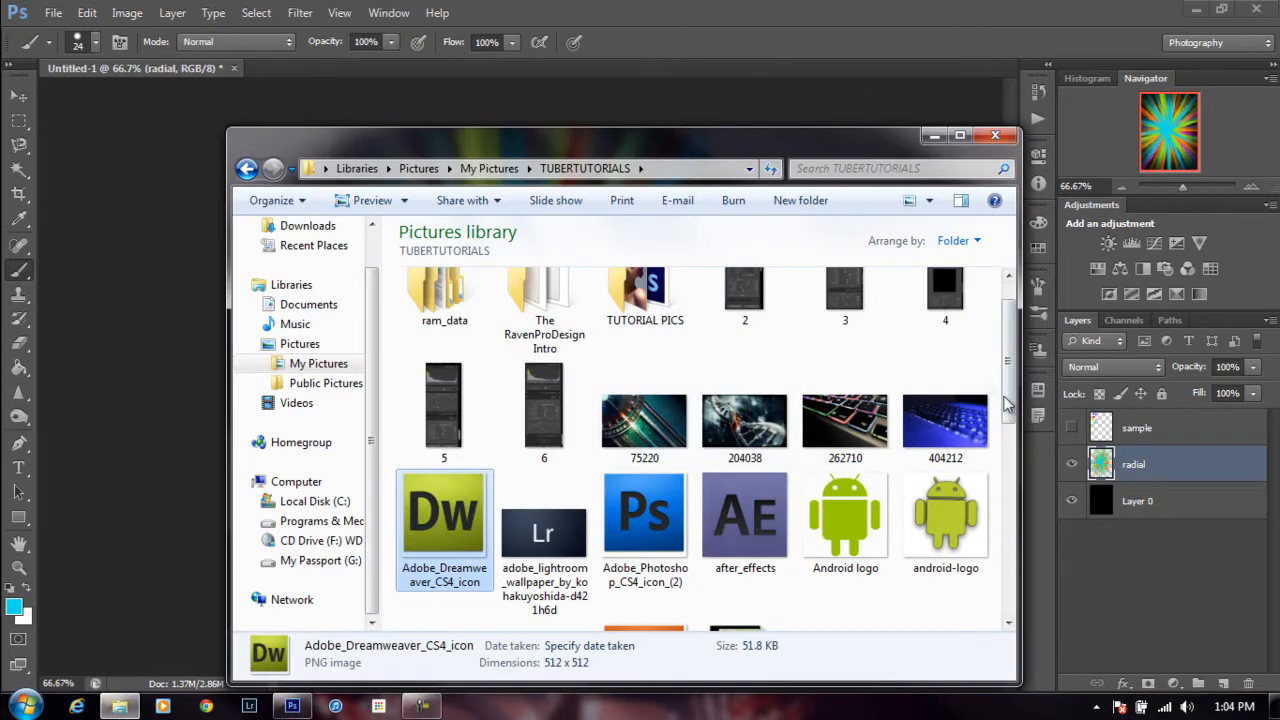
drag(1010, 400, 1006, 463)
drag(857, 330, 777, 74)
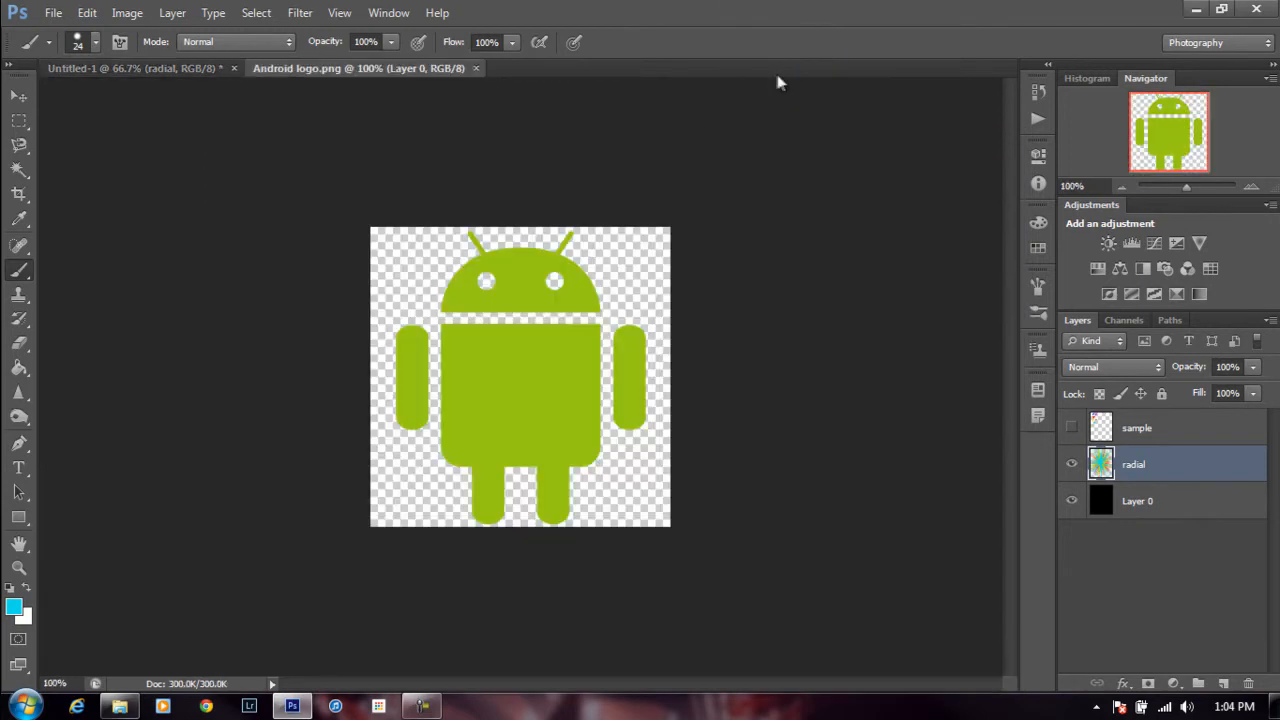
- Move the Android logo into the Untitled-1 document above the radial layer and position it at the burst's centre
click(18, 95)
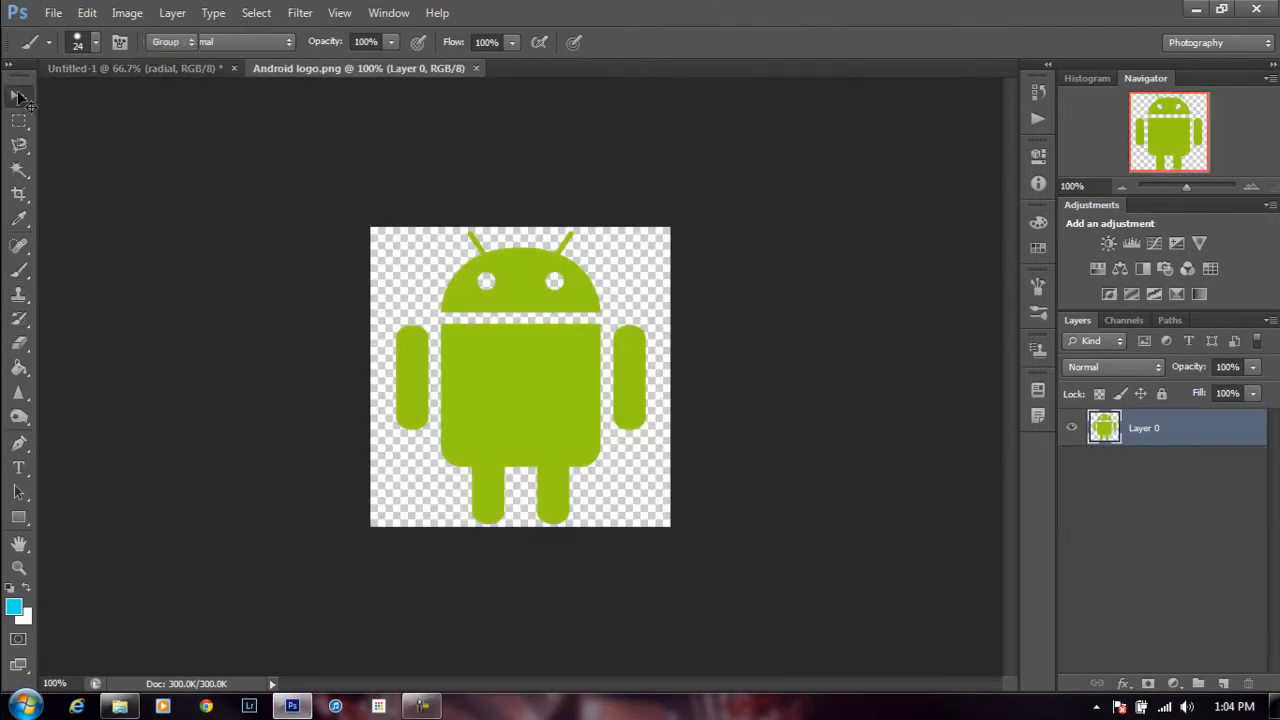
mouse_move(553, 390)
mouse_down()
mouse_move(452, 284)
mouse_move(215, 121)
mouse_up()
drag(434, 303, 536, 426)
drag(528, 352, 710, 596)
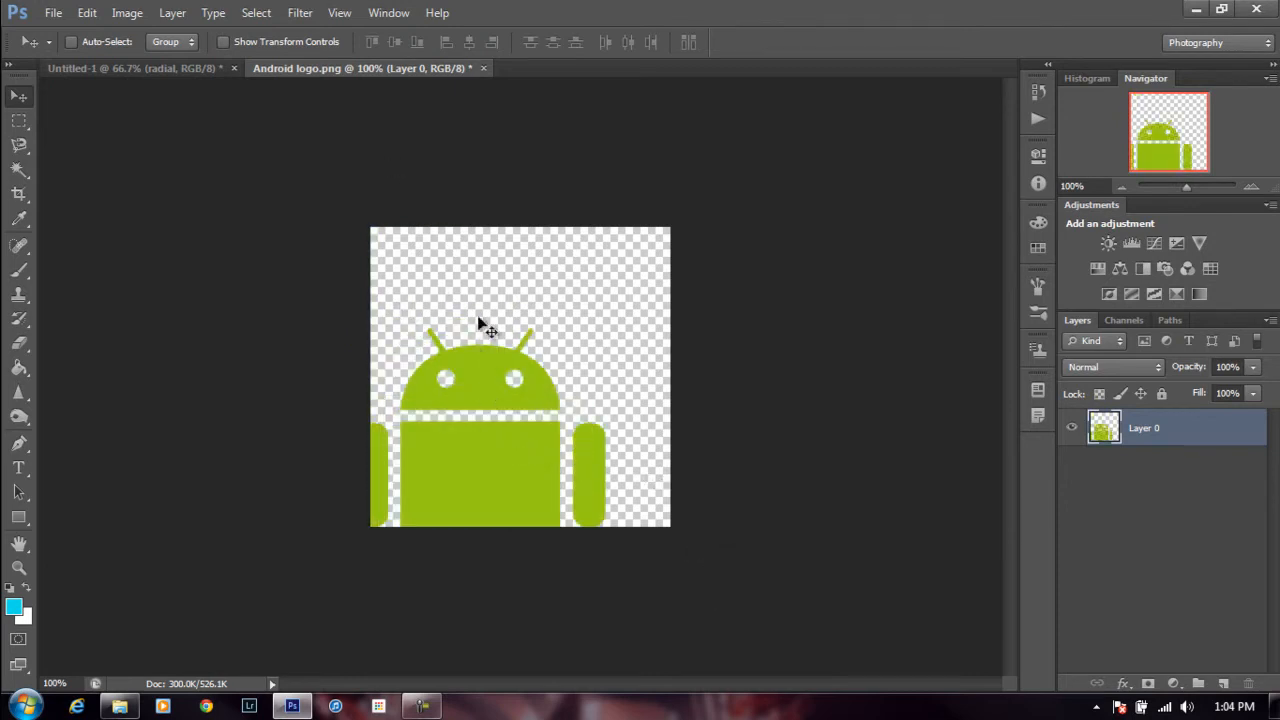
drag(514, 466, 544, 360)
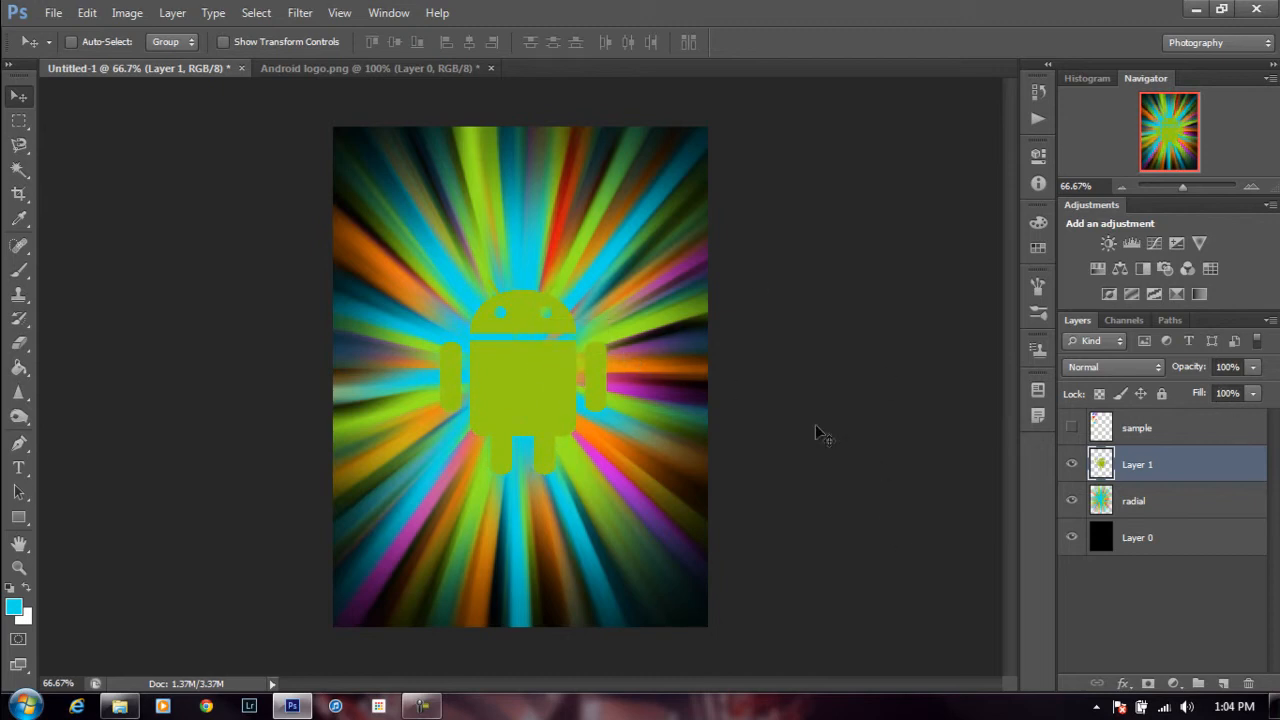
drag(534, 404, 531, 402)
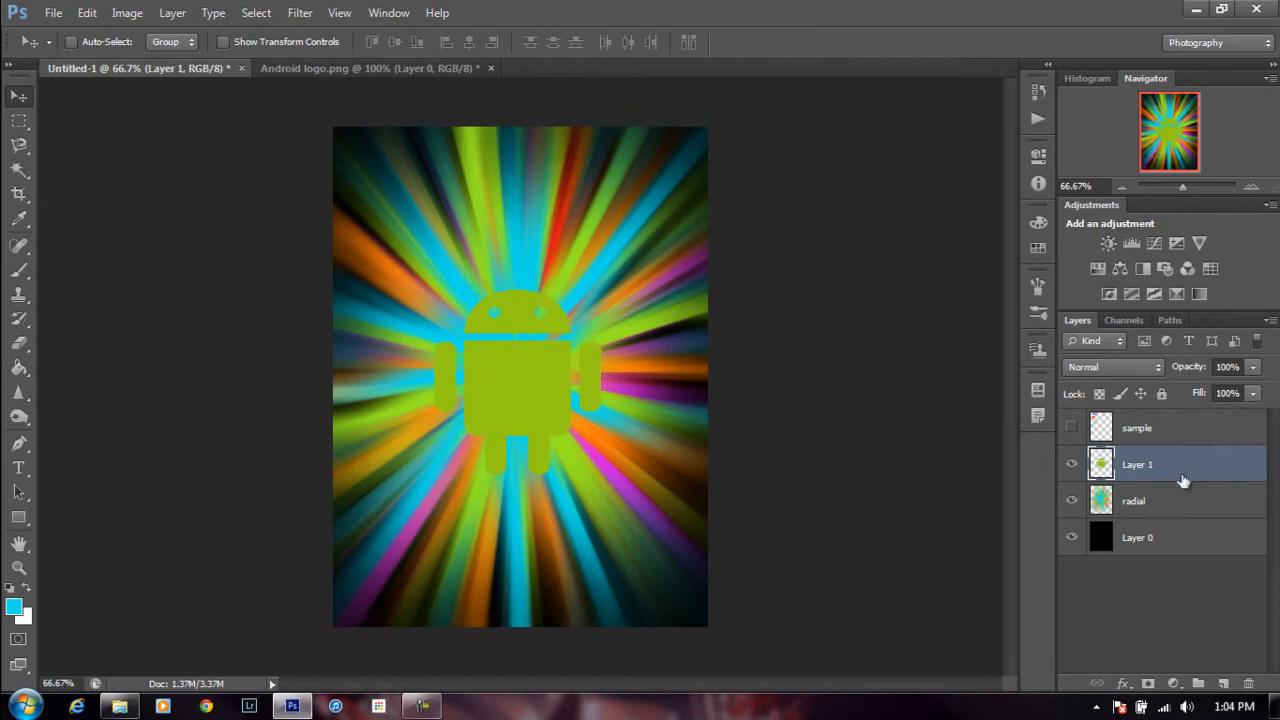
- Add a black outside Stroke to the Android logo's layer and increase its size to a bold outline
right_click(1217, 464)
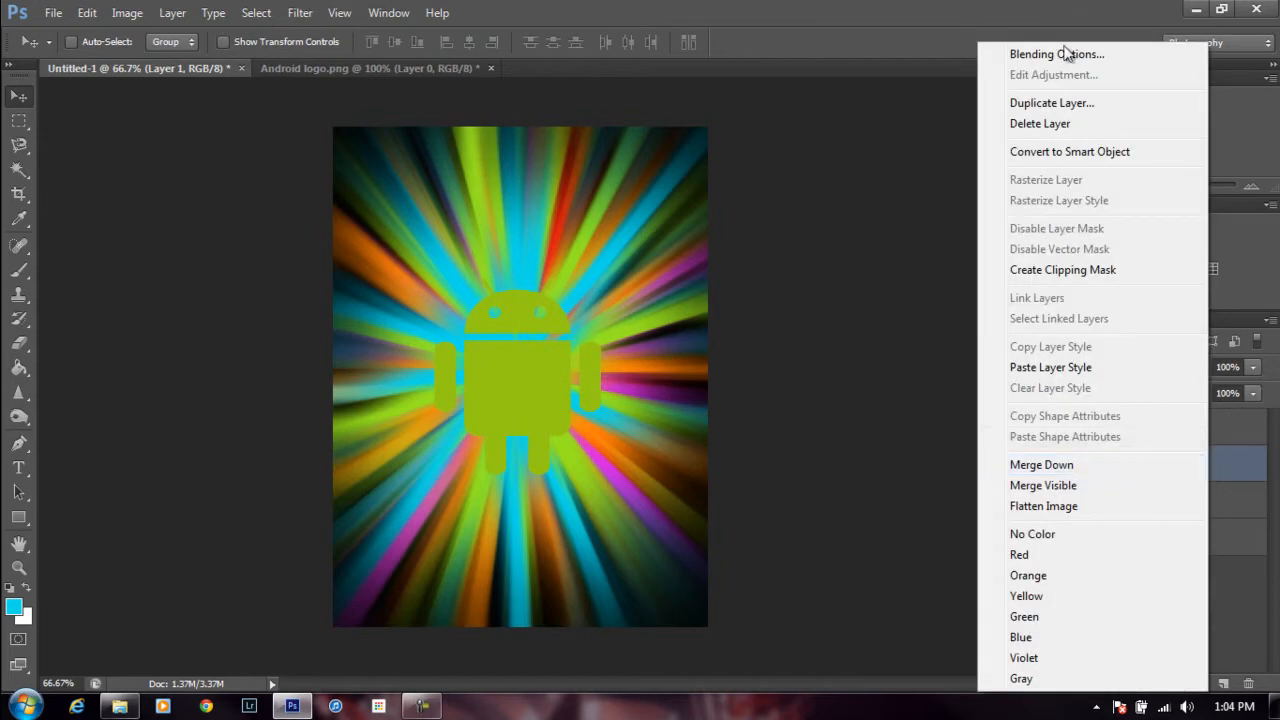
click(895, 147)
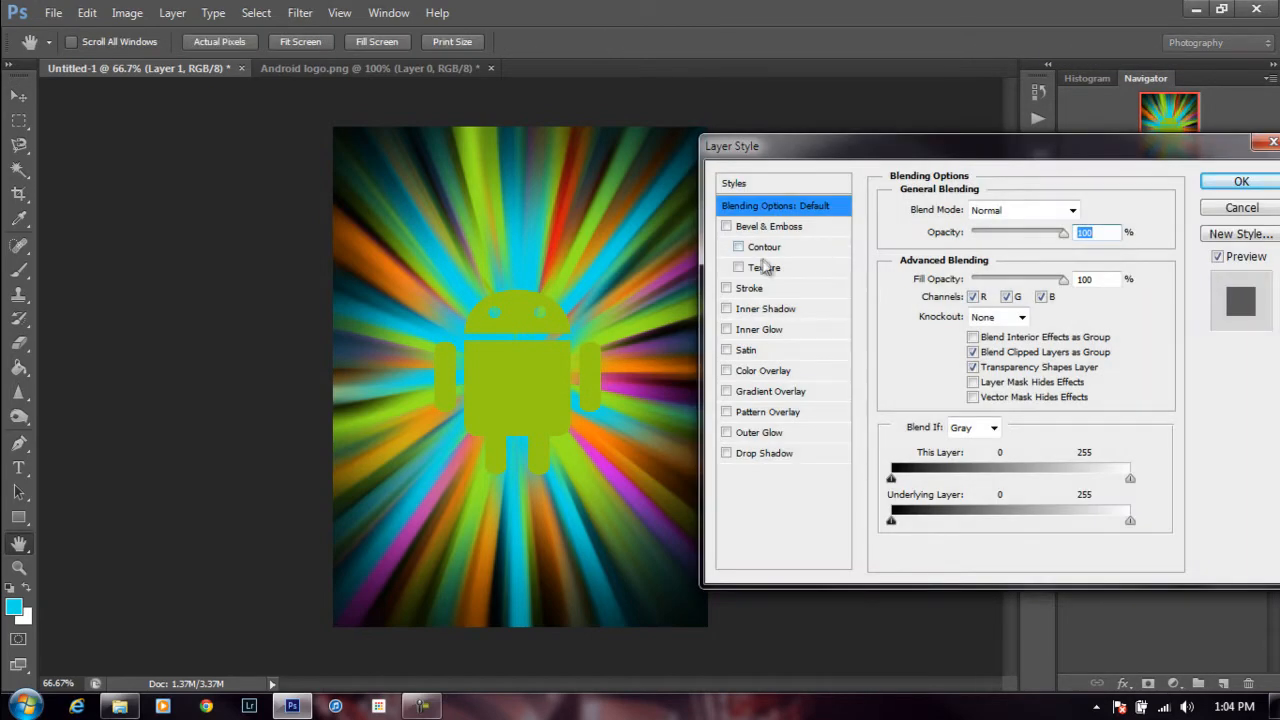
click(727, 288)
click(770, 290)
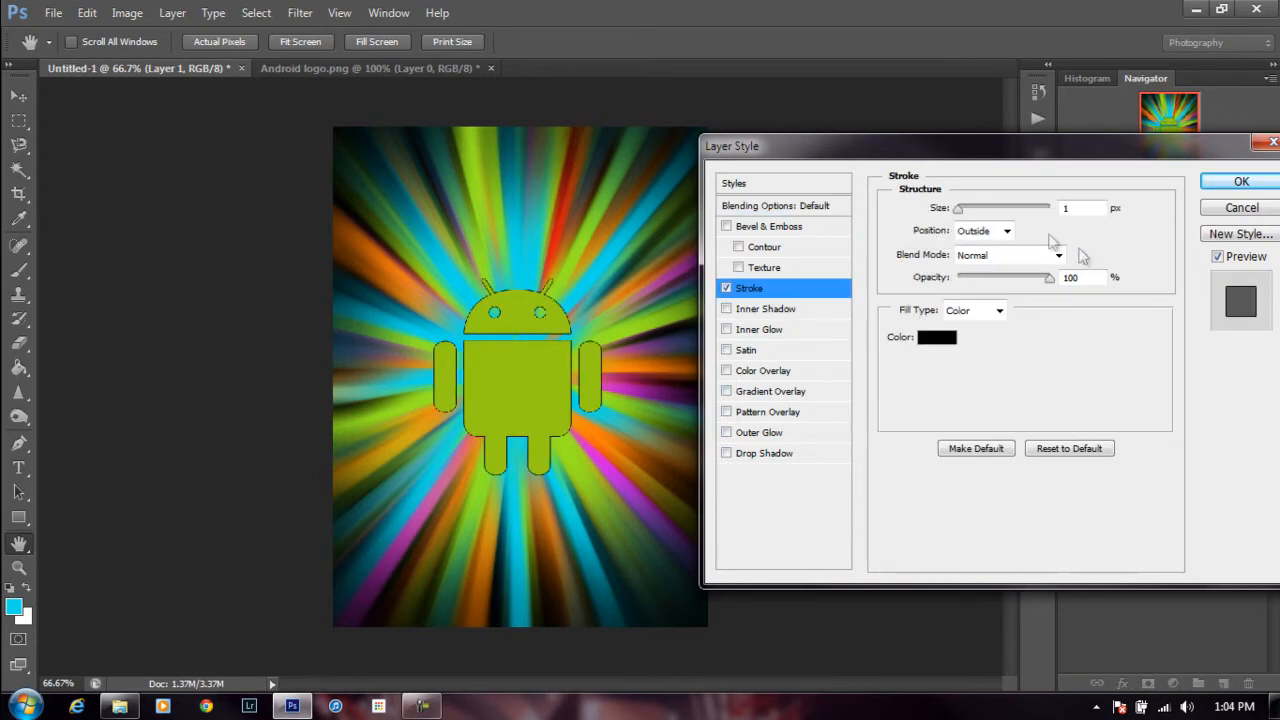
drag(957, 211, 961, 214)
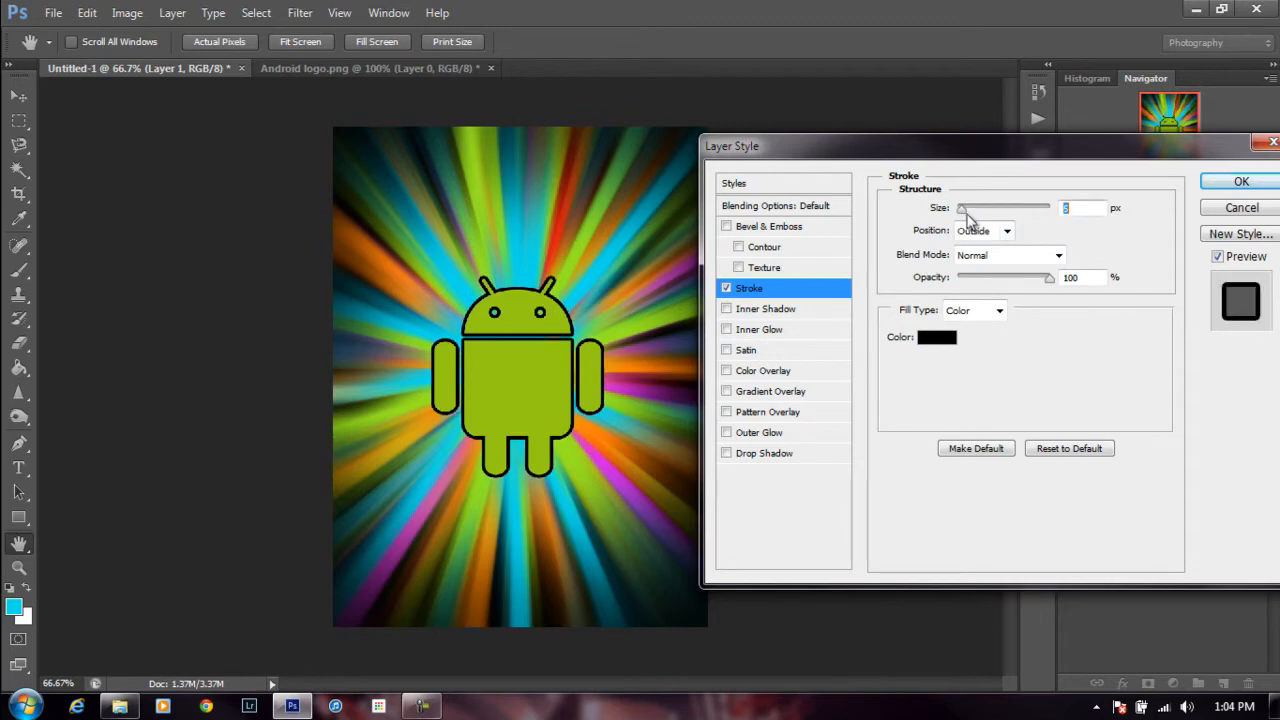
- Add a Drop Shadow to the logo with 43% opacity, 10 px distance, 29% spread and 21 px size
click(727, 453)
click(783, 456)
drag(1020, 234, 1050, 236)
drag(961, 299, 984, 319)
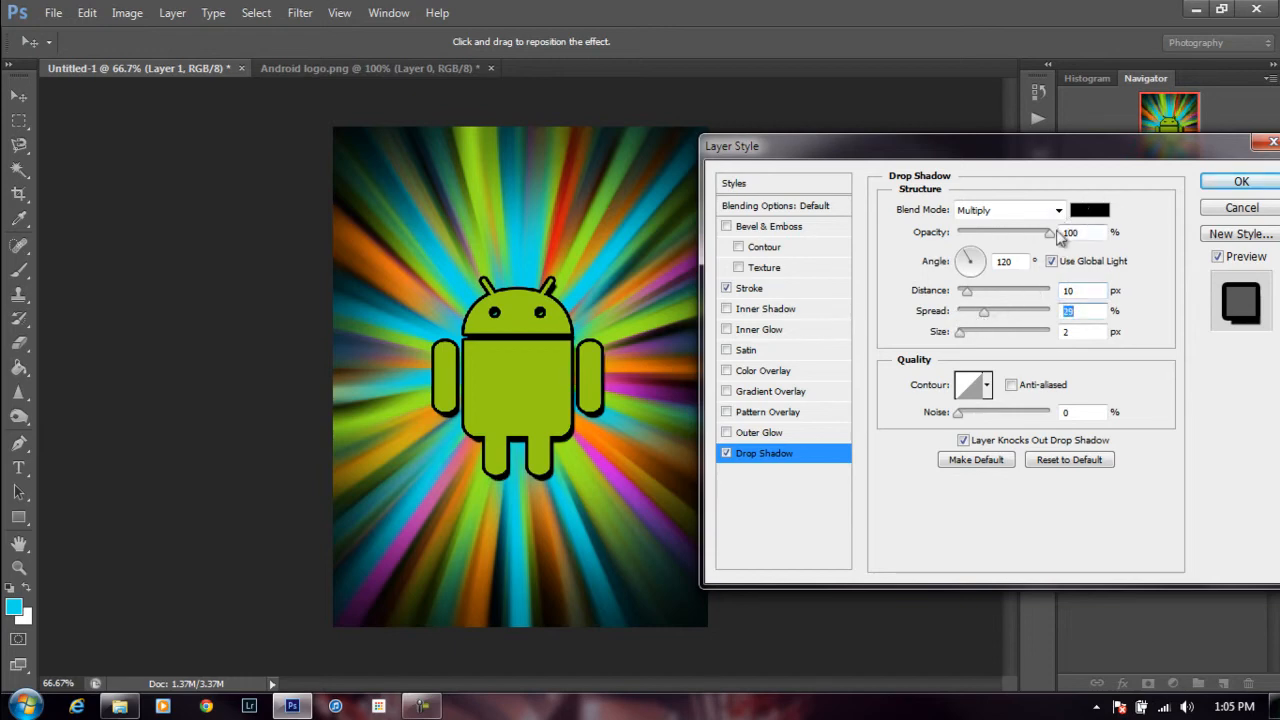
drag(1035, 244, 997, 243)
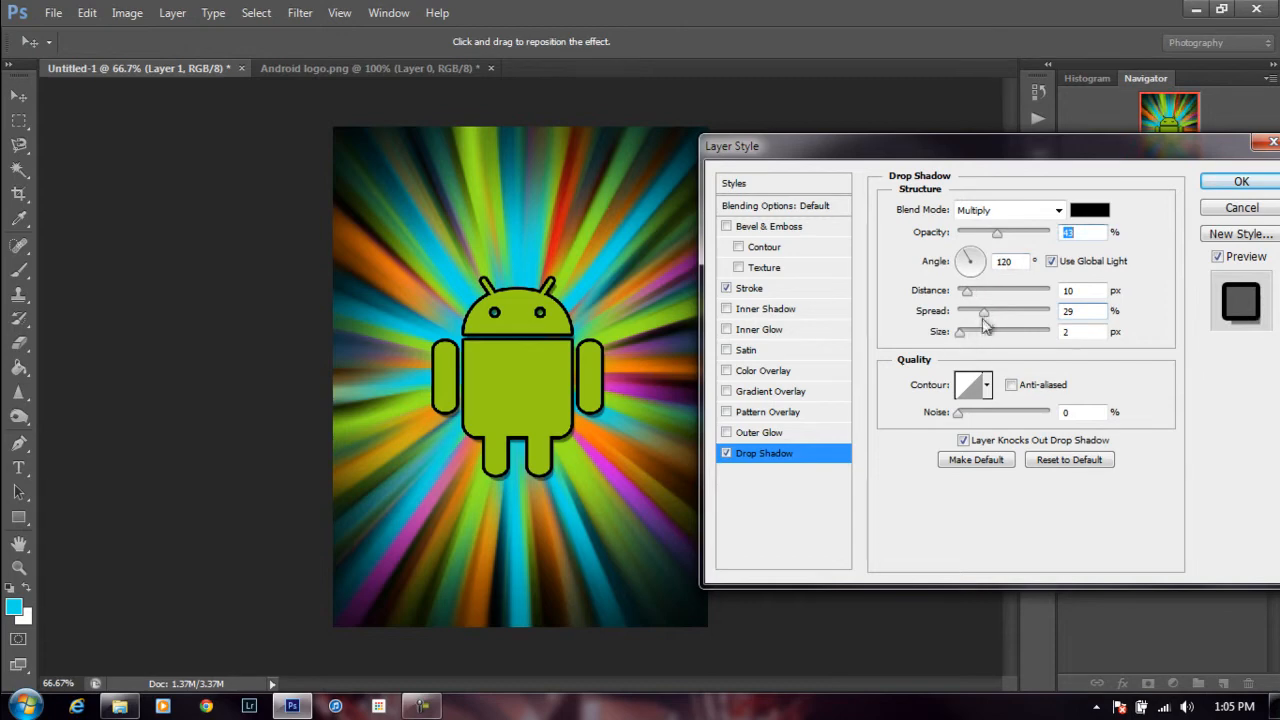
drag(960, 332, 973, 338)
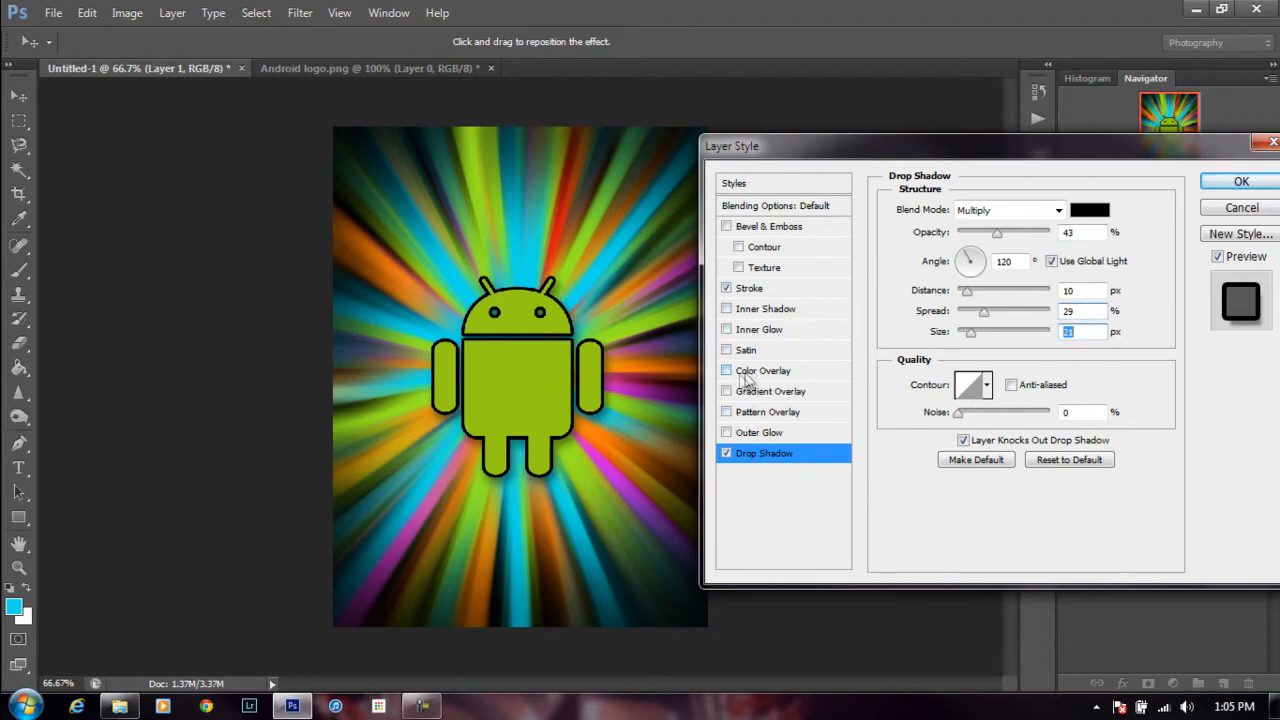
- Add an Outer Glow to the Android logo in bright yellow (f8f807) at 100% opacity
click(778, 434)
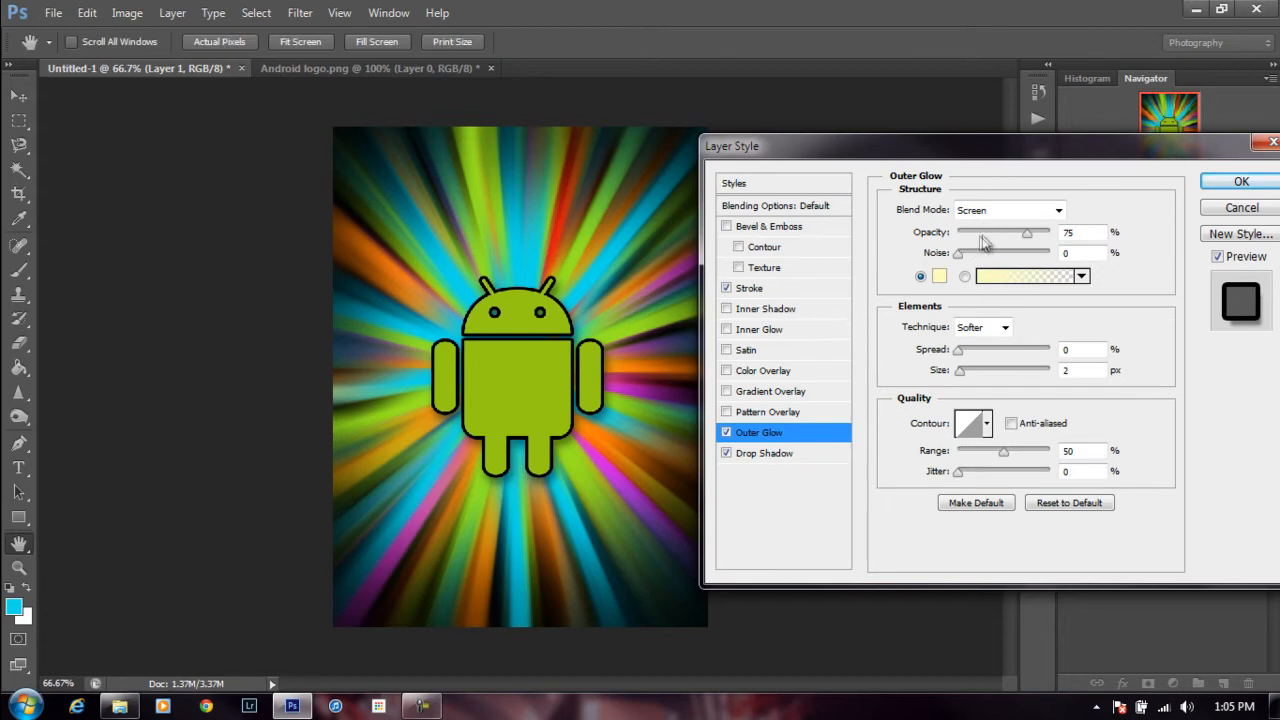
click(939, 276)
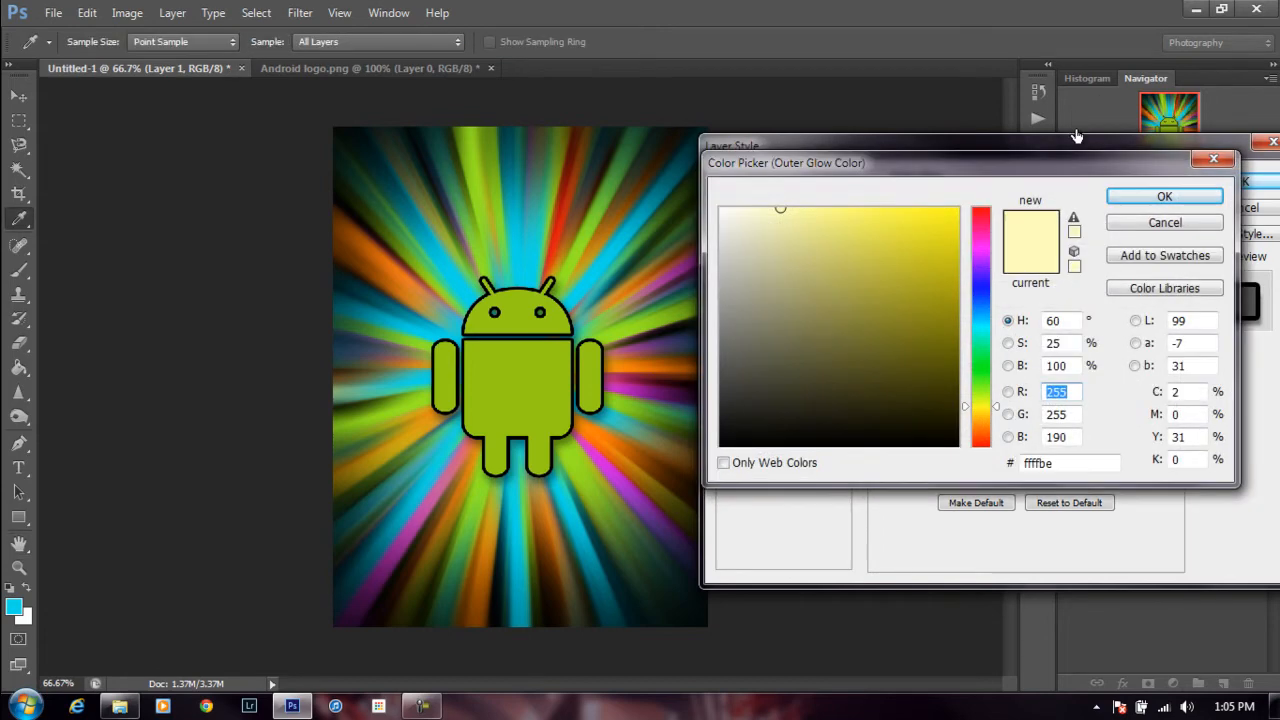
click(952, 214)
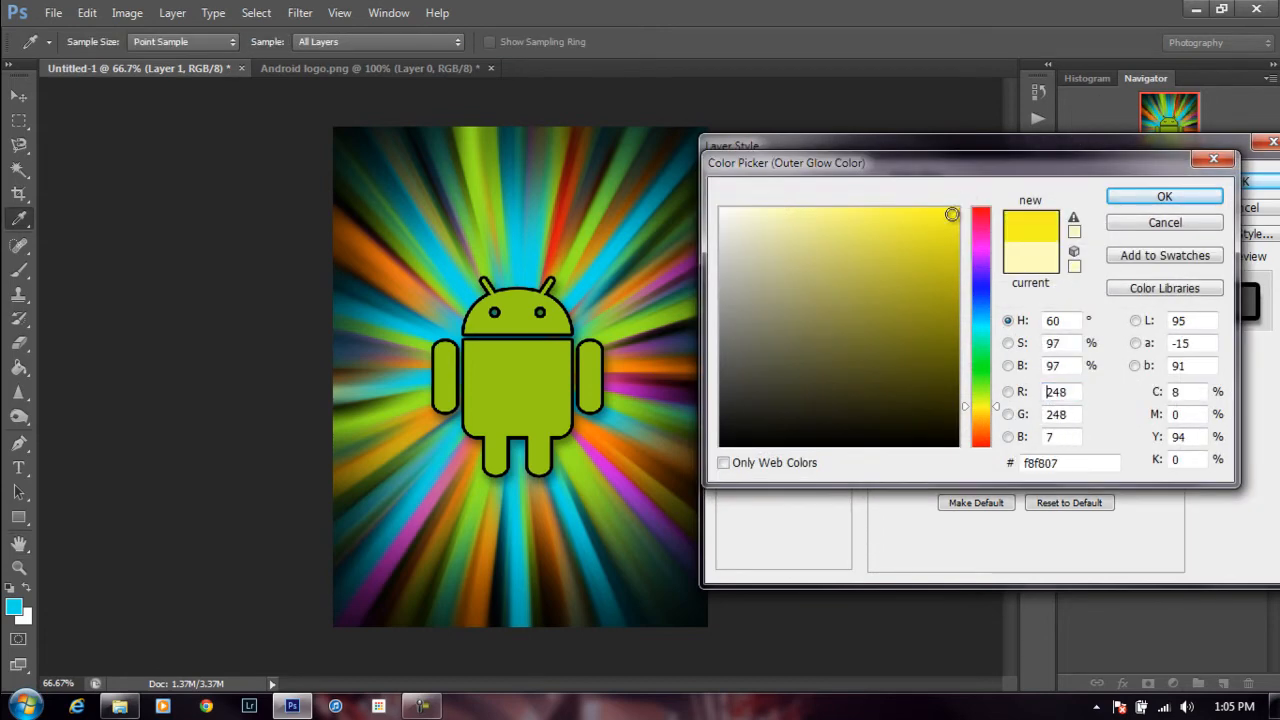
click(1165, 197)
drag(1028, 233, 1122, 158)
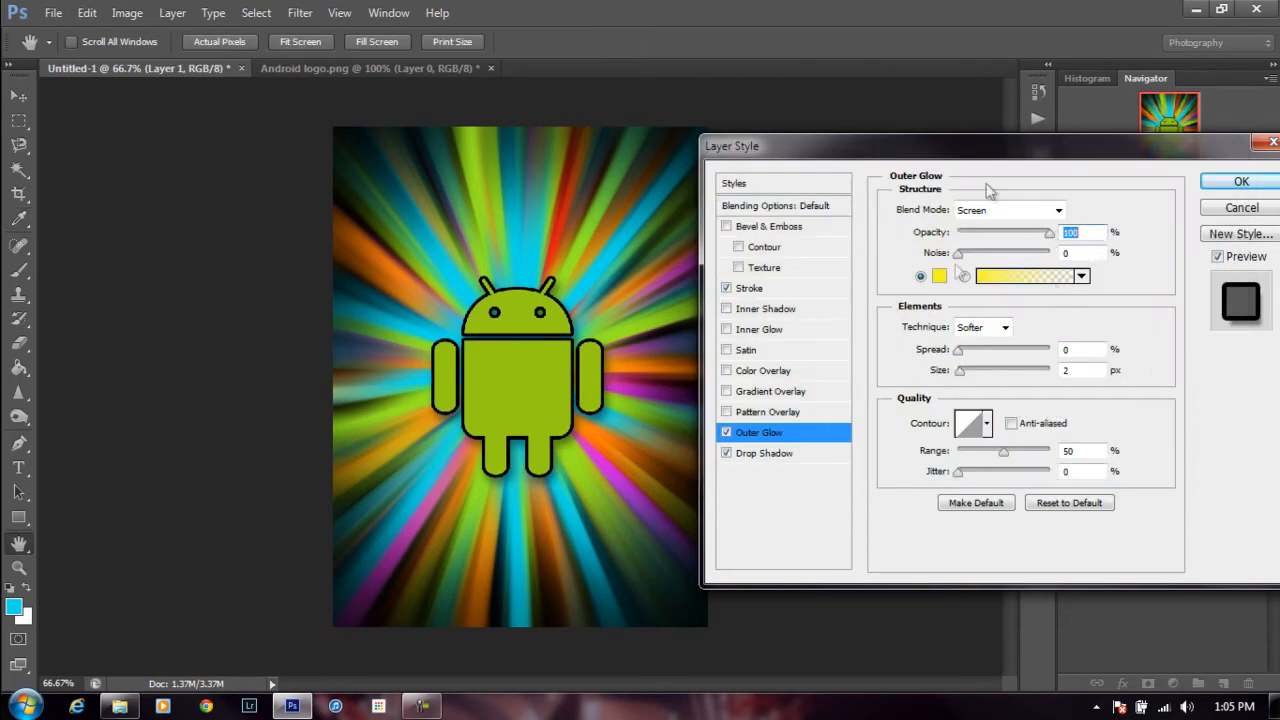
- Set the outer glow's spread to 8%, size to 21 px and range to 53%, and apply the layer styles
mouse_move(960, 360)
mouse_down()
mouse_move(996, 358)
mouse_move(990, 378)
mouse_move(977, 378)
mouse_move(995, 355)
mouse_move(960, 363)
mouse_up()
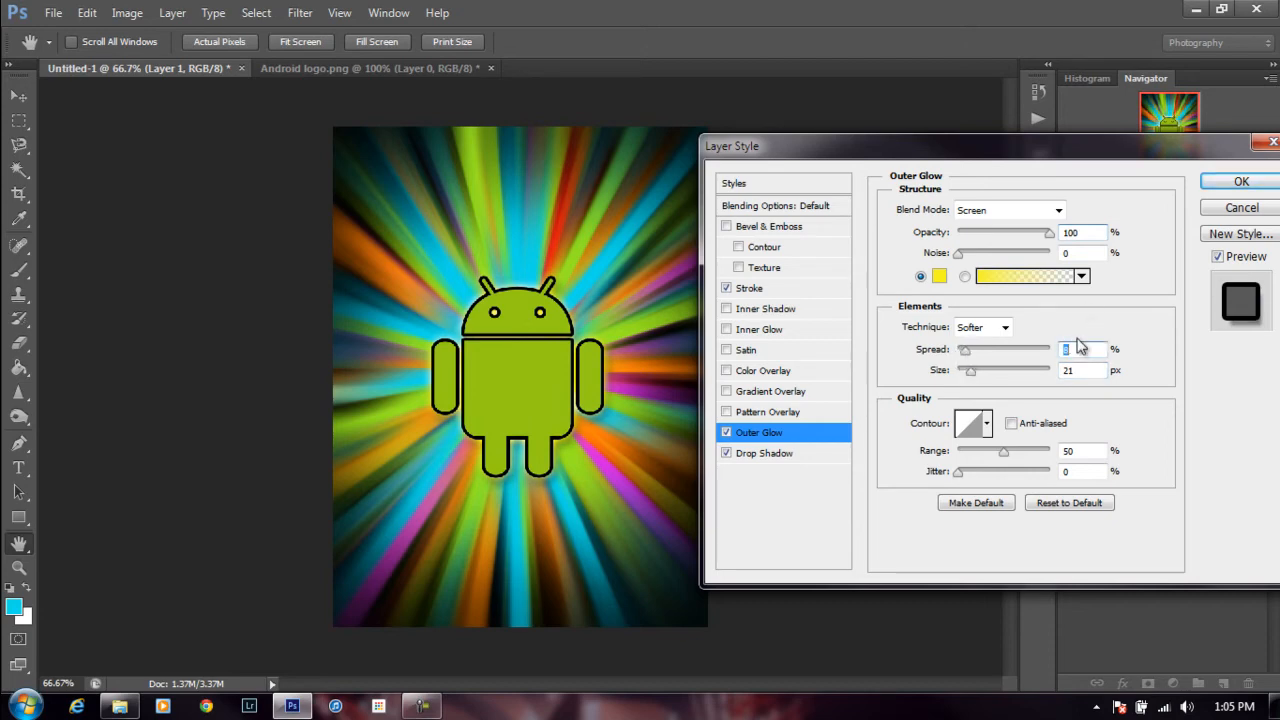
mouse_move(1004, 452)
mouse_down()
mouse_move(1027, 460)
mouse_move(968, 476)
mouse_move(1008, 474)
mouse_up()
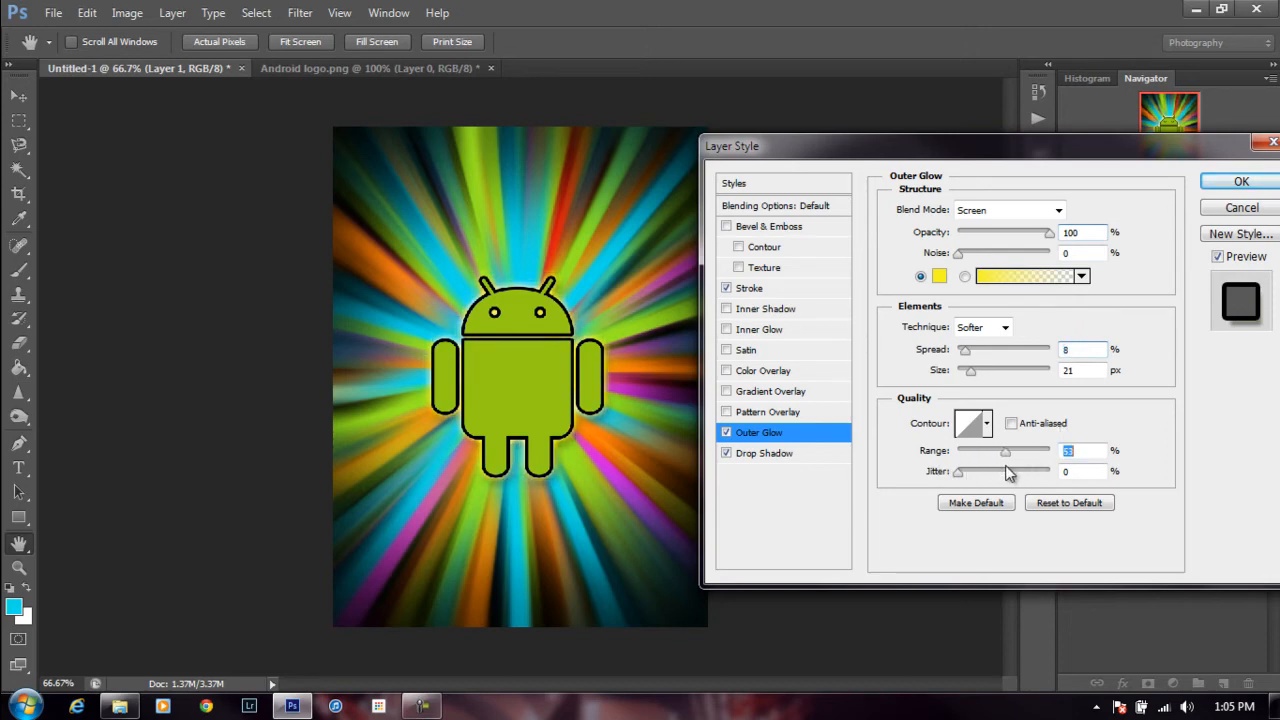
click(1232, 182)
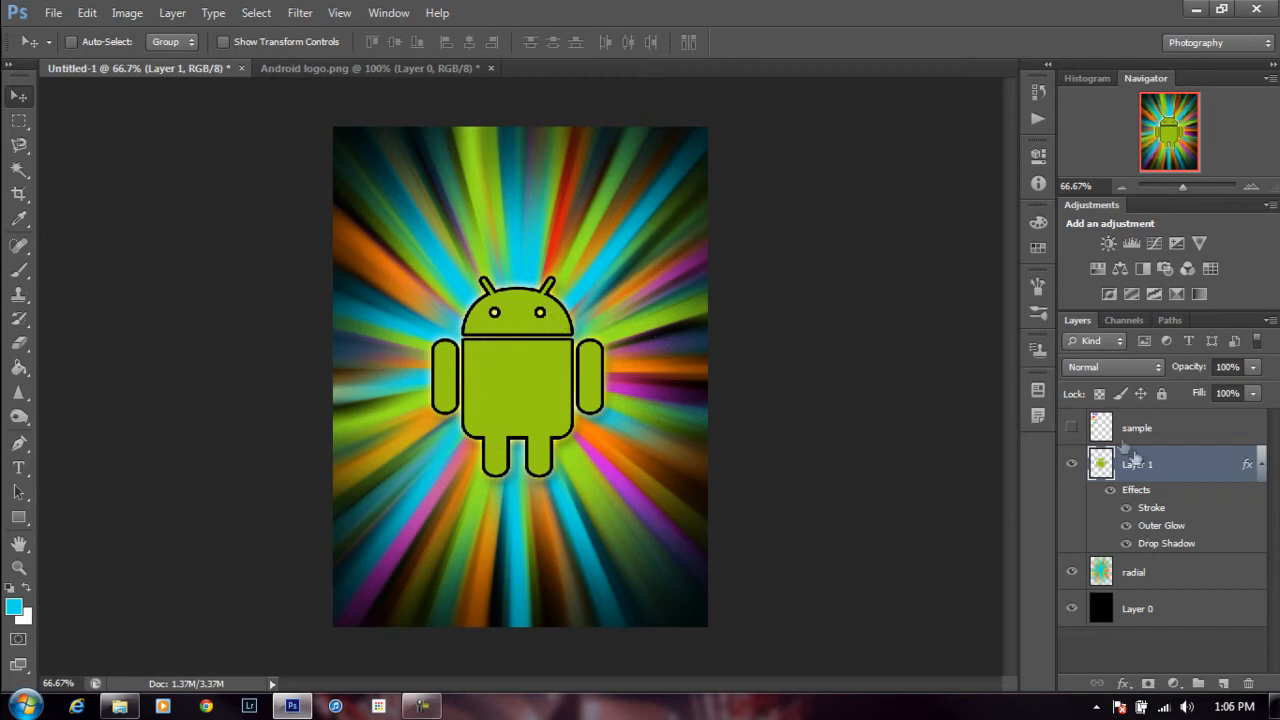
- Hide the Android logo's layer and show it again to compare the poster with and without the logo
click(1072, 464)
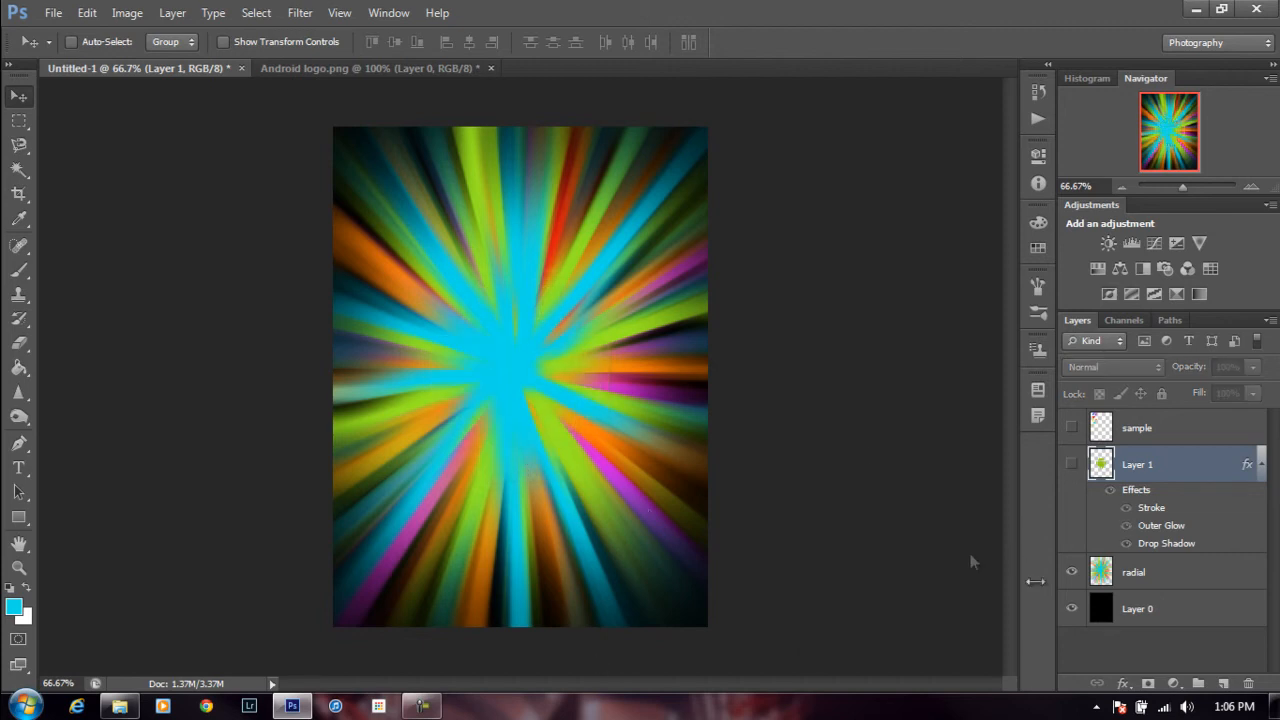
click(1072, 464)
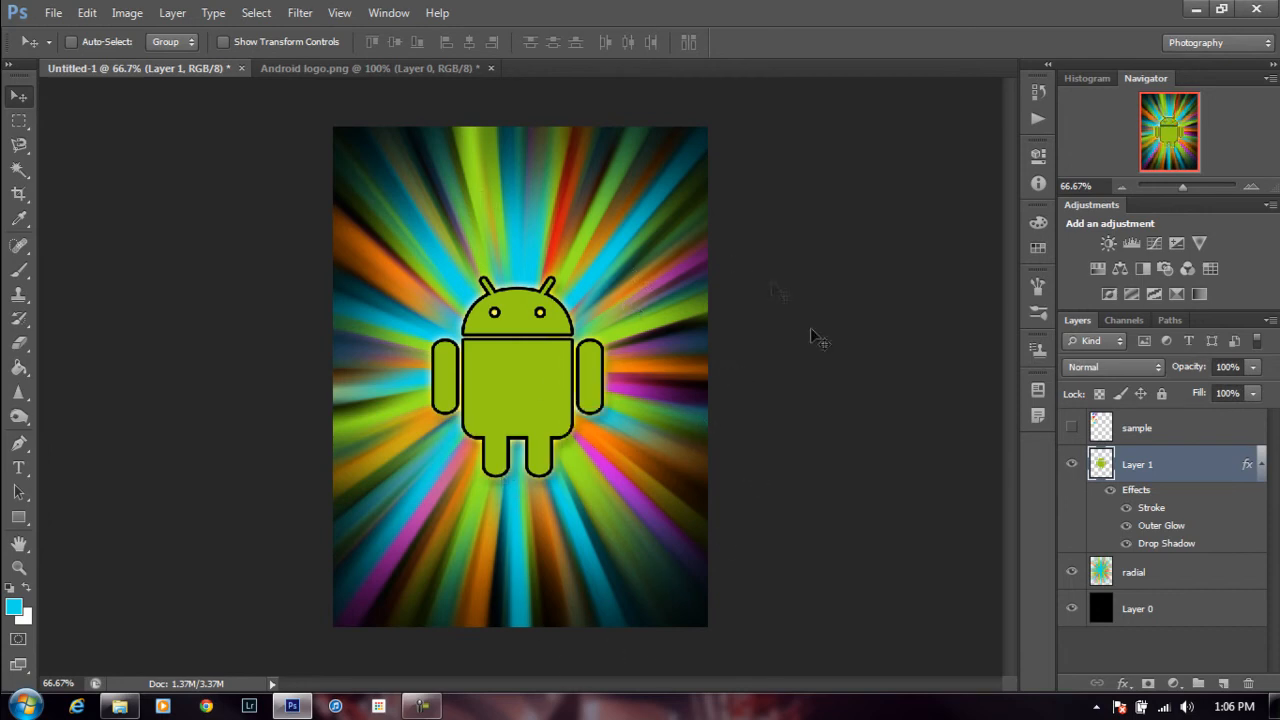